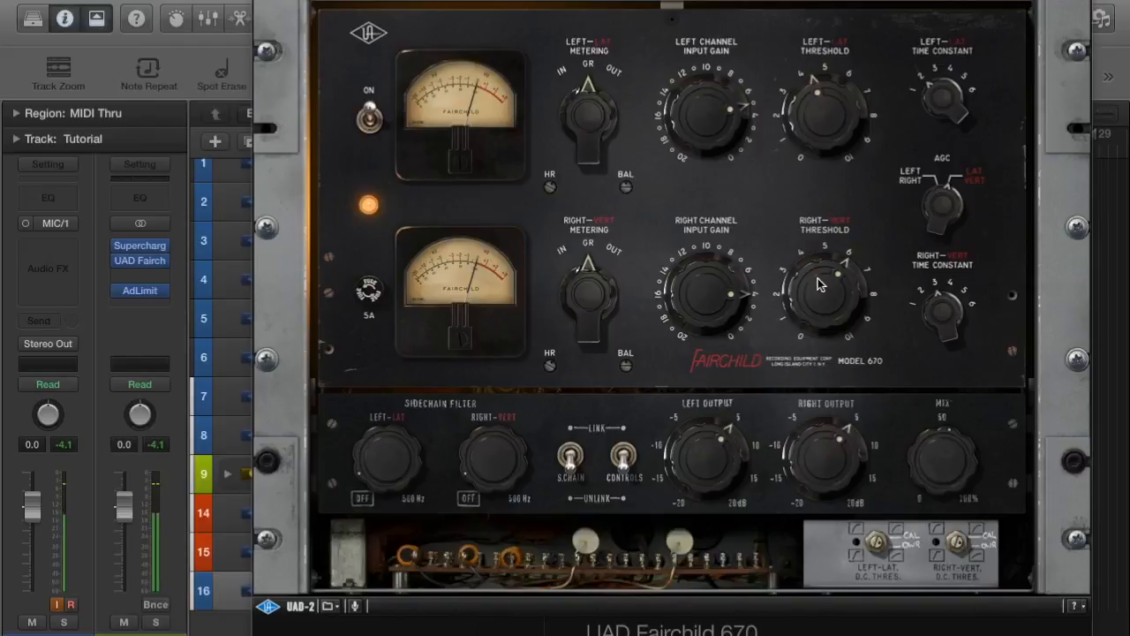
# Step: Insert the UAD Fairchild 670 Legacy compressor in the empty Stereo Out effect slot, hide its window header and move it lower
pyautogui.click(167, 275)
pyautogui.moveTo(196, 352)
pyautogui.moveTo(199, 311)
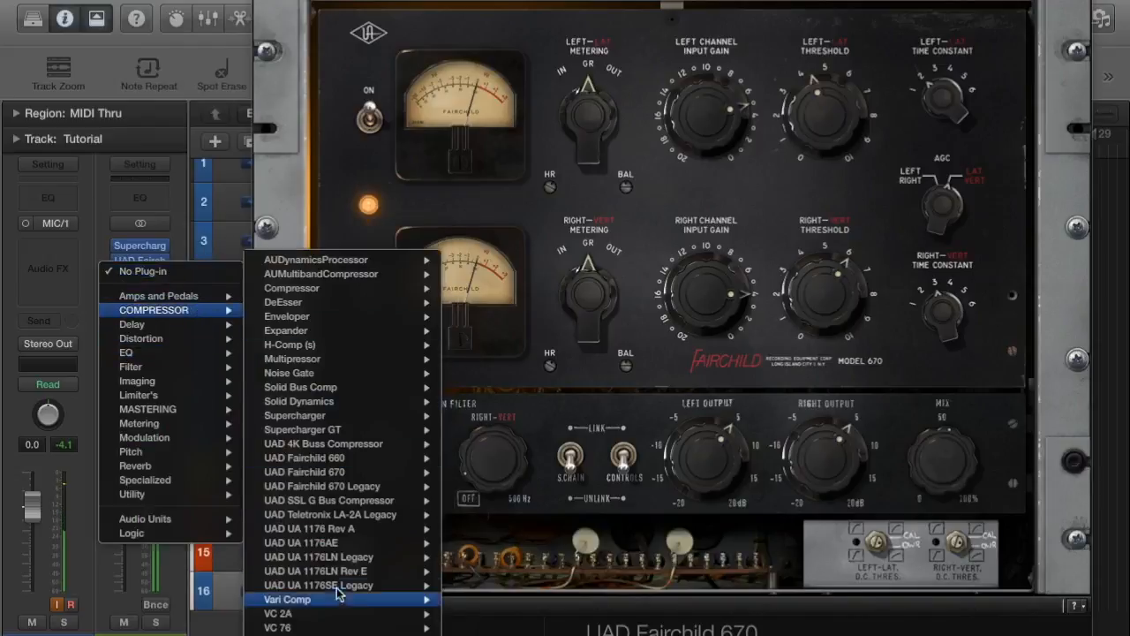
pyautogui.moveTo(362, 448)
pyautogui.moveTo(365, 486)
pyautogui.click(477, 485)
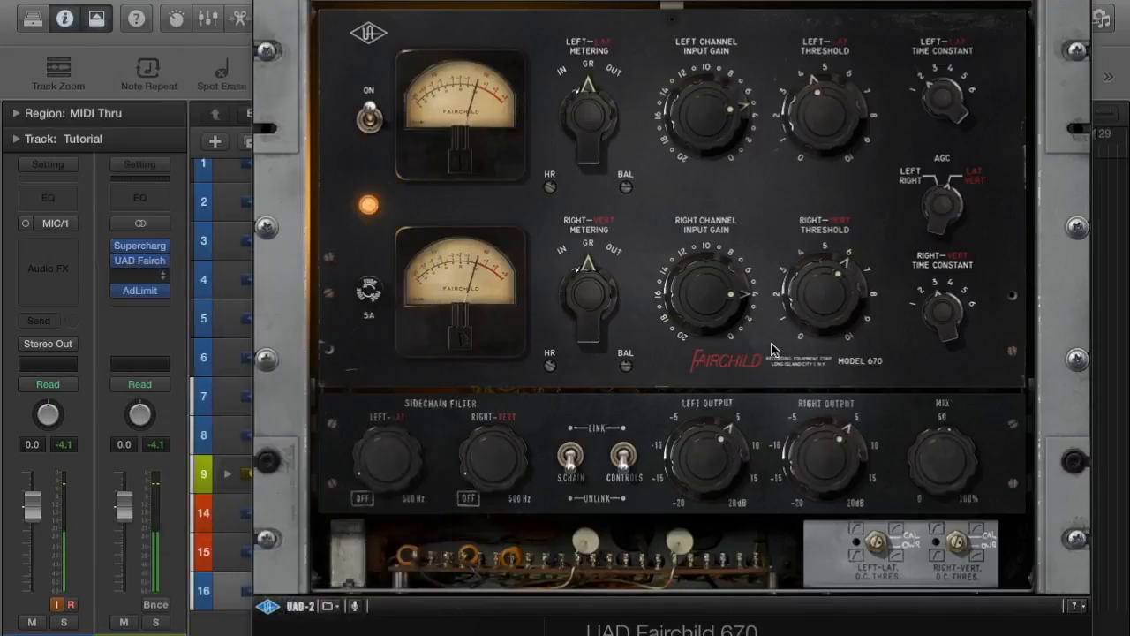
pyautogui.moveTo(457, 38); pyautogui.dragTo(487, 144)
pyautogui.click(698, 25)
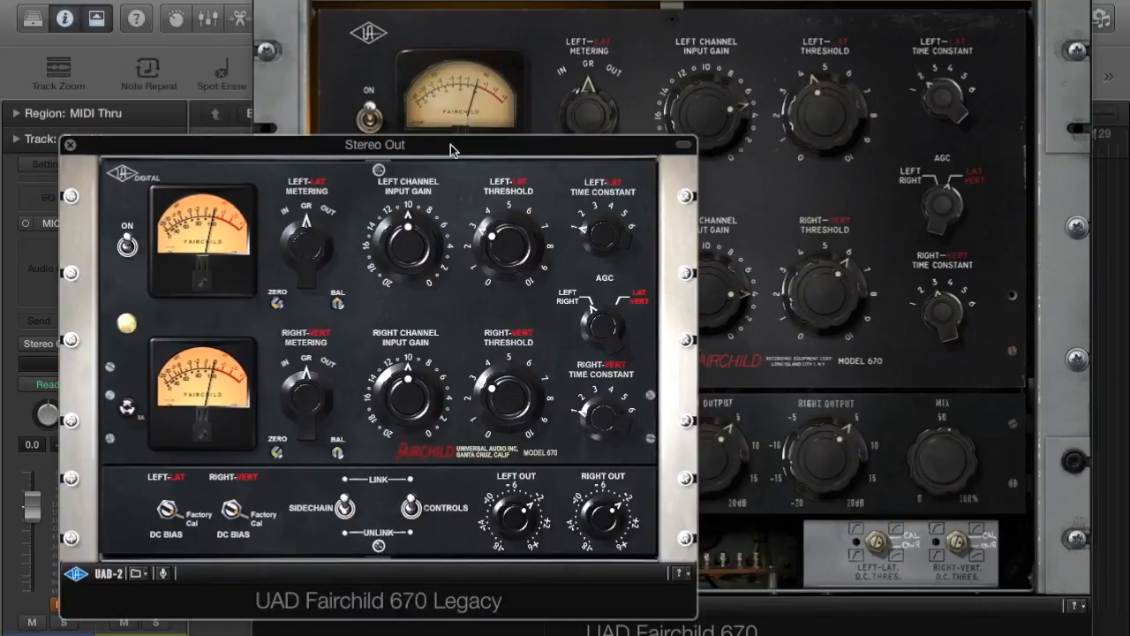
# Step: Close the Fairchild 670 Legacy window and remove the plug-in from the Stereo Out channel
pyautogui.click(70, 144)
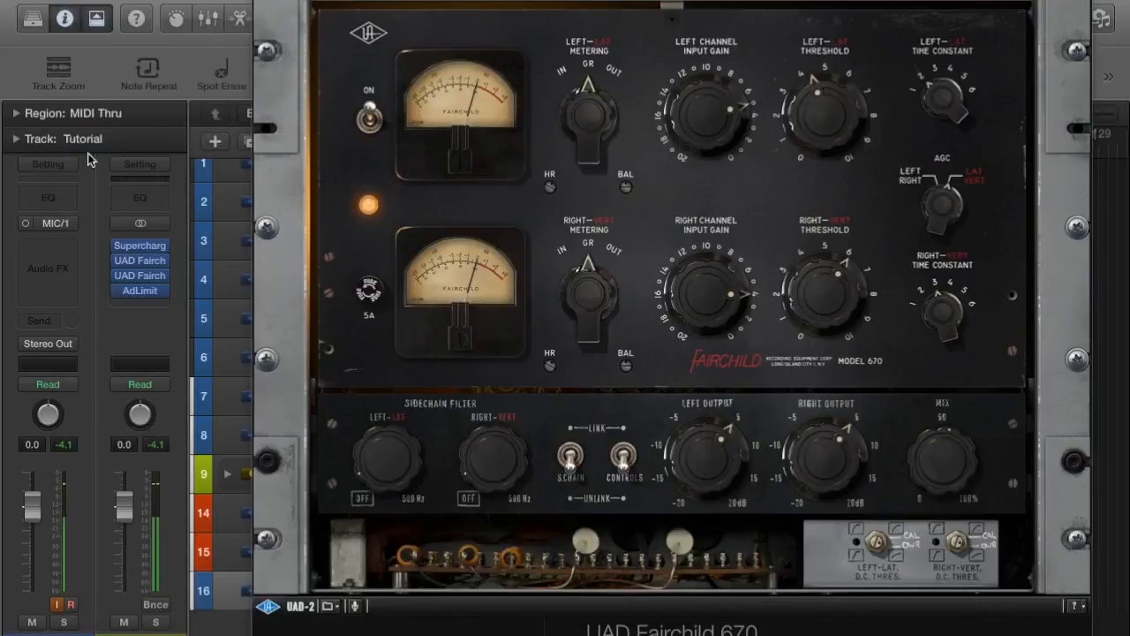
pyautogui.click(163, 276)
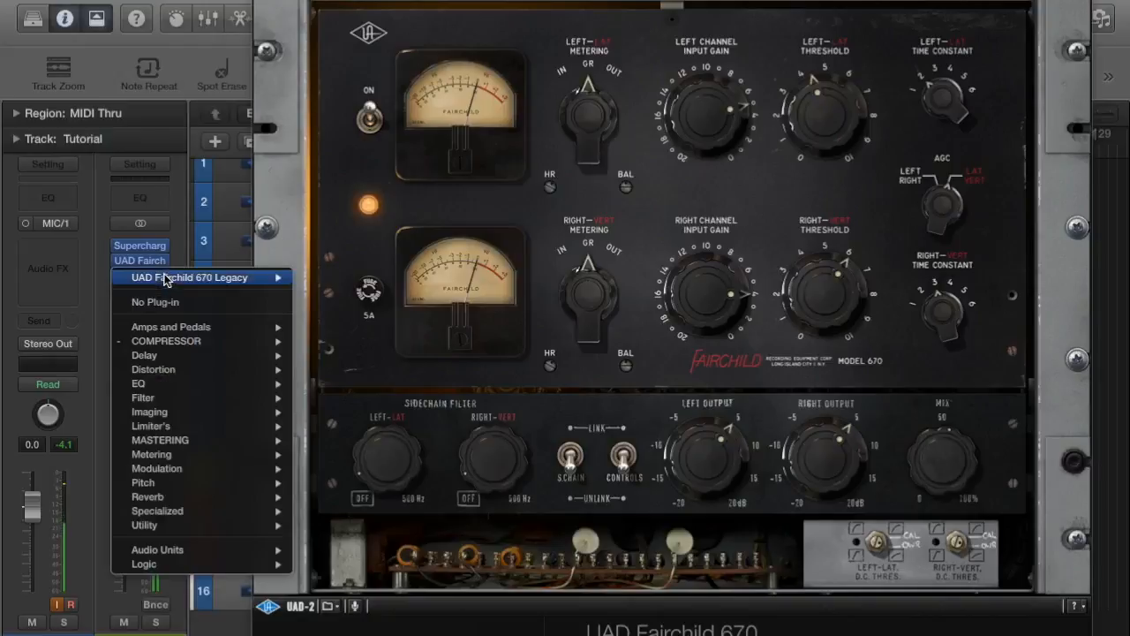
pyautogui.click(166, 302)
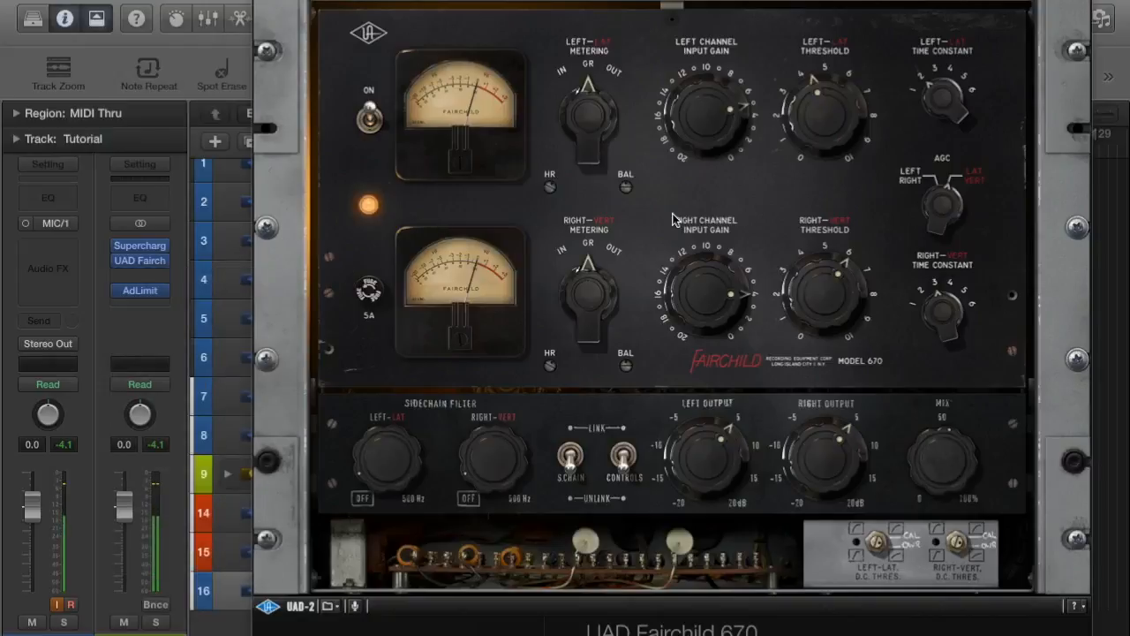
# Step: Insert the UAD Fairchild 660 compressor in the empty Stereo Out slot, hide its window header and move the window lower
pyautogui.click(171, 274)
pyautogui.moveTo(171, 310)
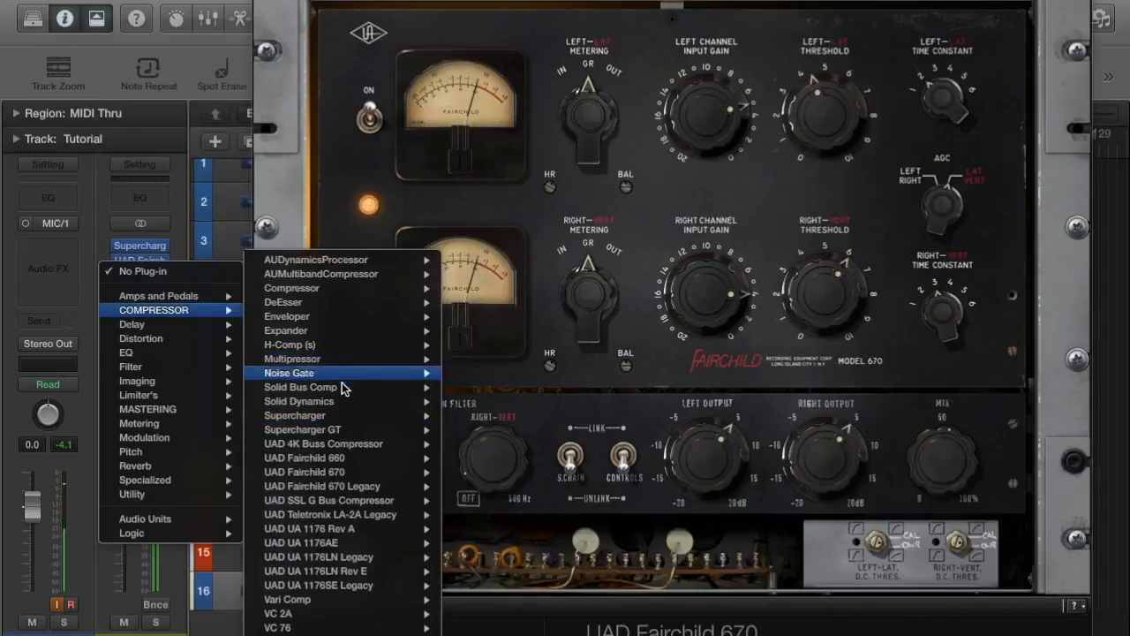
pyautogui.moveTo(365, 493)
pyautogui.moveTo(365, 469)
pyautogui.click(479, 471)
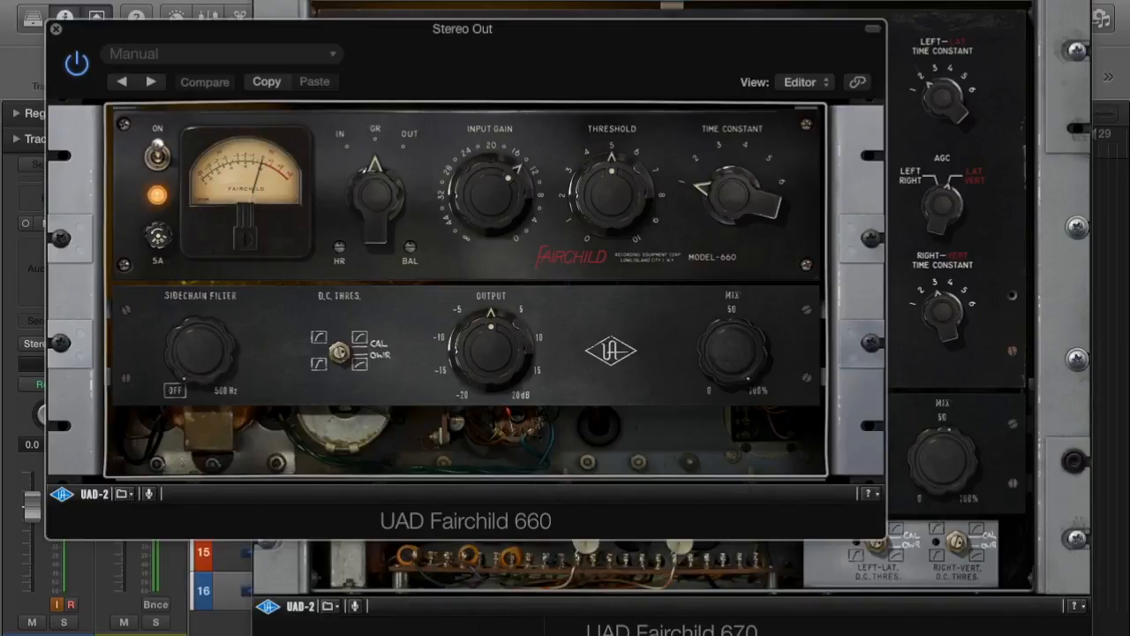
pyautogui.click(871, 32)
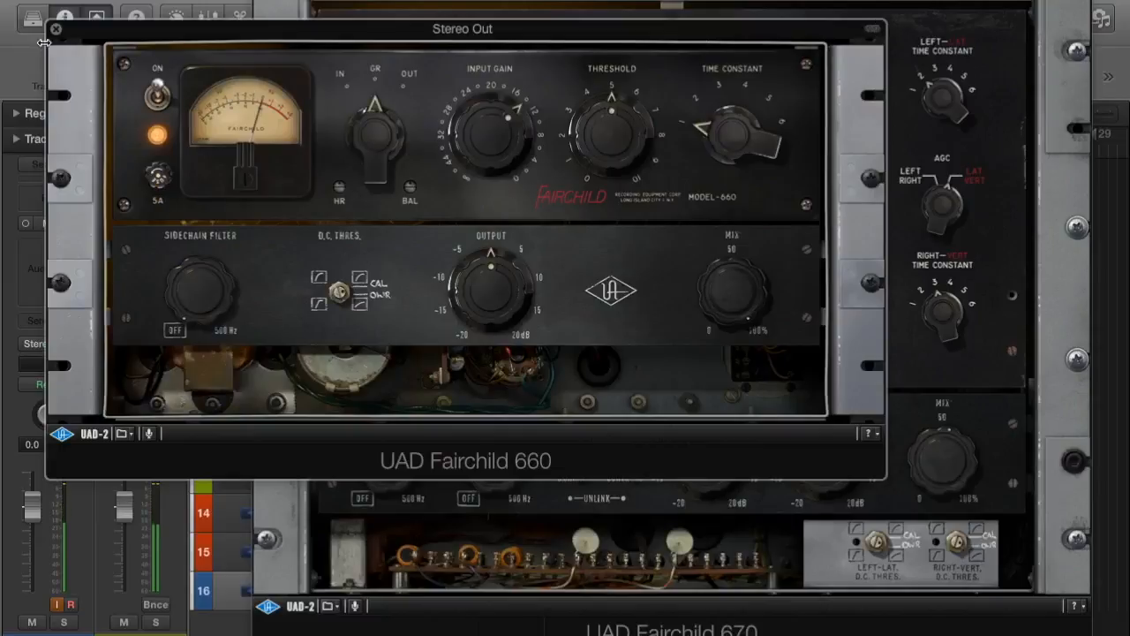
pyautogui.moveTo(534, 36); pyautogui.dragTo(521, 208)
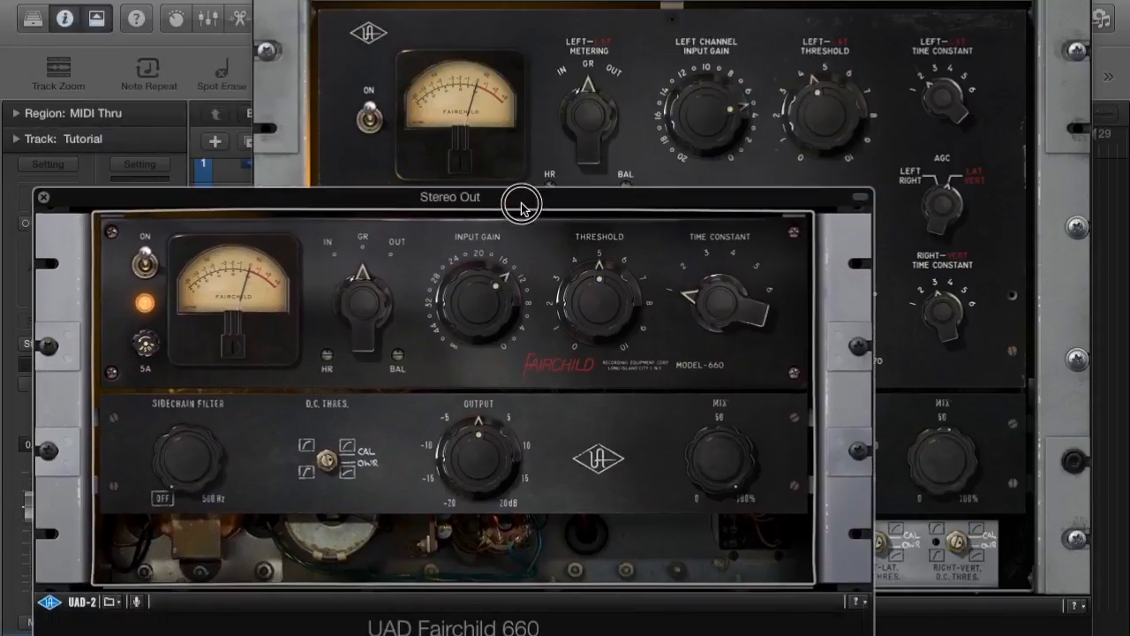
pyautogui.click(728, 2)
# Step: Close the Fairchild 660 window and remove the plug-in from the Stereo Out channel
pyautogui.click(141, 212)
pyautogui.click(43, 197)
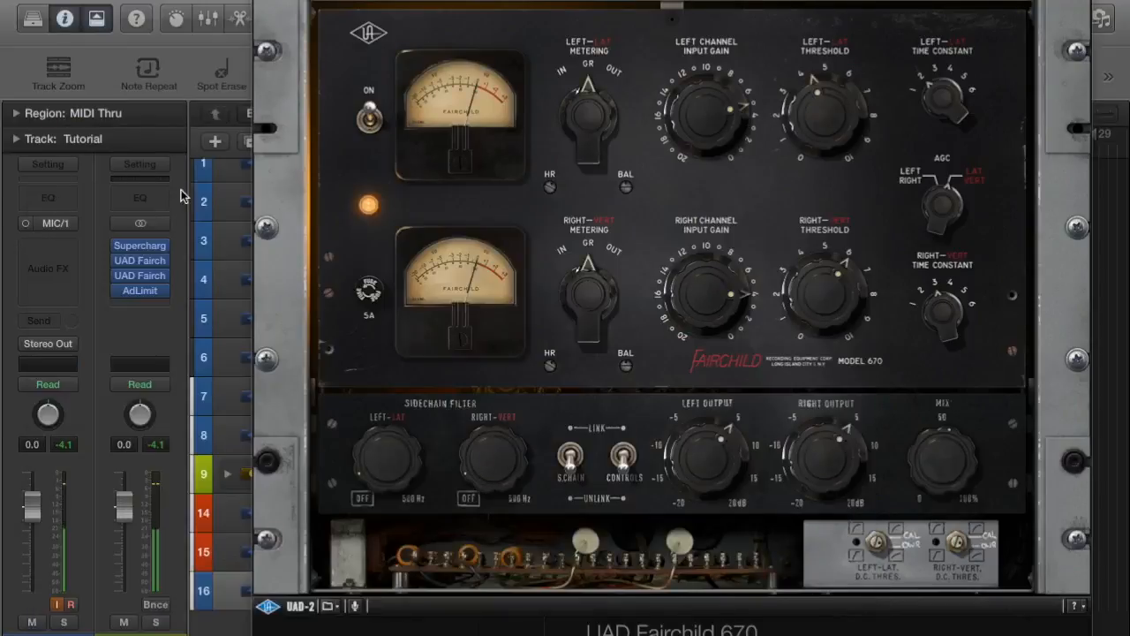
pyautogui.click(163, 277)
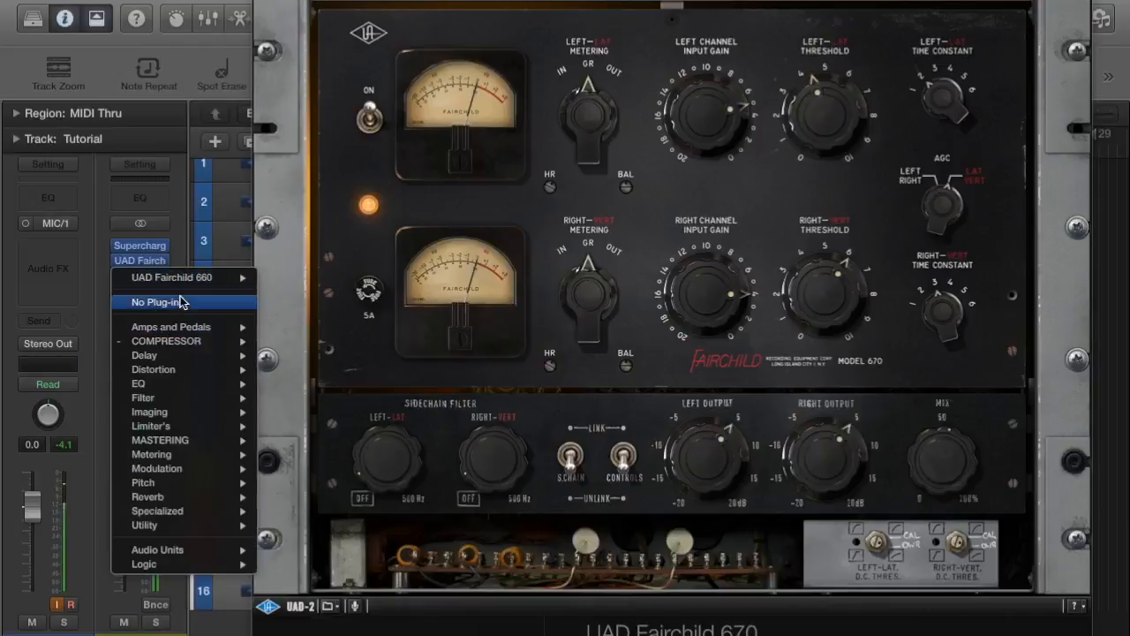
pyautogui.click(181, 304)
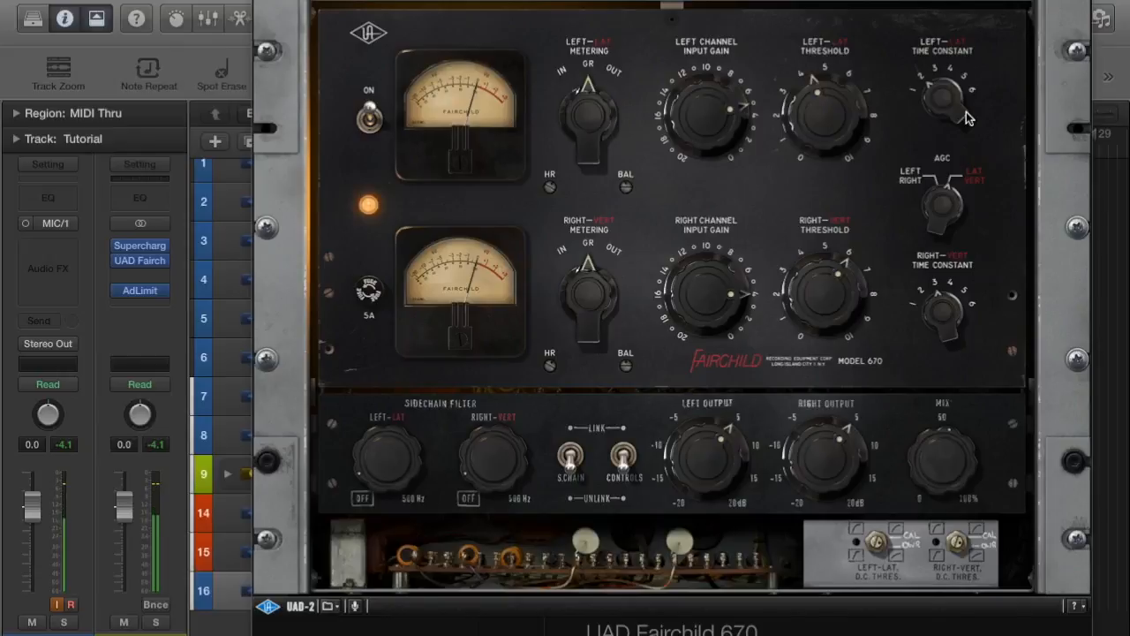
# Step: Insert the Native Instruments Solid Bus Comp in the empty Stereo Out slot, hide its window header and move the window lower
pyautogui.click(166, 277)
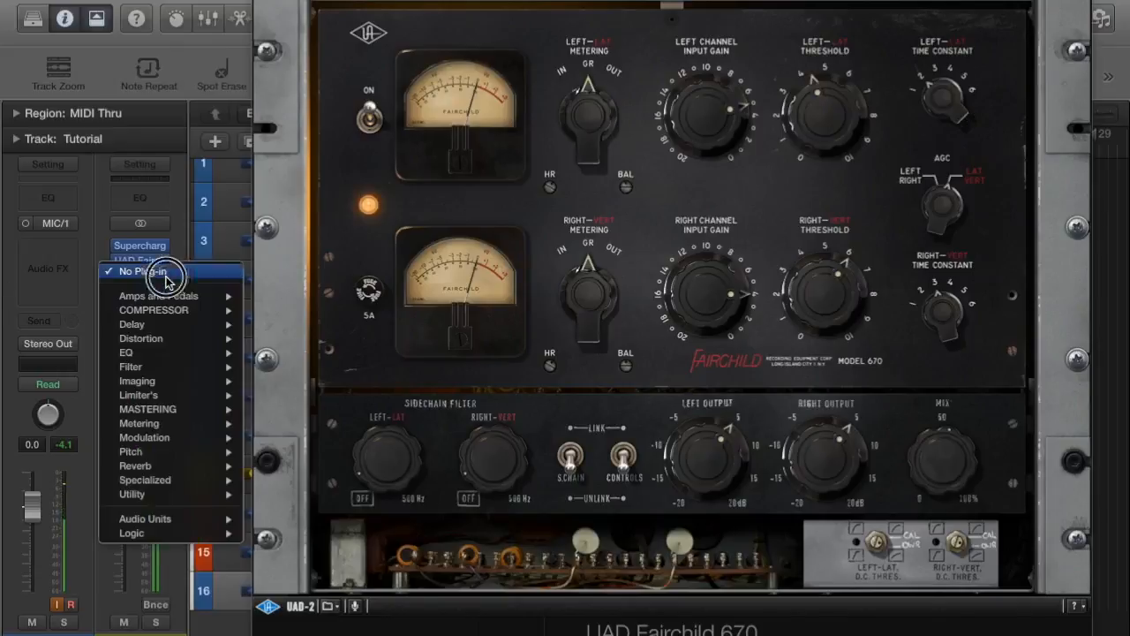
pyautogui.moveTo(188, 523)
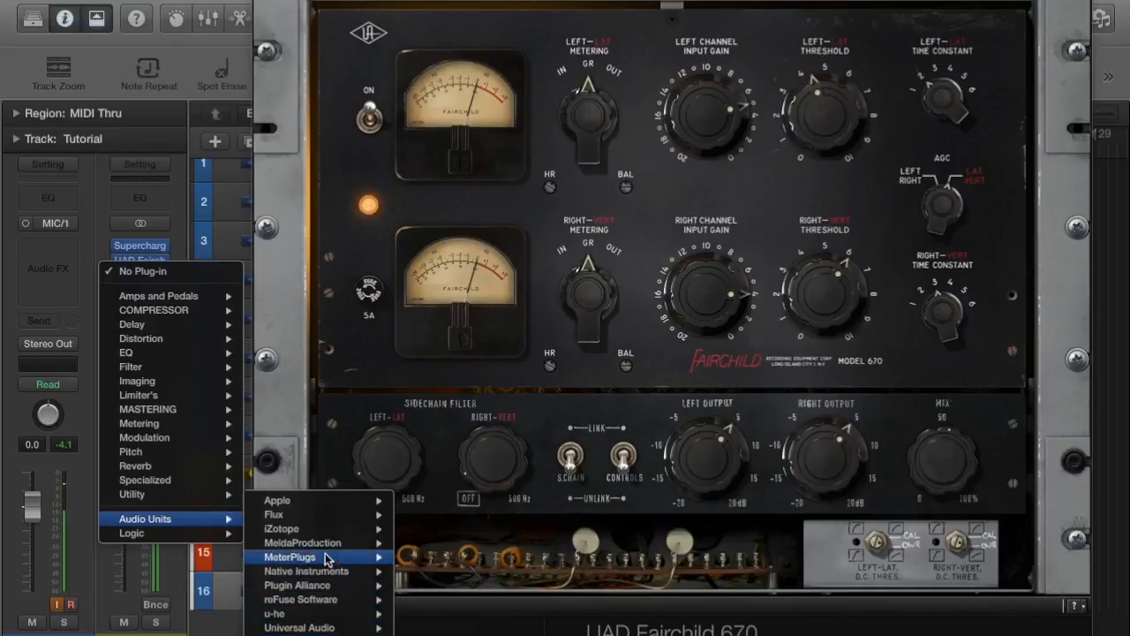
pyautogui.moveTo(353, 571)
pyautogui.moveTo(491, 586)
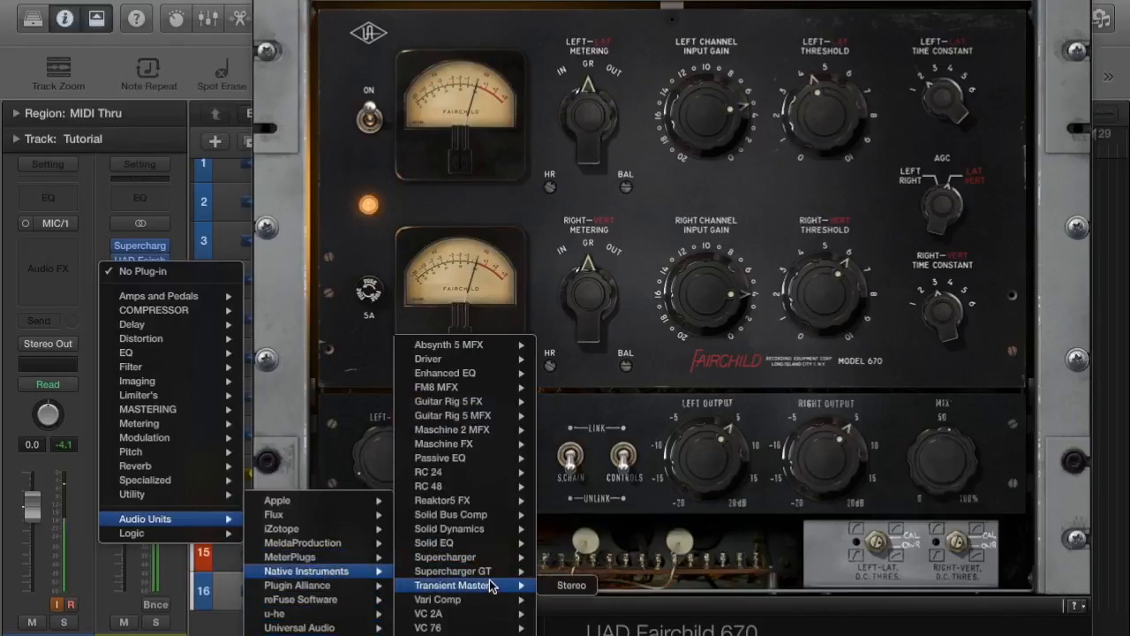
pyautogui.click(480, 514)
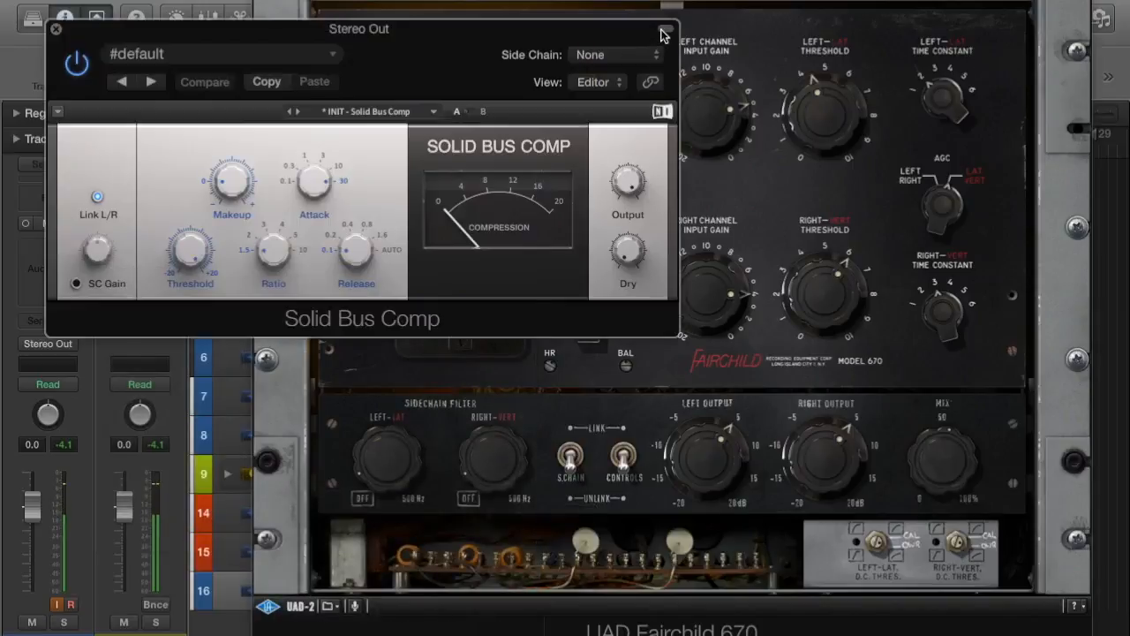
pyautogui.click(666, 29)
pyautogui.moveTo(461, 31); pyautogui.dragTo(465, 330)
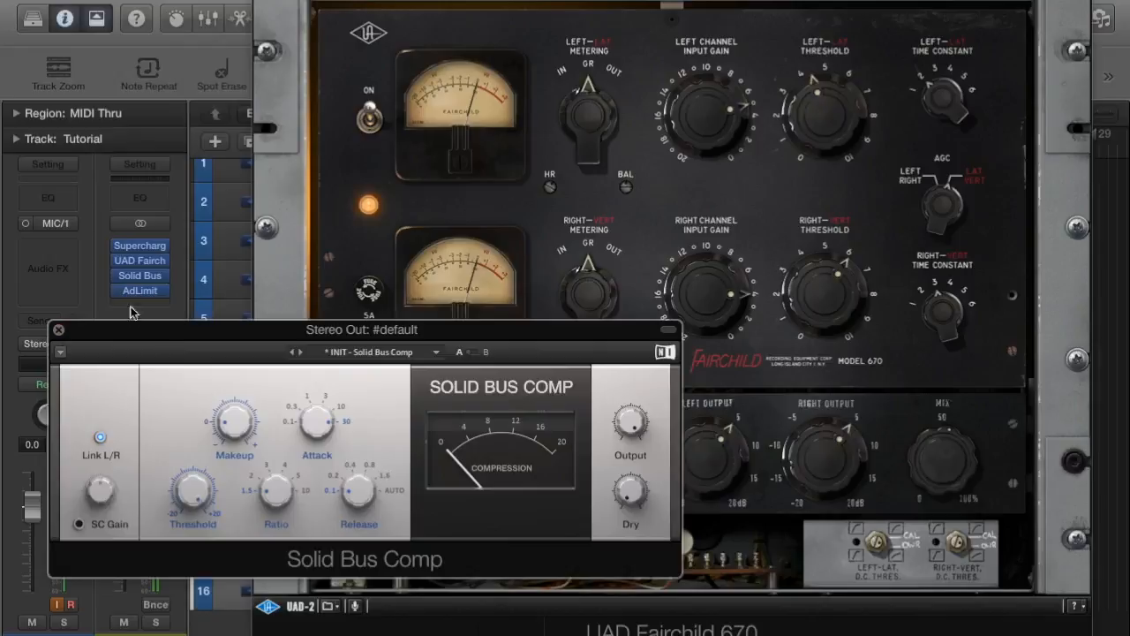
# Step: Replace Solid Bus Comp with the stereo UAD SSL G Bus Compressor, hide its window header and move it clear of the Fairchild 670
pyautogui.click(59, 330)
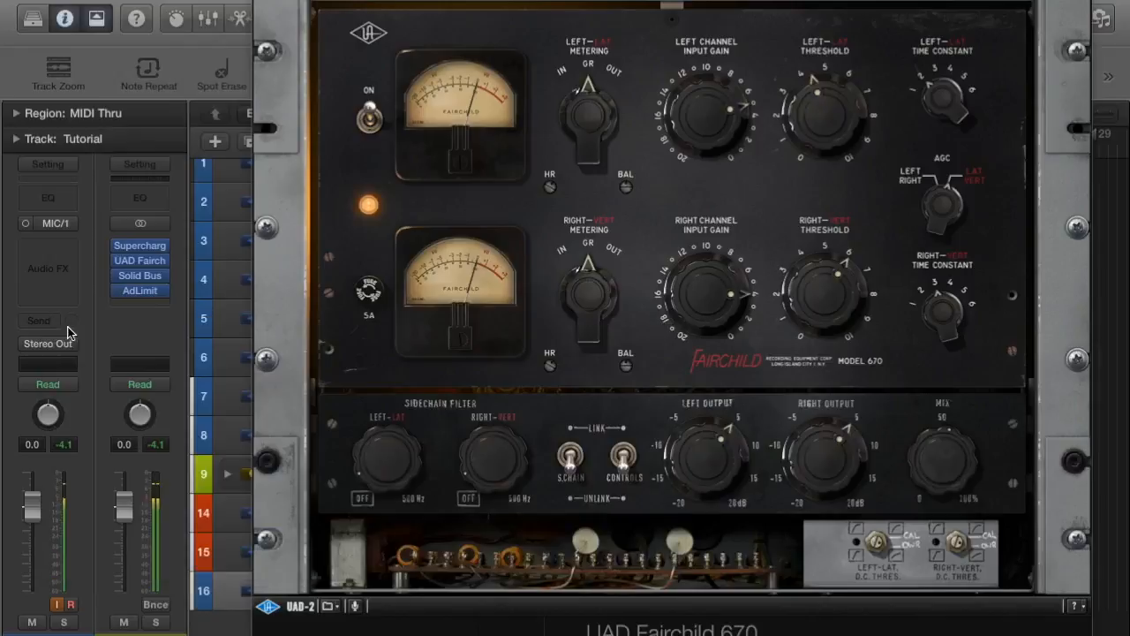
pyautogui.click(166, 276)
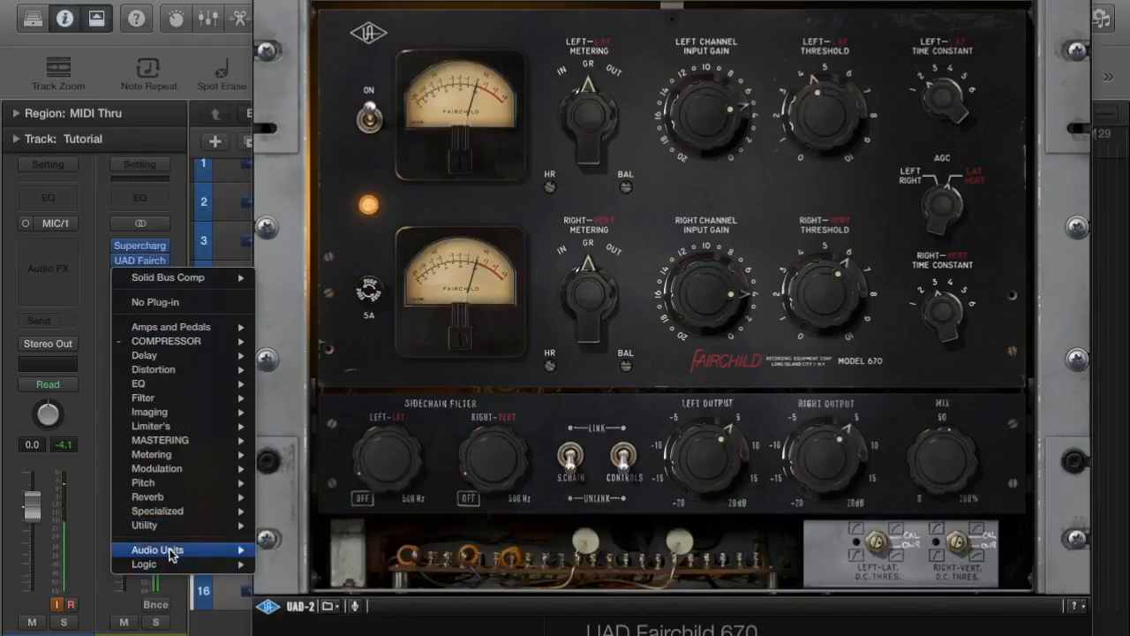
pyautogui.moveTo(170, 552)
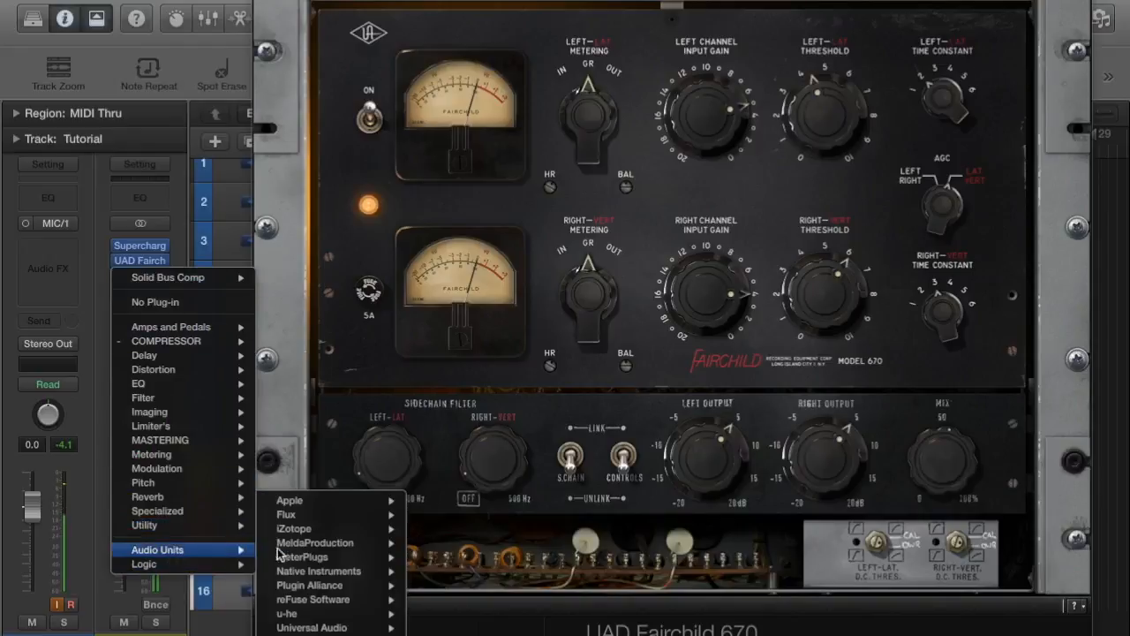
pyautogui.moveTo(341, 627)
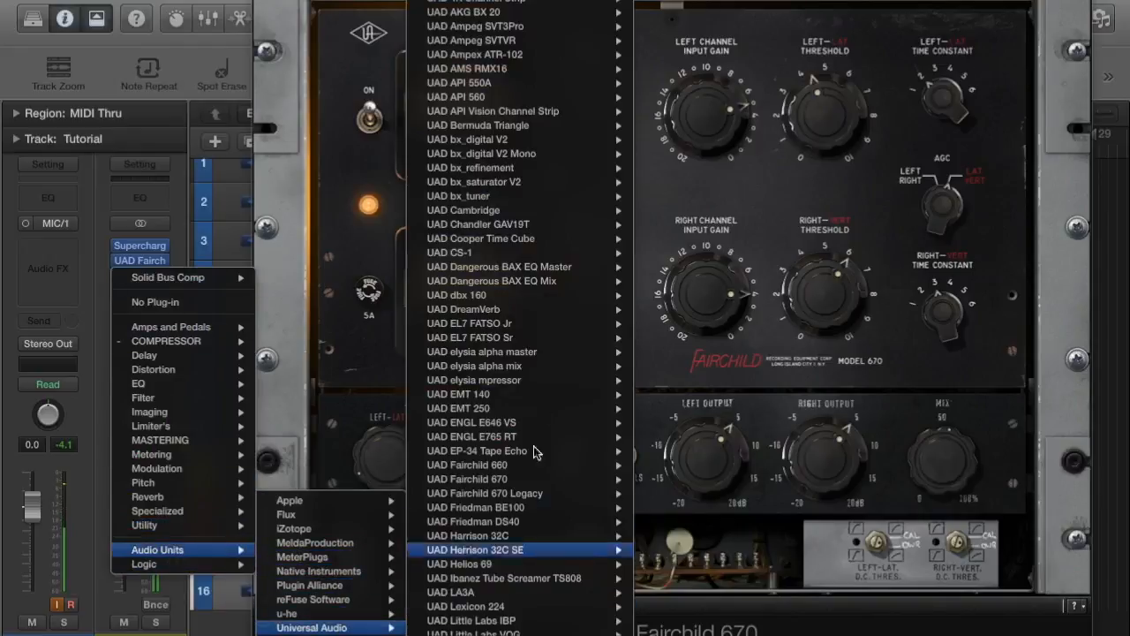
pyautogui.scroll(-10, 511, 336)
pyautogui.moveTo(511, 336)
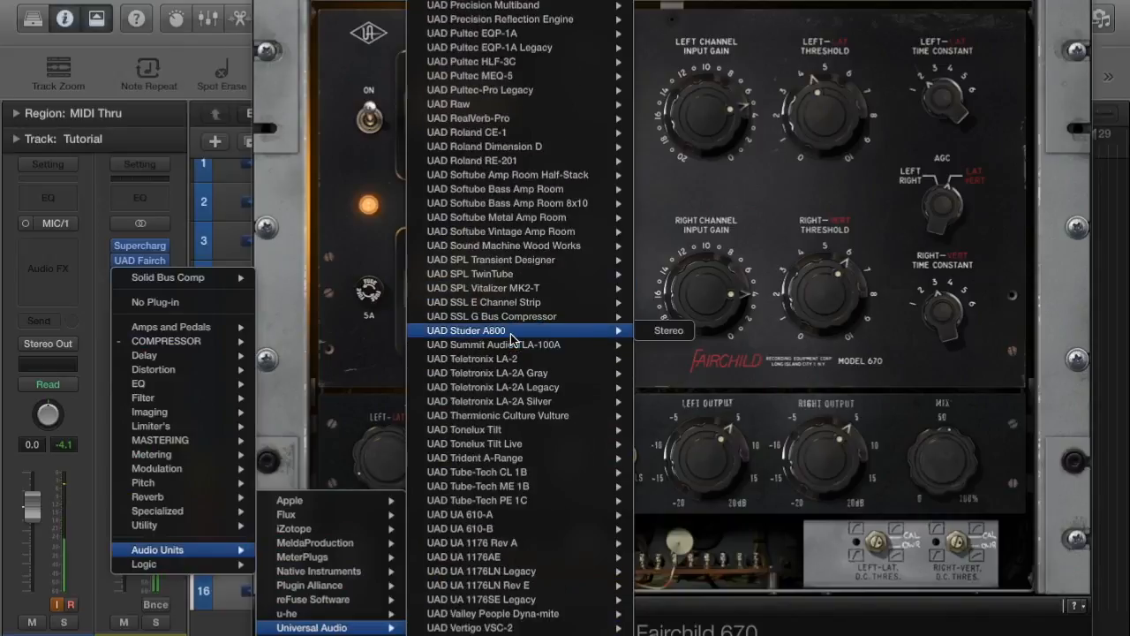
pyautogui.scroll(6, 511, 335)
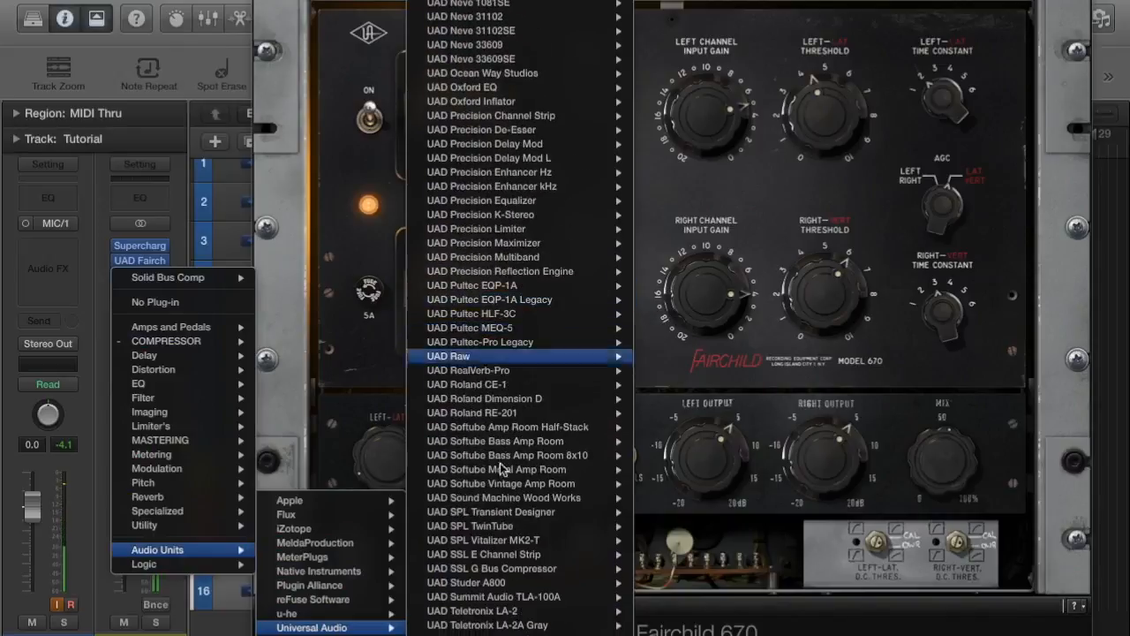
pyautogui.click(517, 566)
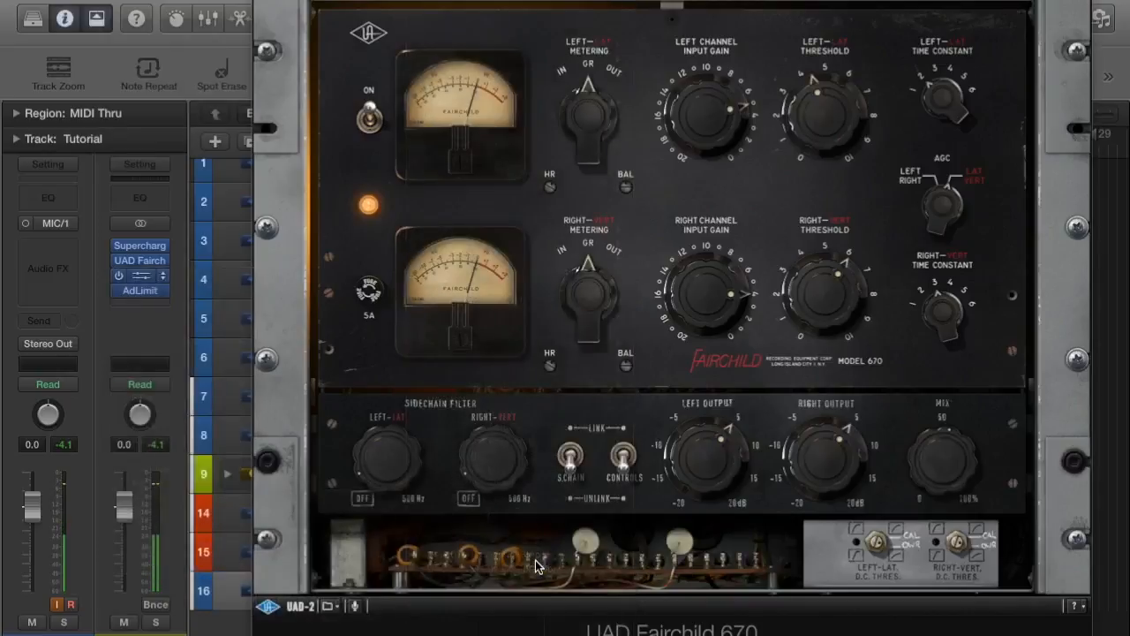
pyautogui.click(609, 266)
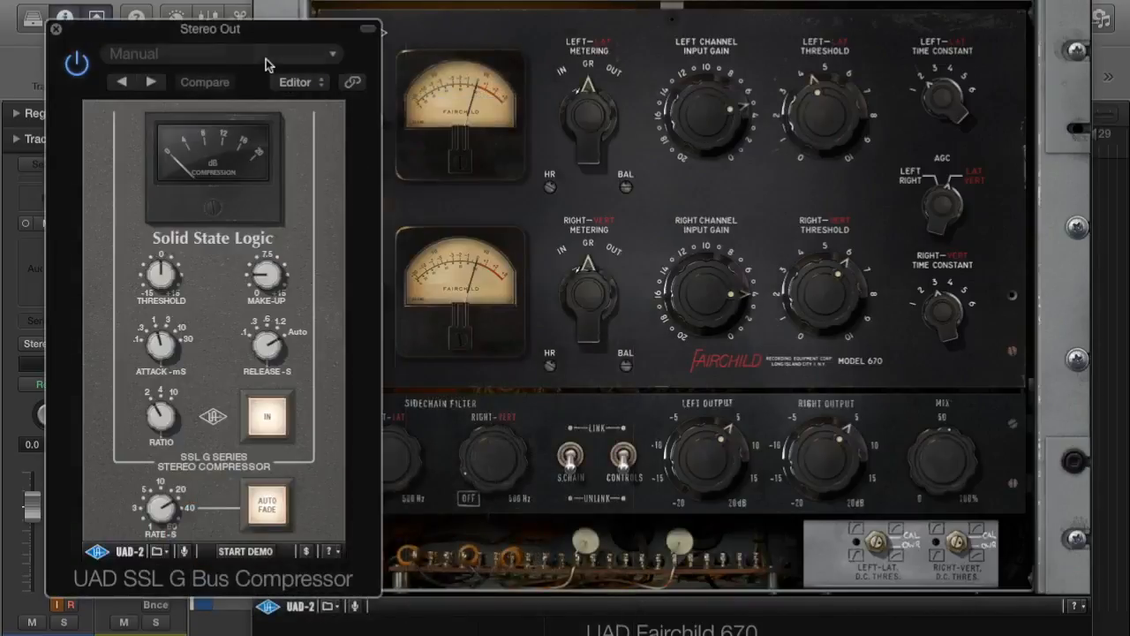
pyautogui.moveTo(235, 34); pyautogui.dragTo(474, 33)
pyautogui.click(609, 27)
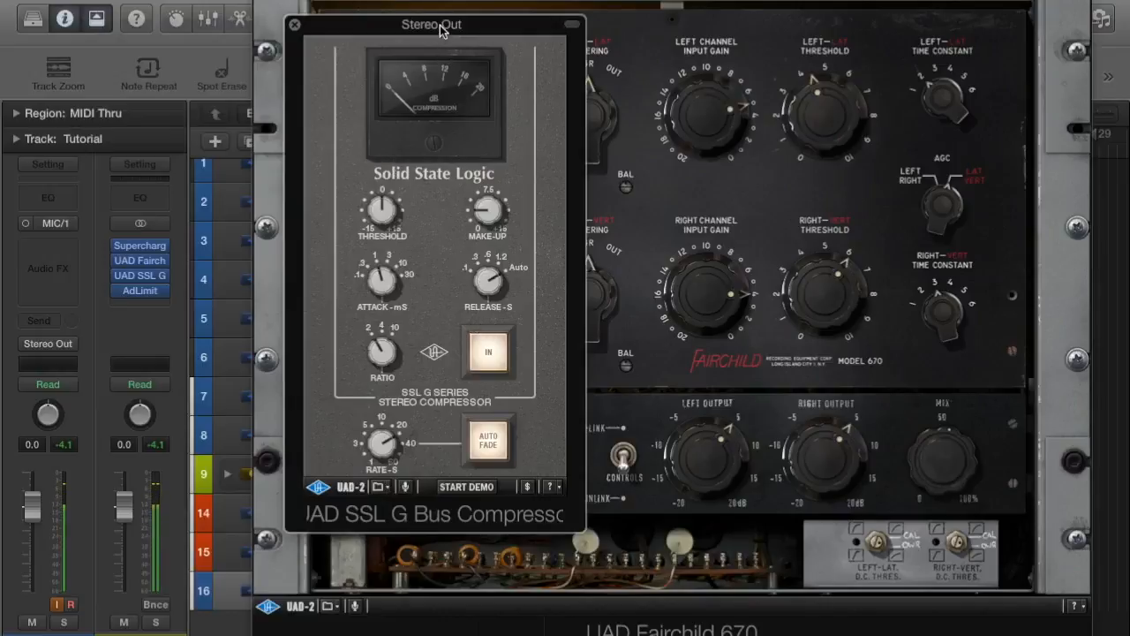
pyautogui.moveTo(440, 30); pyautogui.dragTo(216, 68)
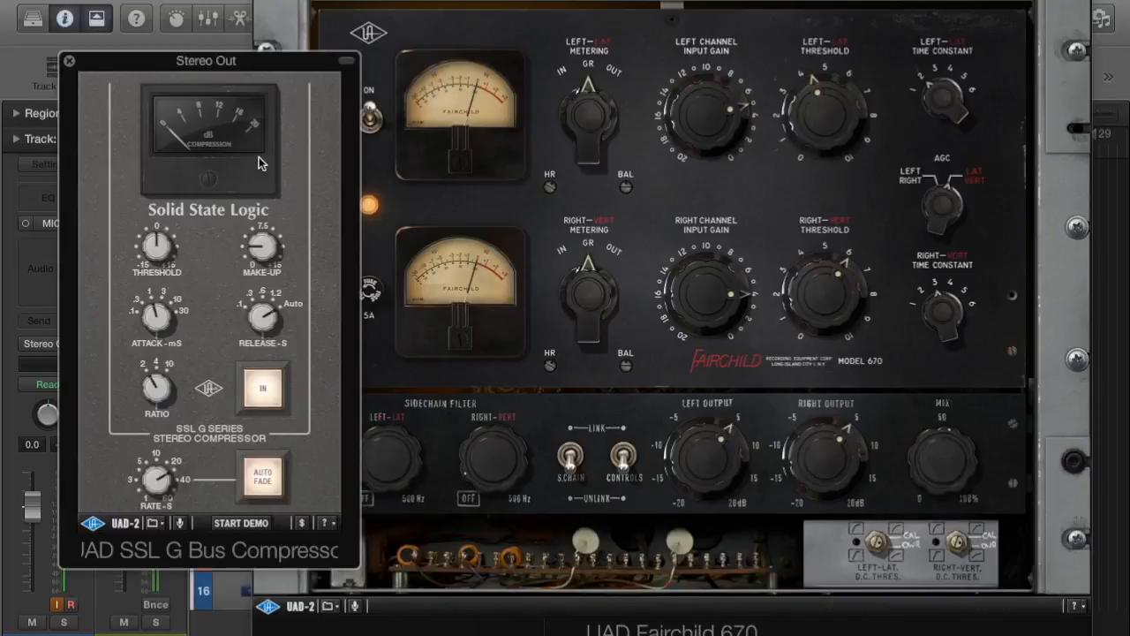
# Step: Close the SSL G Bus Compressor window and remove the plug-in from the Stereo Out channel
pyautogui.click(69, 61)
pyautogui.click(166, 276)
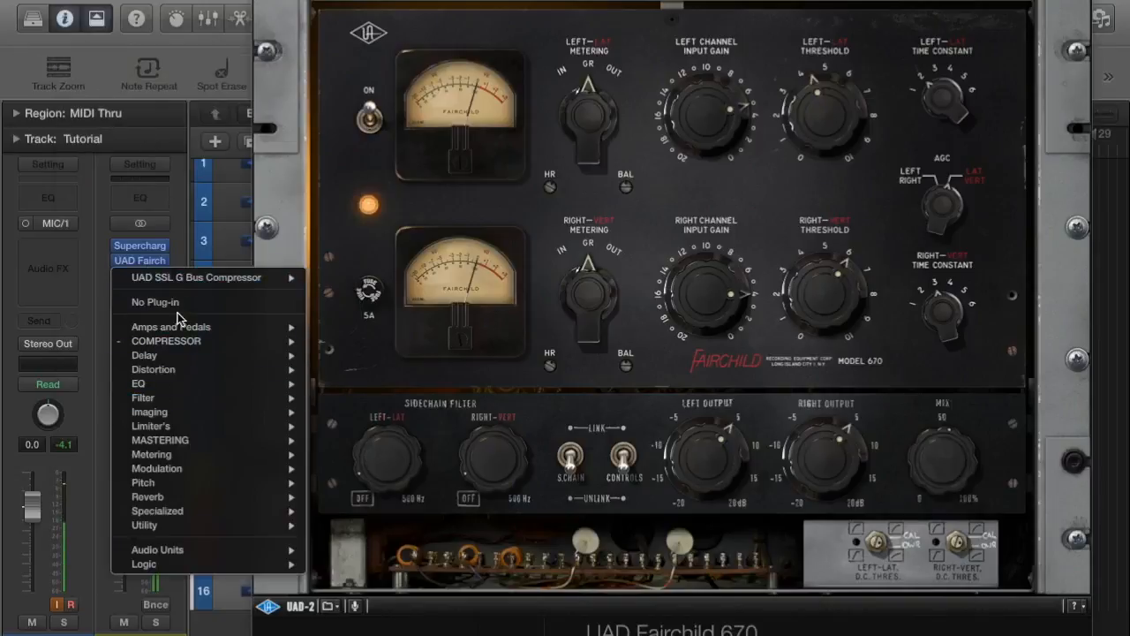
pyautogui.click(177, 306)
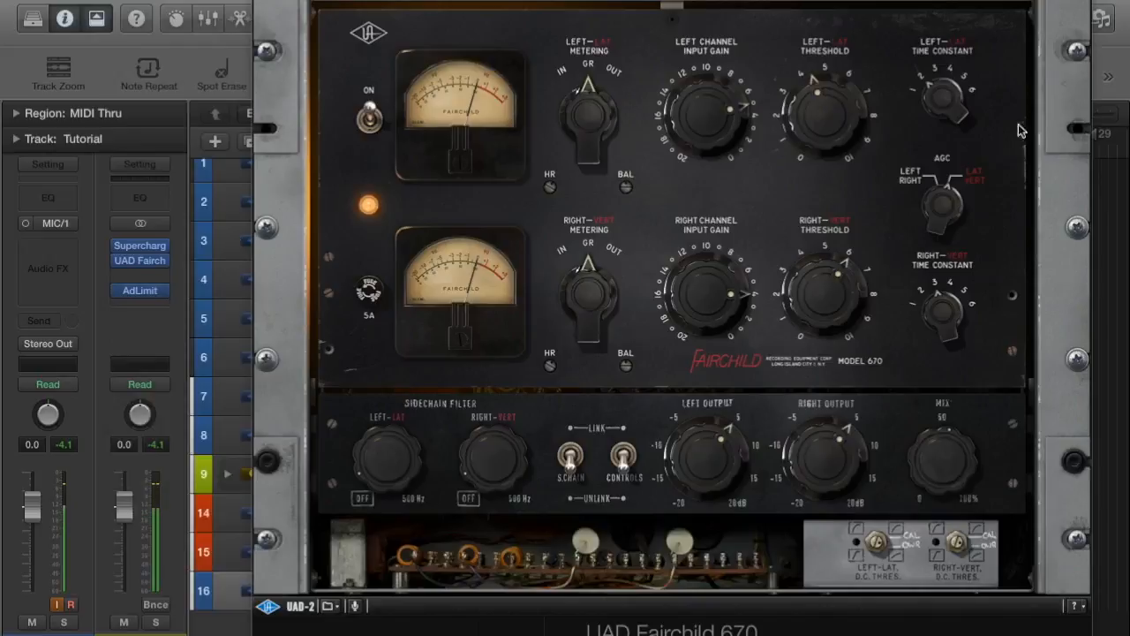
# Step: Close the Fairchild 670 plug-in window and solo the Tutorial track
pyautogui.click(949, 212)
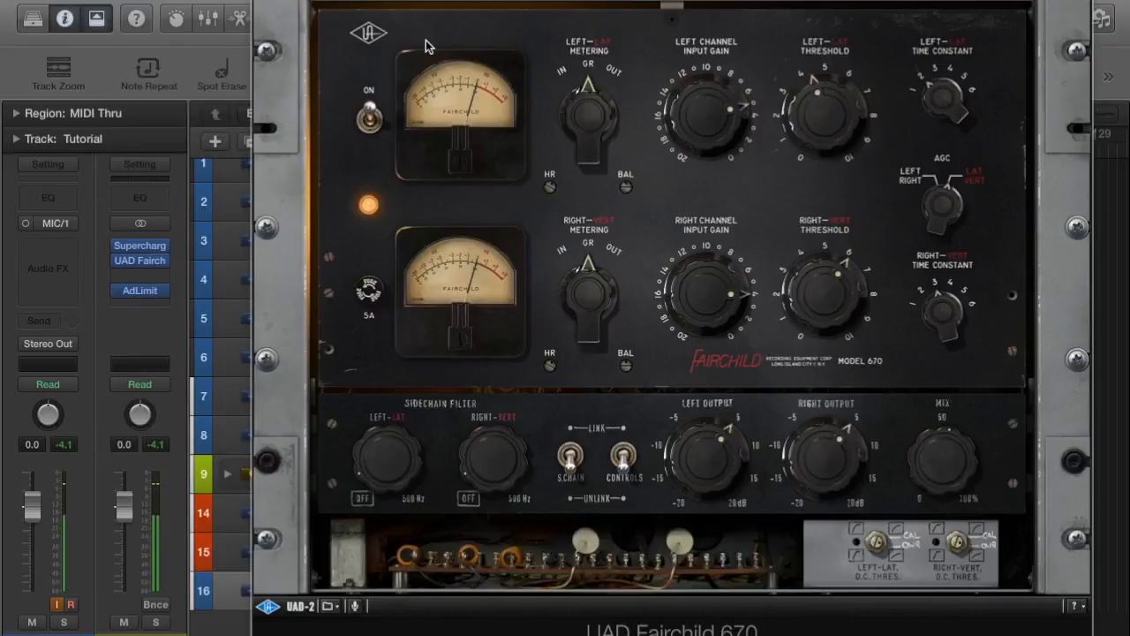
pyautogui.click(263, 3)
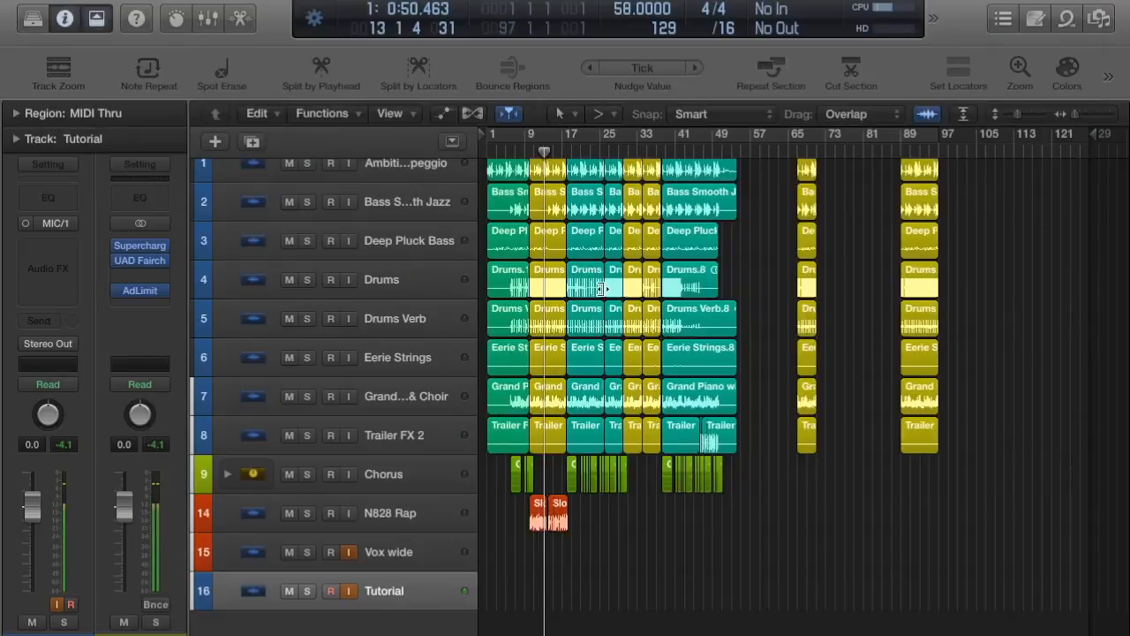
pyautogui.press('s')
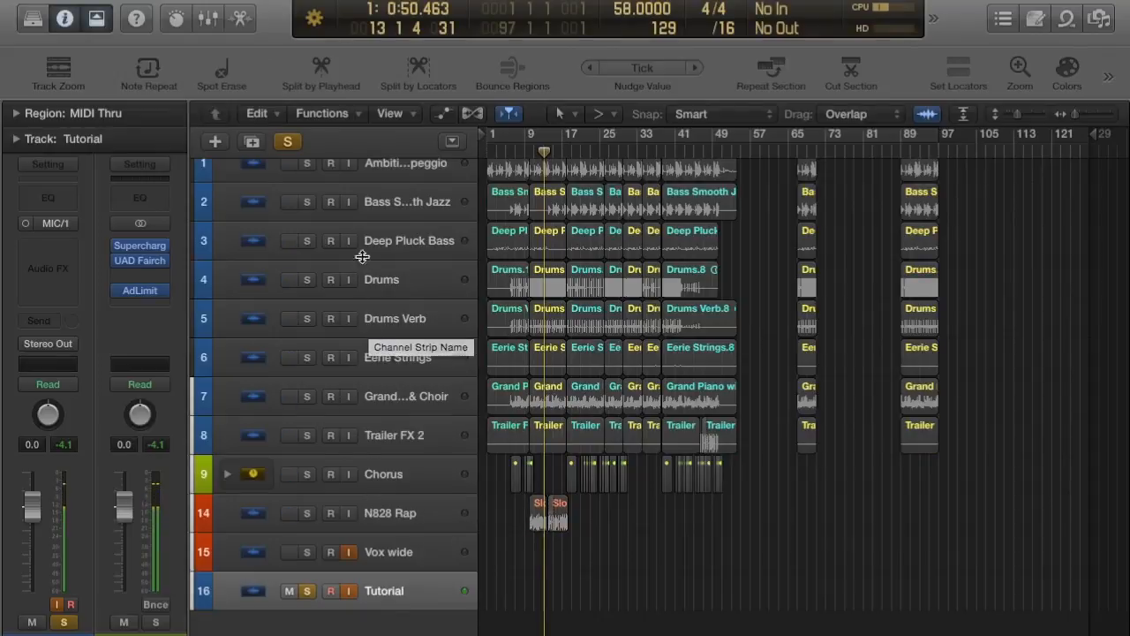
pyautogui.click(308, 593)
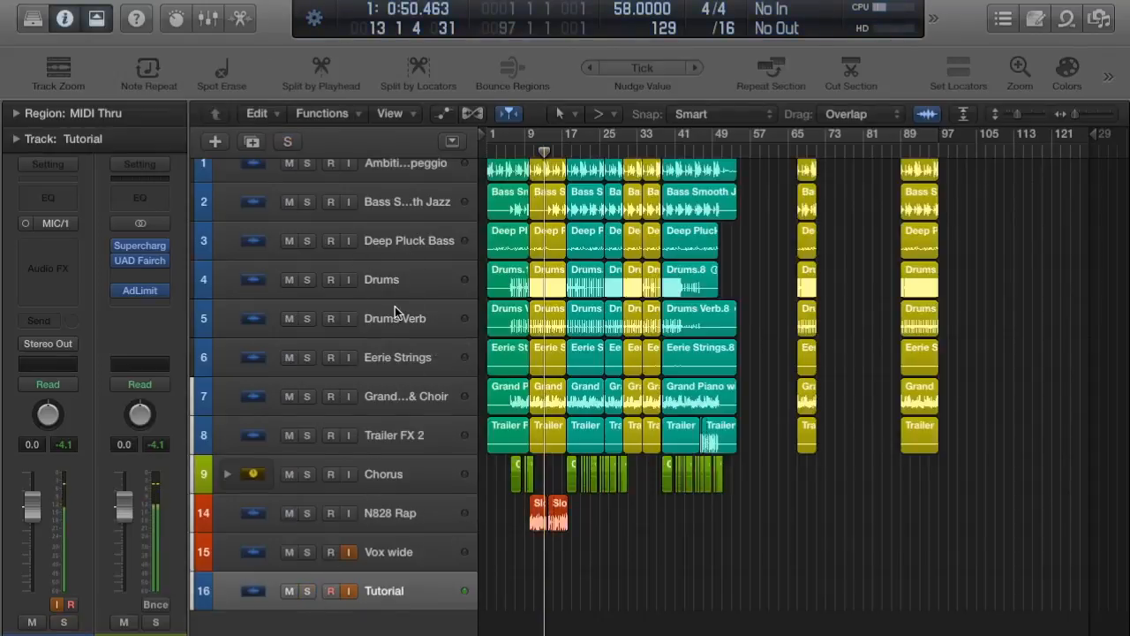
pyautogui.click(309, 593)
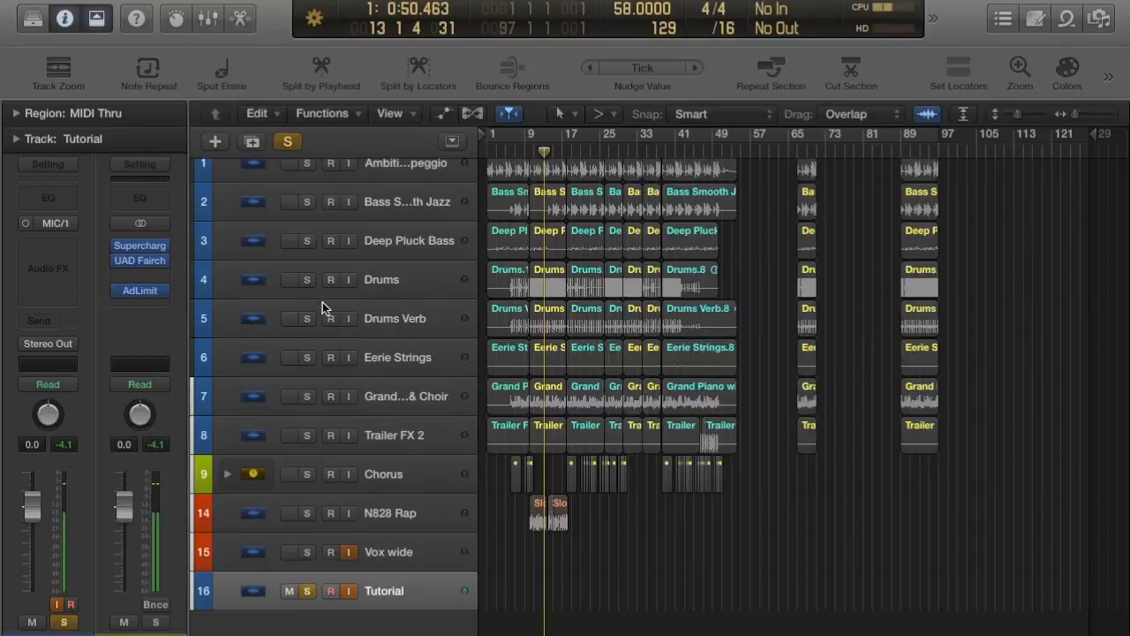
# Step: Set the cycle range to the Drums region starting at bar 10 and bypass the UAD Fairchild on the Stereo Out channel
pyautogui.click(538, 281)
pyautogui.click(546, 135)
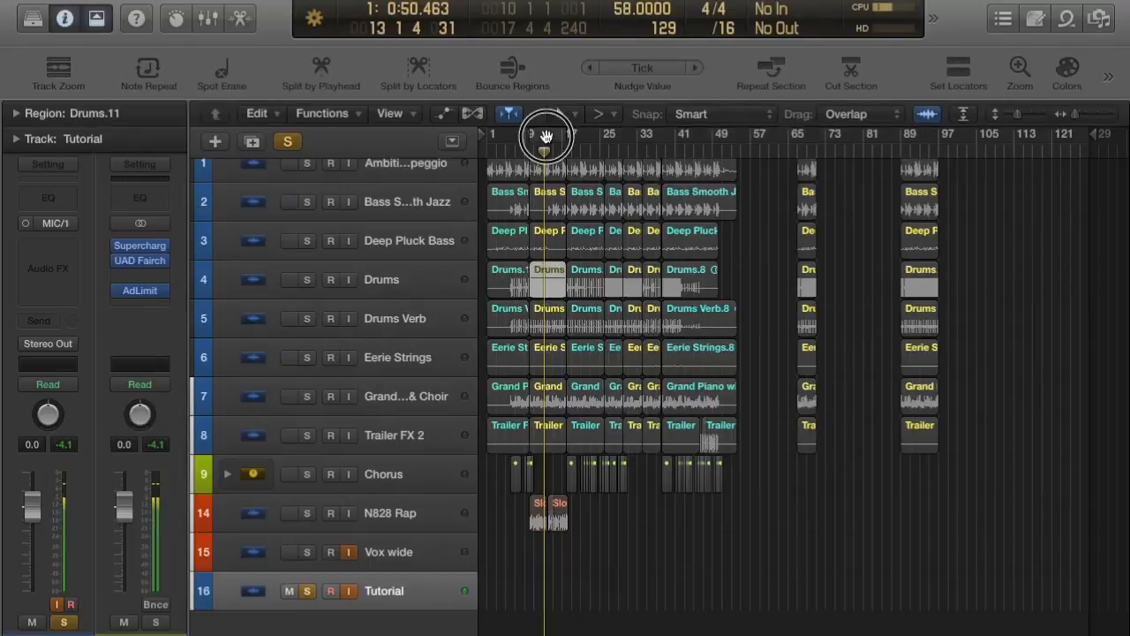
pyautogui.moveTo(139, 262)
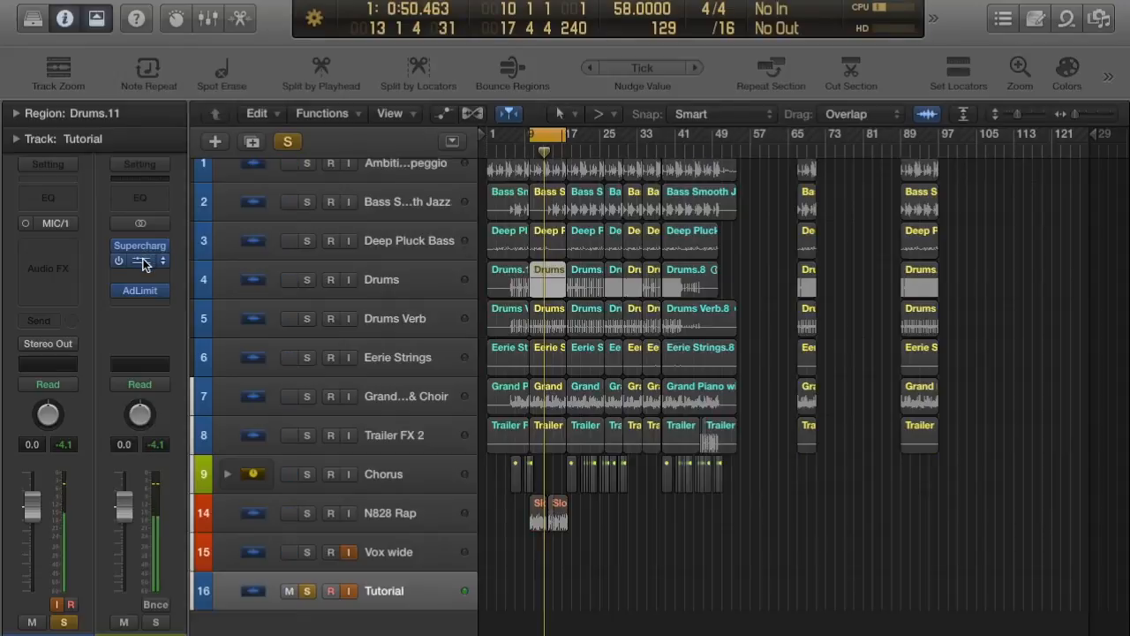
pyautogui.click(118, 262)
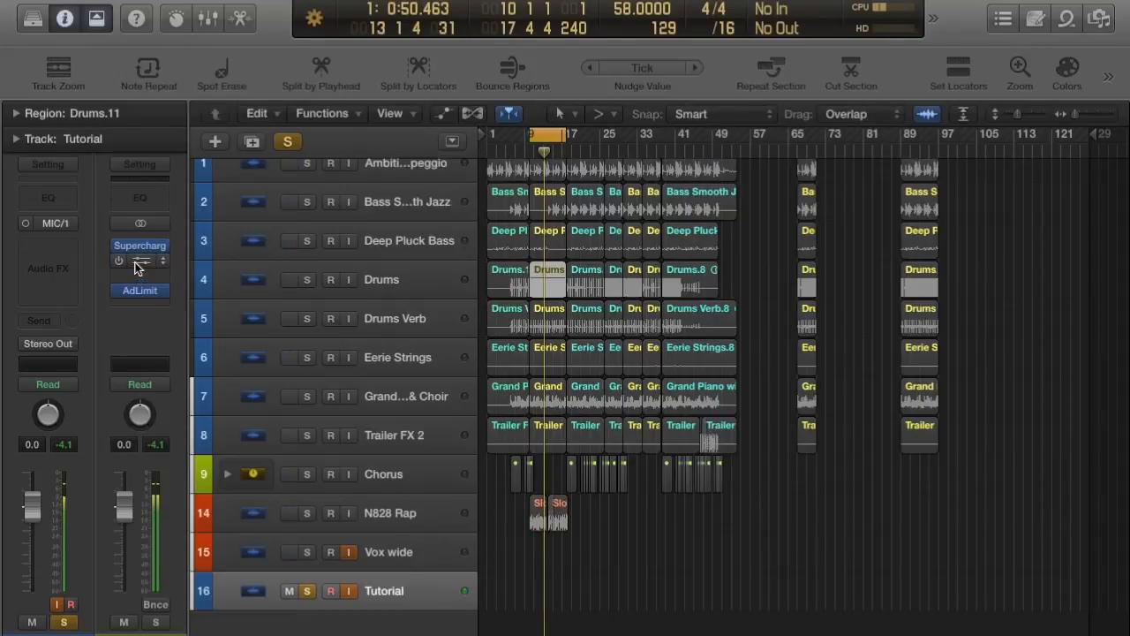
# Step: Select the Drums track and solo it
pyautogui.click(389, 280)
pyautogui.moveTo(51, 249)
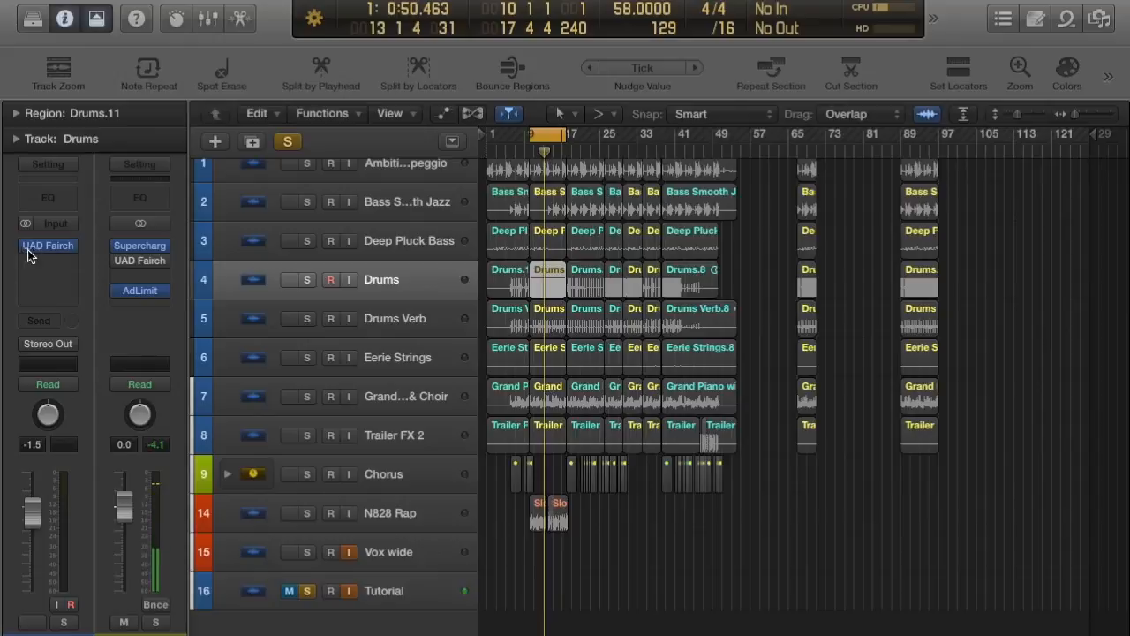
pyautogui.click(306, 279)
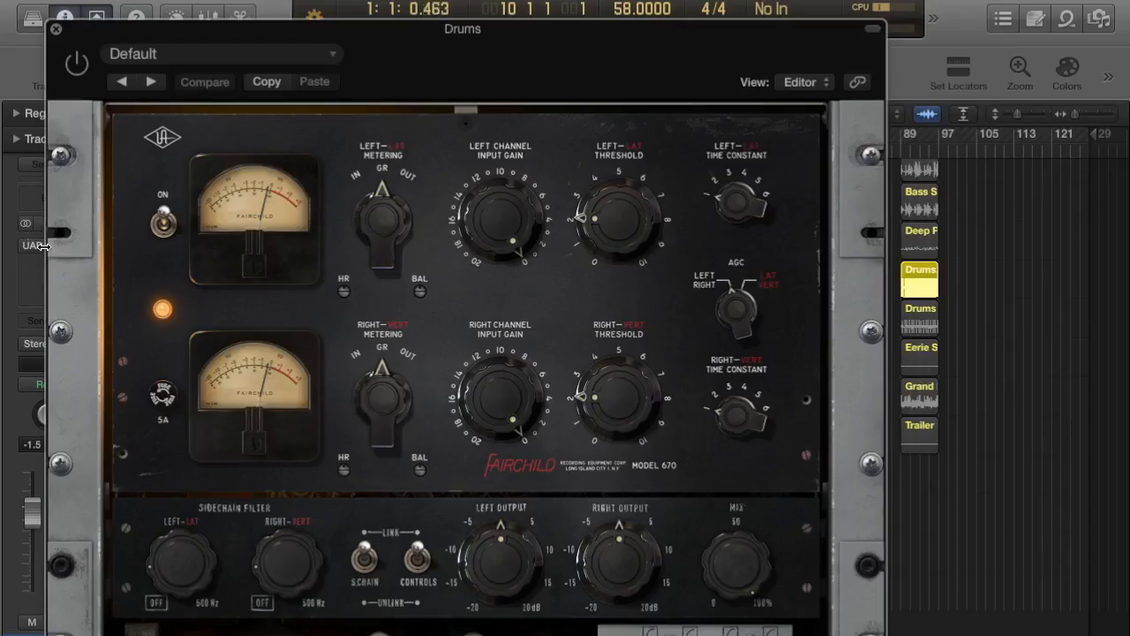
# Step: Open the Drums channel's UAD Fairchild 670, hide its window header and move the window clear of the channel strips
pyautogui.click(42, 246)
pyautogui.click(873, 29)
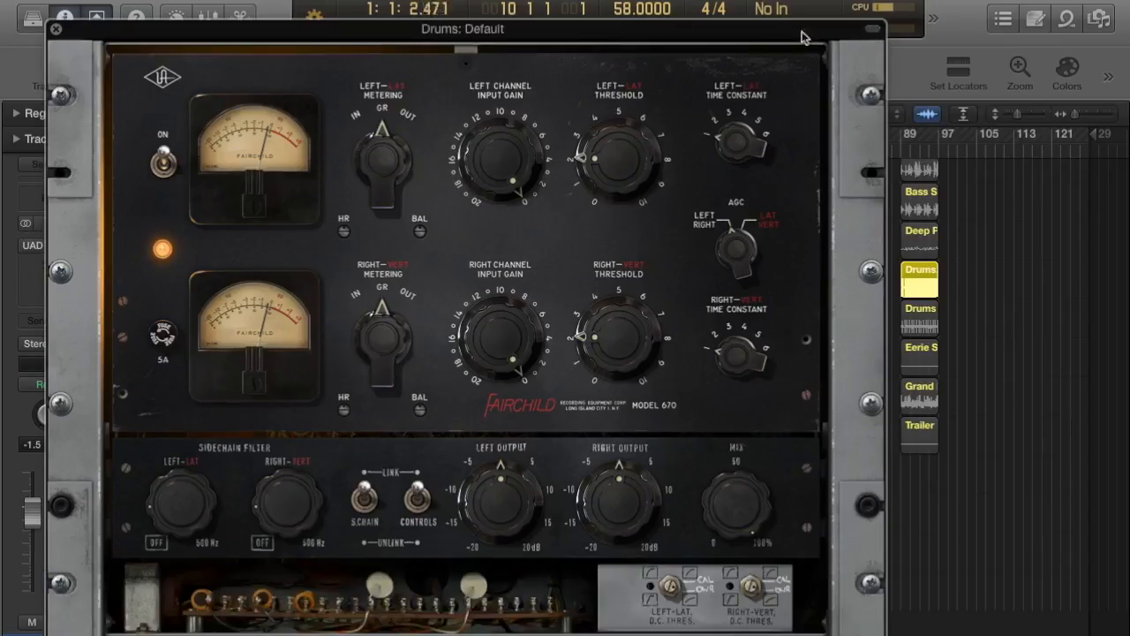
pyautogui.moveTo(196, 34); pyautogui.dragTo(395, 0)
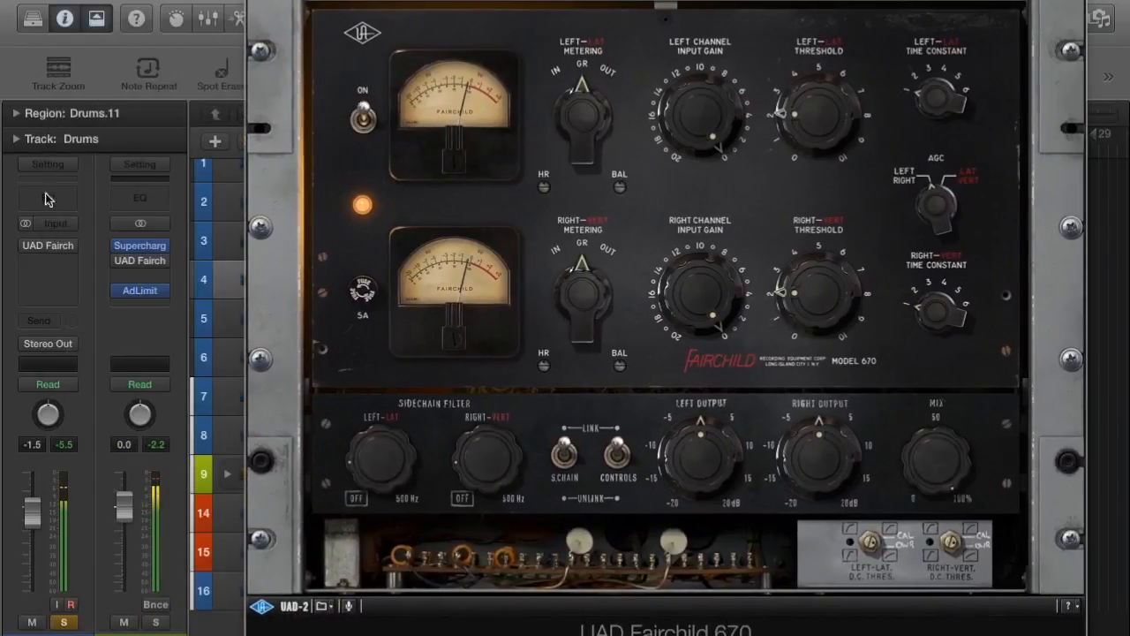
# Step: Re-enable the UAD Fairchild 670 in the Drums channel's insert slot and switch off the unit's own power
pyautogui.click(28, 248)
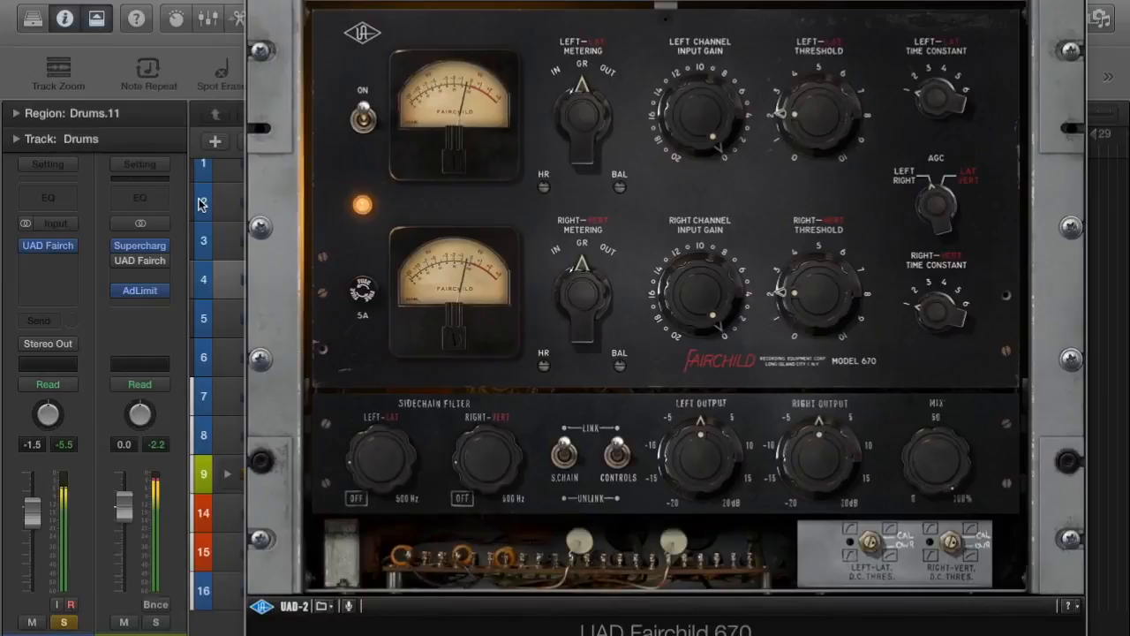
pyautogui.click(362, 121)
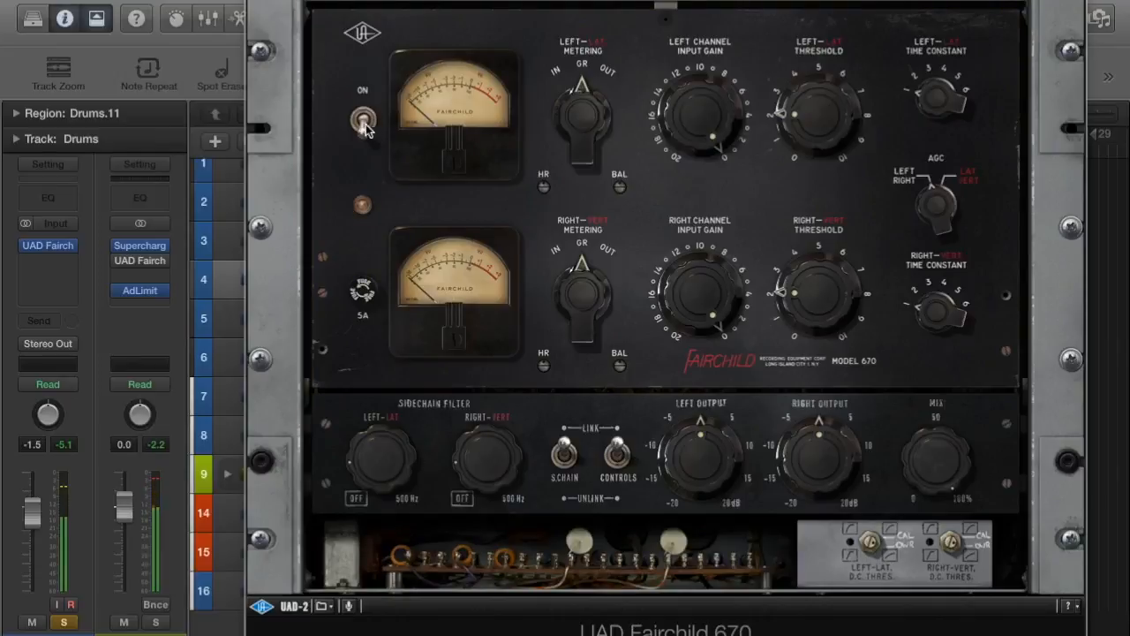
pyautogui.moveTo(27, 249)
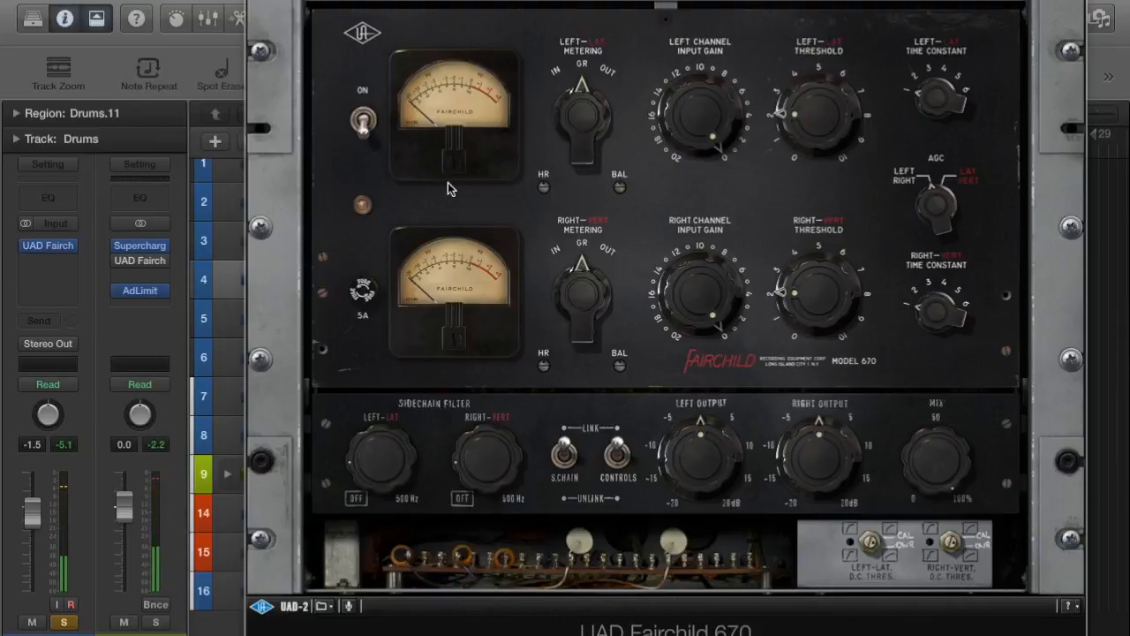
# Step: Move the Fairchild 670 window aside to reveal the track list and bring it back beside the channel strips
pyautogui.moveTo(406, 2); pyautogui.dragTo(741, 2)
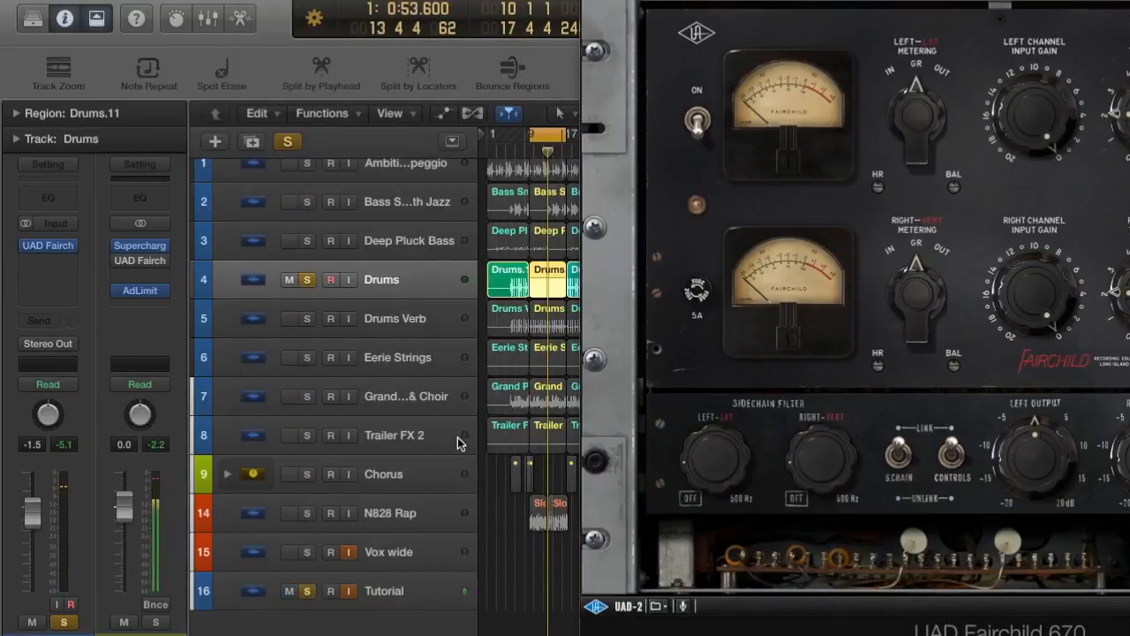
pyautogui.moveTo(741, 2); pyautogui.dragTo(449, 0)
pyautogui.moveTo(29, 254)
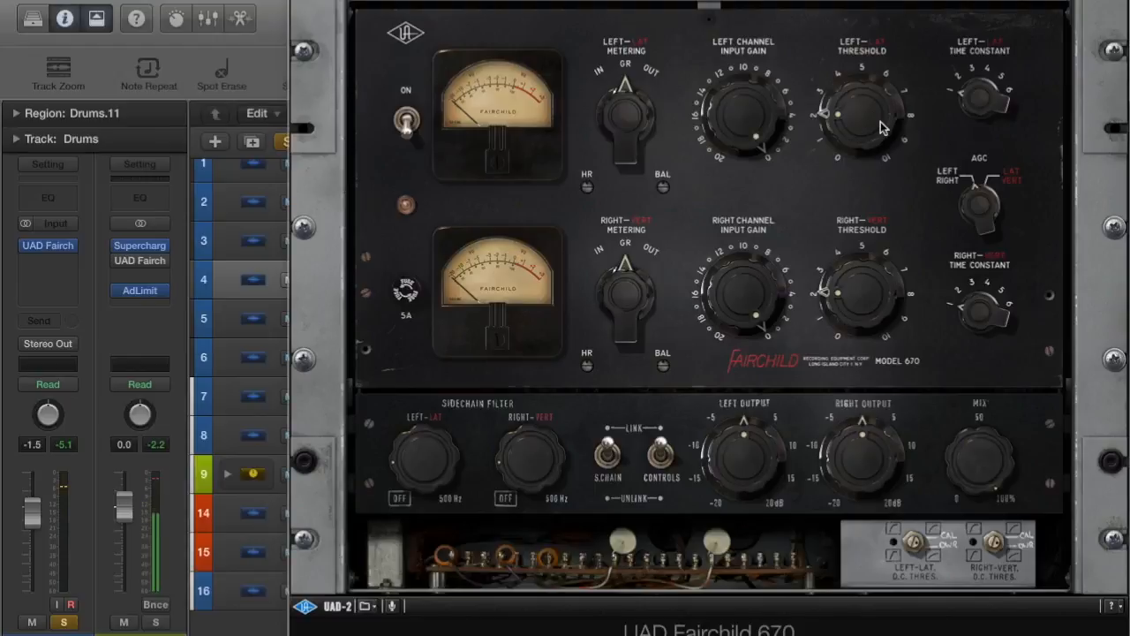
# Step: Unmute and re-mute the Tutorial track, moving the Fairchild 670 window clear of the track controls
pyautogui.click(287, 594)
pyautogui.moveTo(456, 3); pyautogui.dragTo(544, 3)
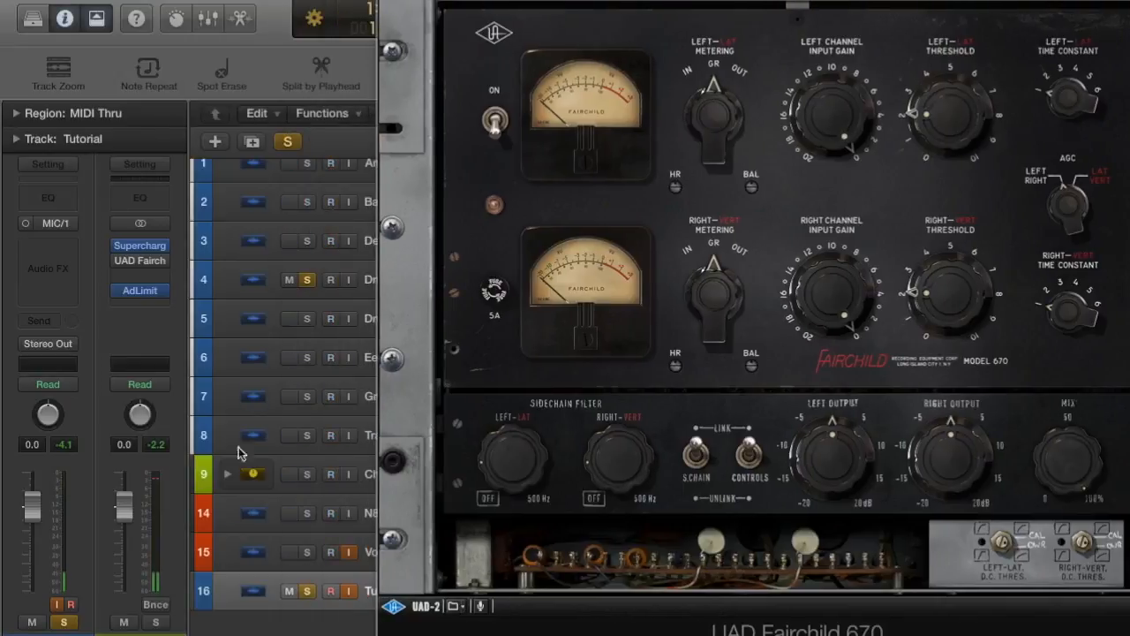
pyautogui.click(287, 592)
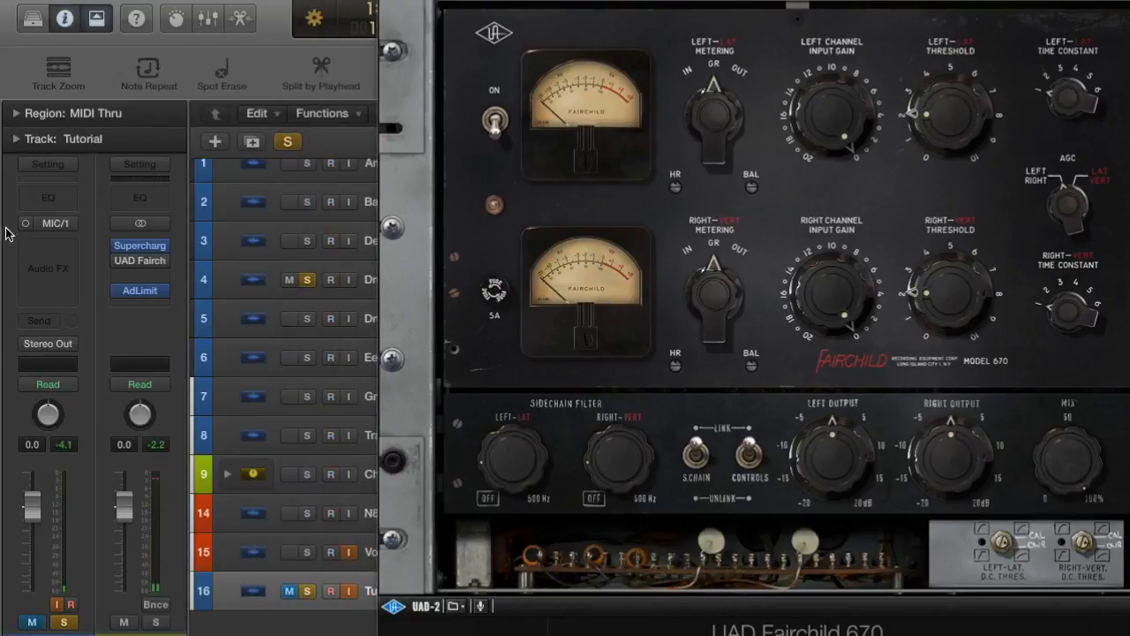
# Step: Select the Drums track, switch the Fairchild 670's power on and move its window back toward the channel strips
pyautogui.click(367, 283)
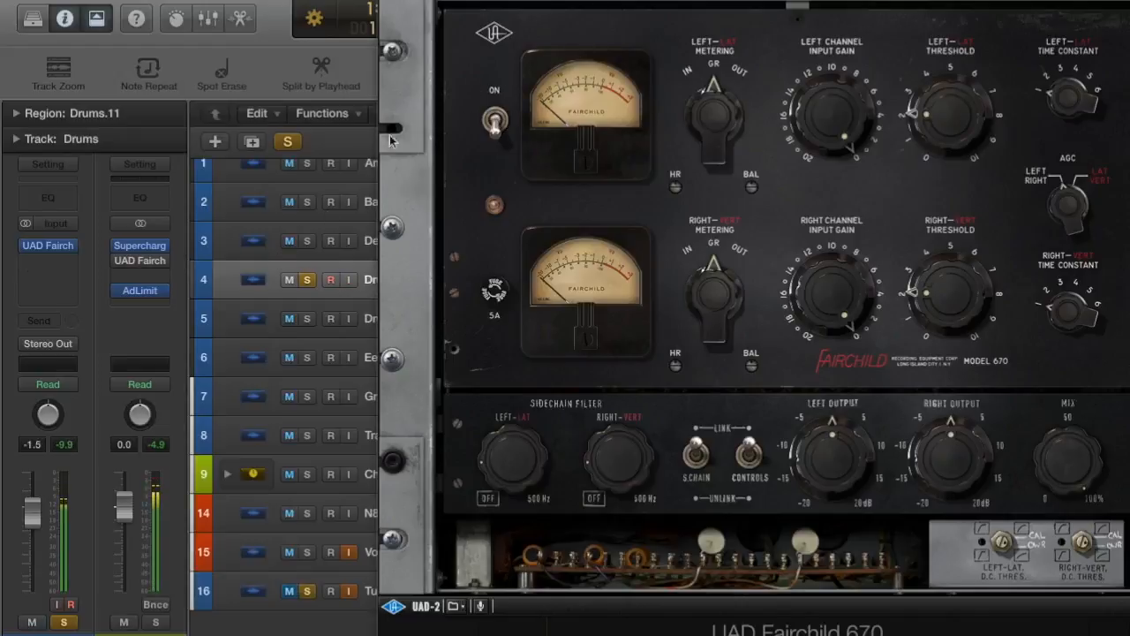
pyautogui.click(494, 121)
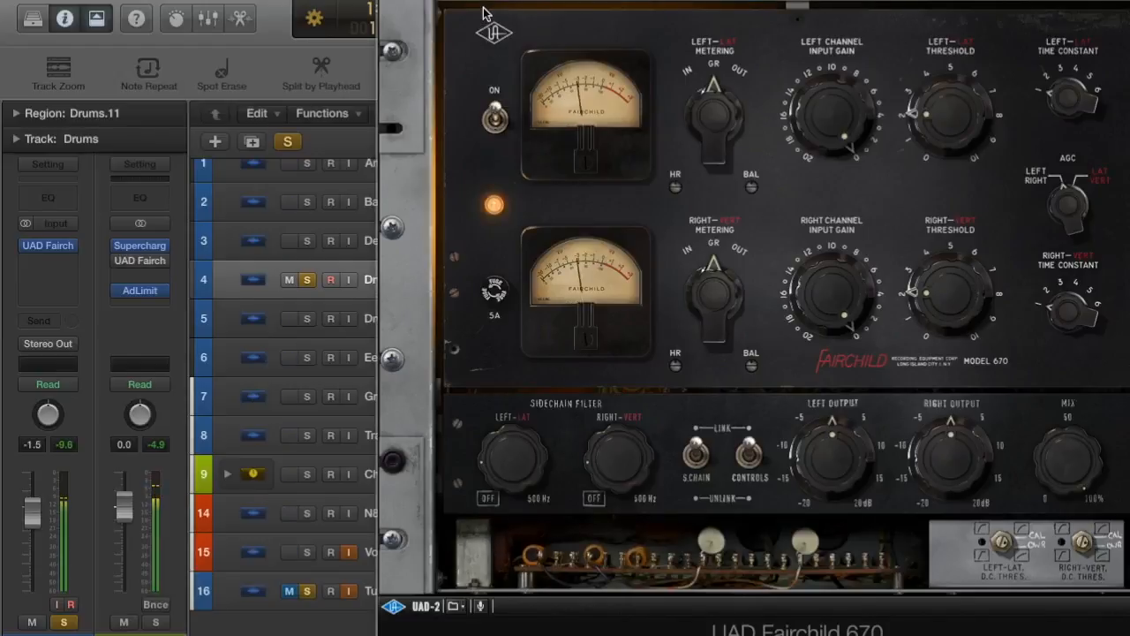
pyautogui.moveTo(725, 2); pyautogui.dragTo(639, 3)
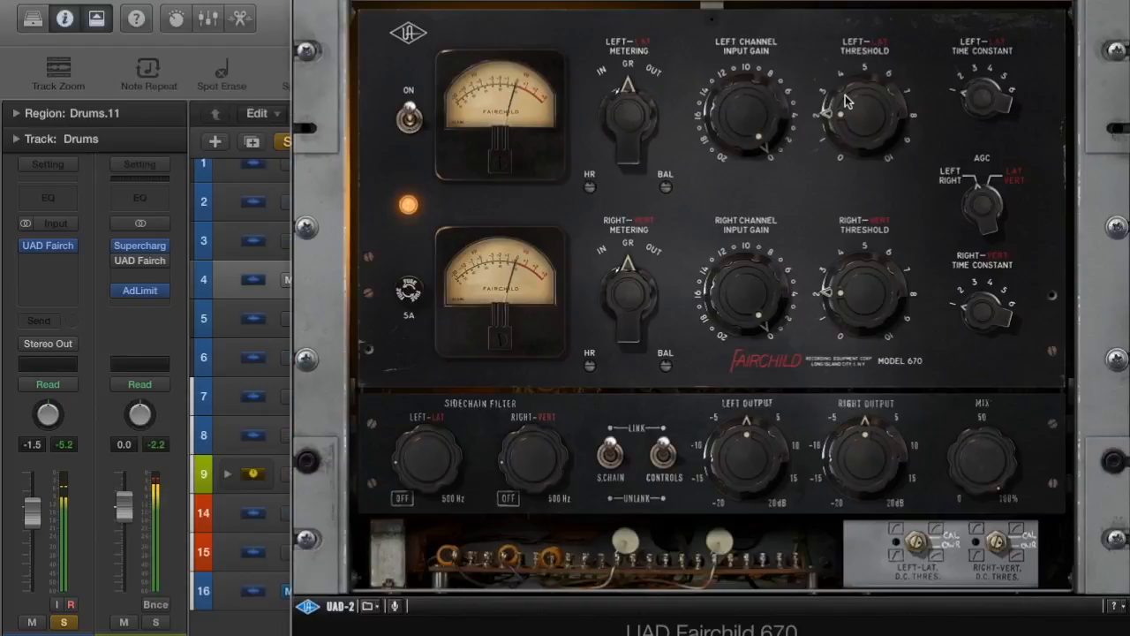
# Step: Switch the Fairchild 670's power off and on repeatedly to compare the soloed drums with and without compression
pyautogui.click(409, 117)
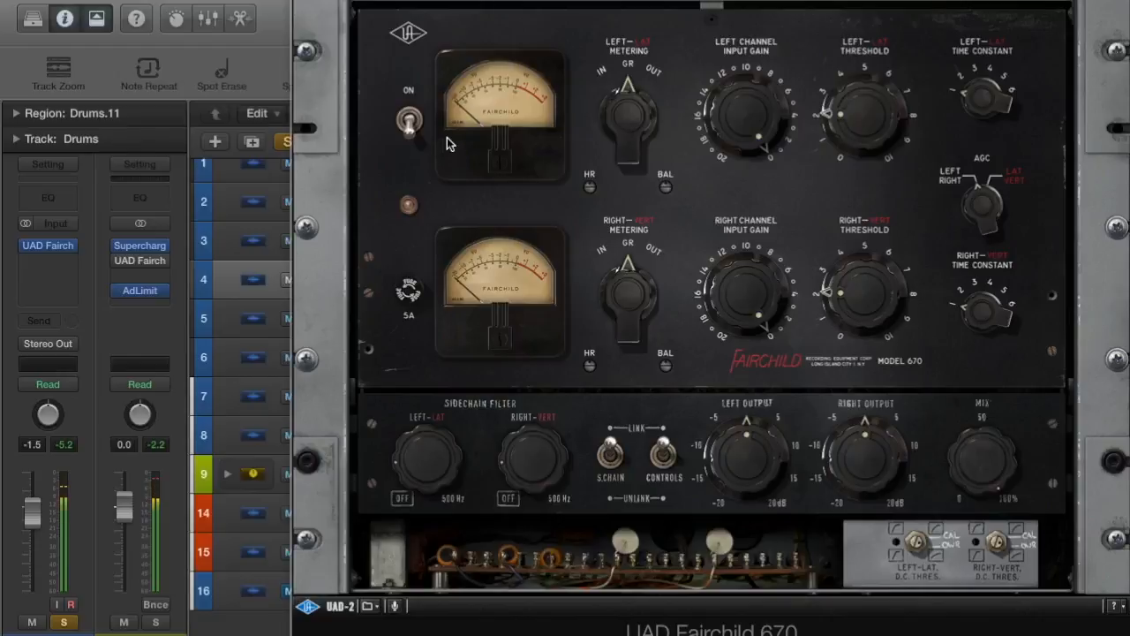
pyautogui.click(410, 122)
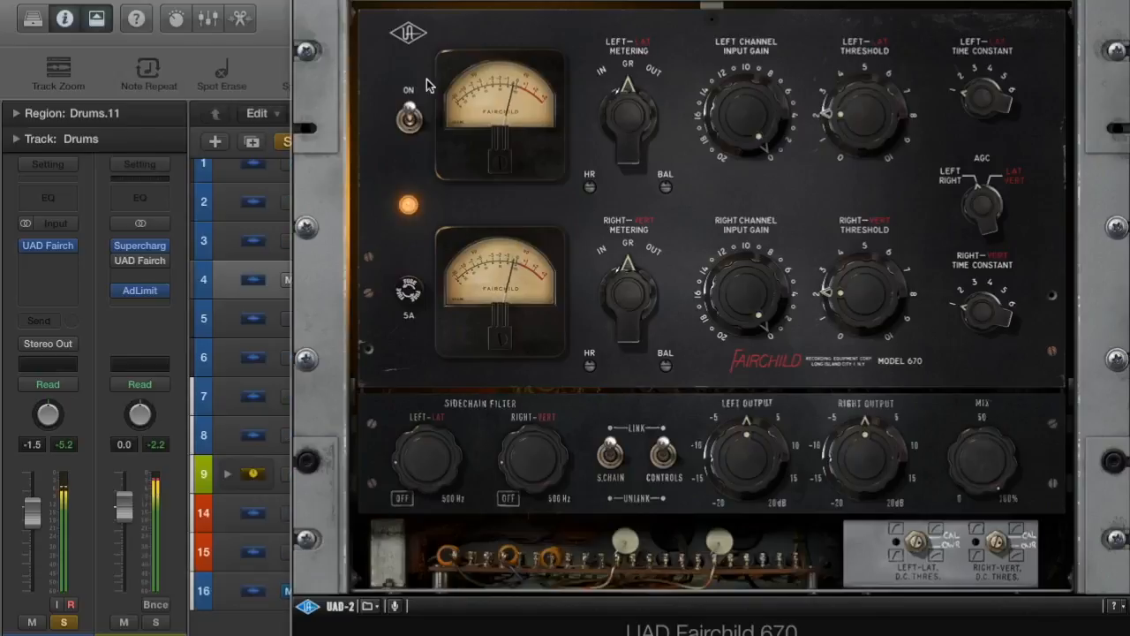
pyautogui.click(406, 123)
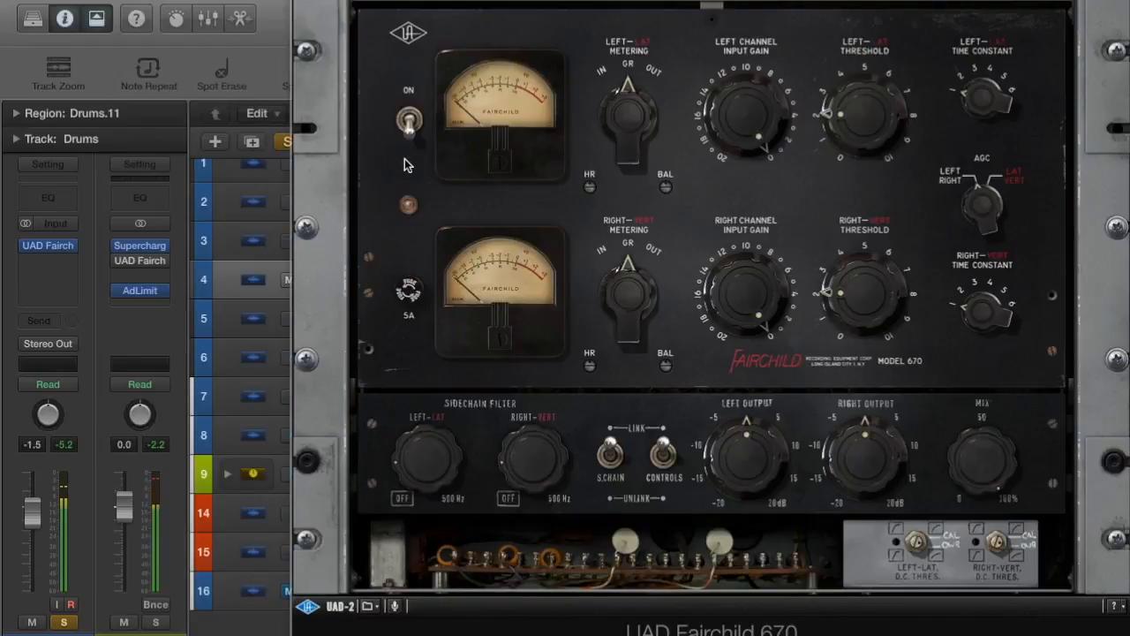
pyautogui.click(409, 121)
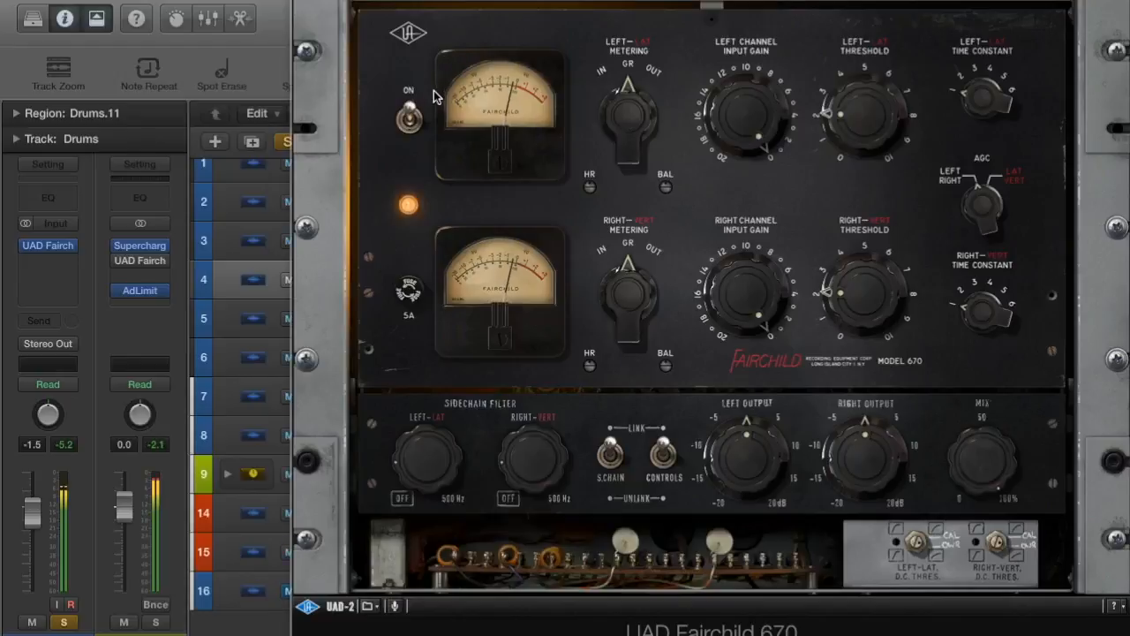
pyautogui.click(410, 123)
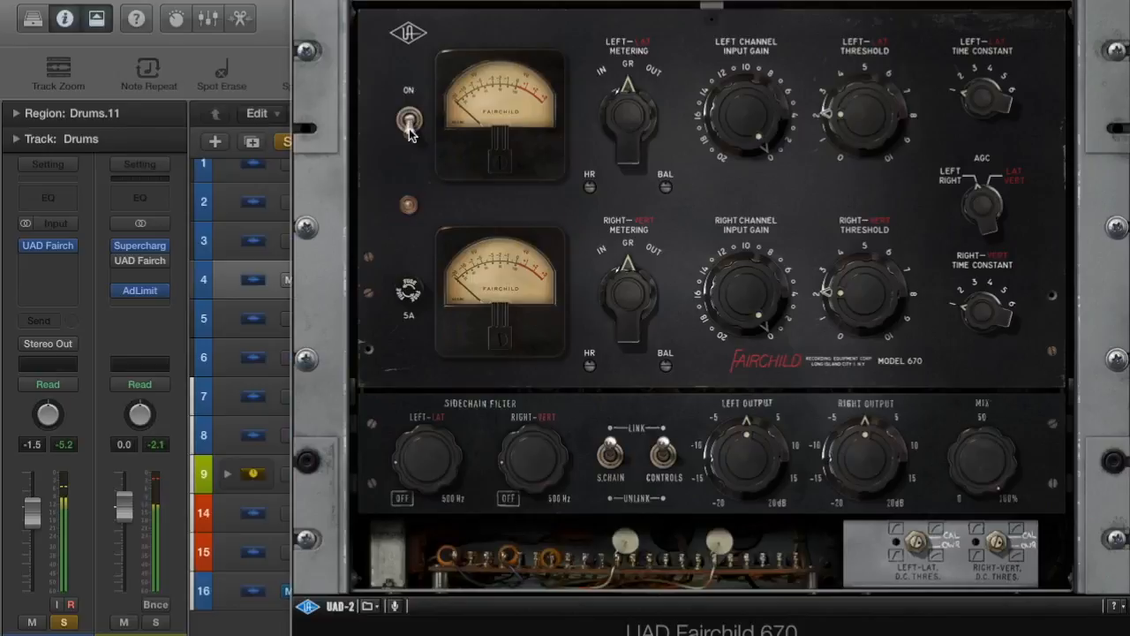
pyautogui.click(409, 121)
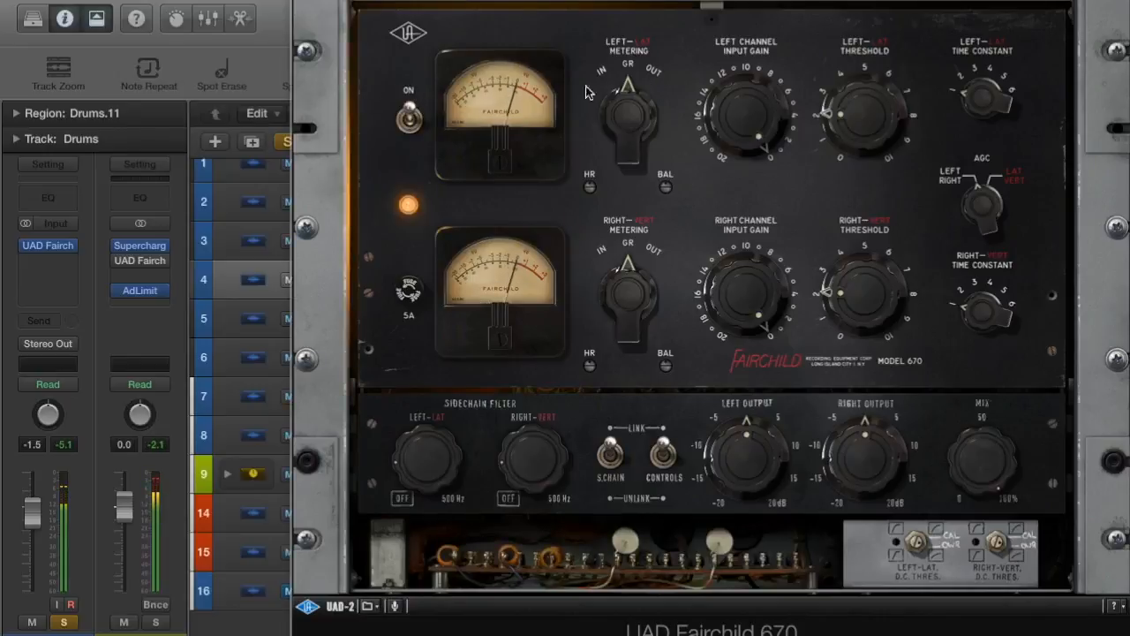
pyautogui.click(409, 121)
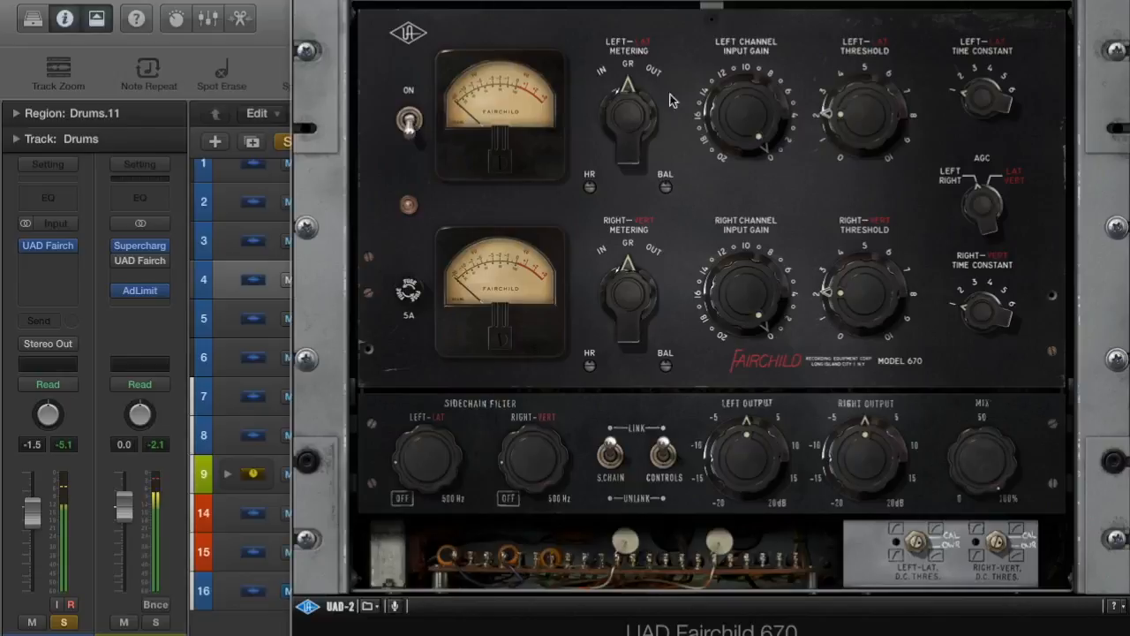
pyautogui.click(410, 123)
# Step: Sweep the linked thresholds up to 10 and back to about 3, and compare the drums with the unit off and on
pyautogui.moveTo(837, 113); pyautogui.dragTo(835, 87)
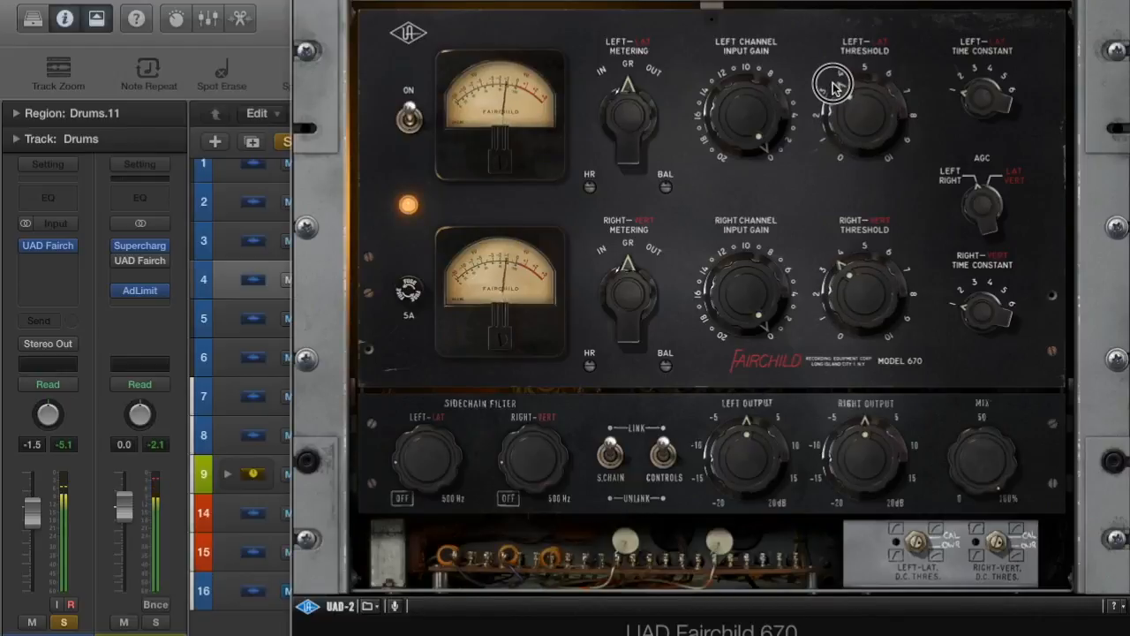
pyautogui.moveTo(834, 86); pyautogui.dragTo(830, 28)
pyautogui.moveTo(845, 115); pyautogui.dragTo(823, 34)
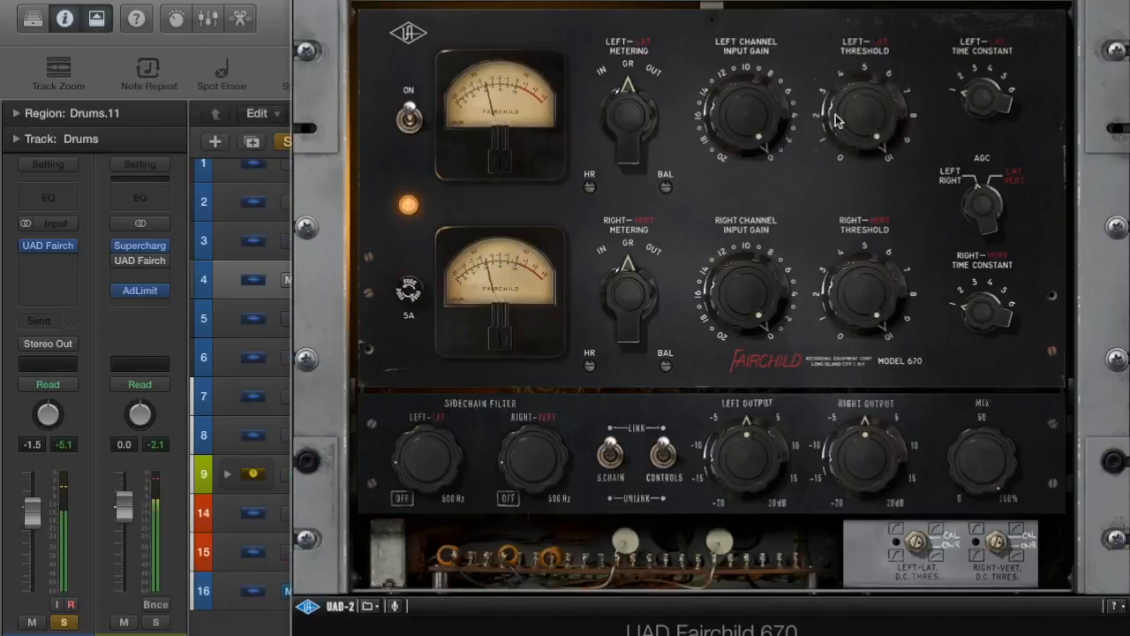
pyautogui.moveTo(848, 88); pyautogui.dragTo(836, 194)
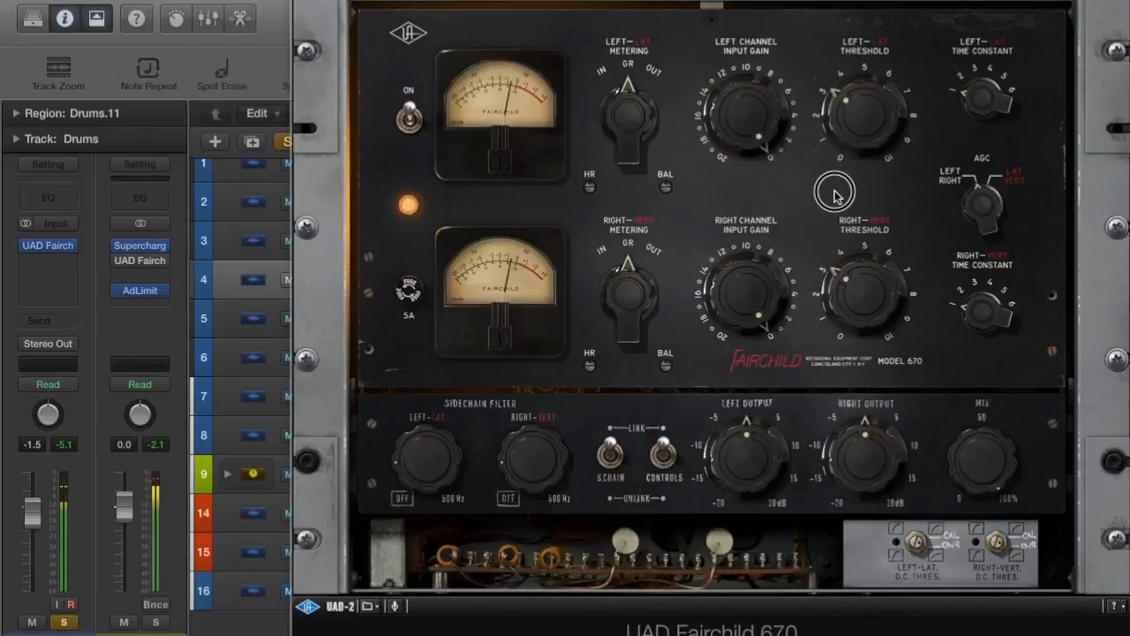
pyautogui.click(409, 120)
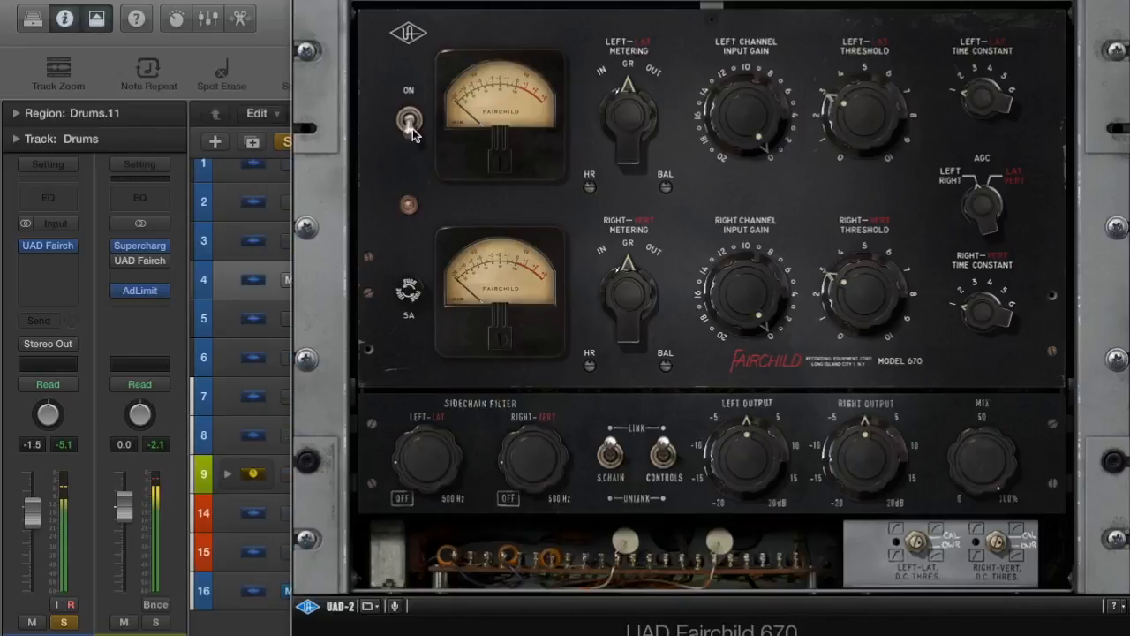
pyautogui.click(410, 126)
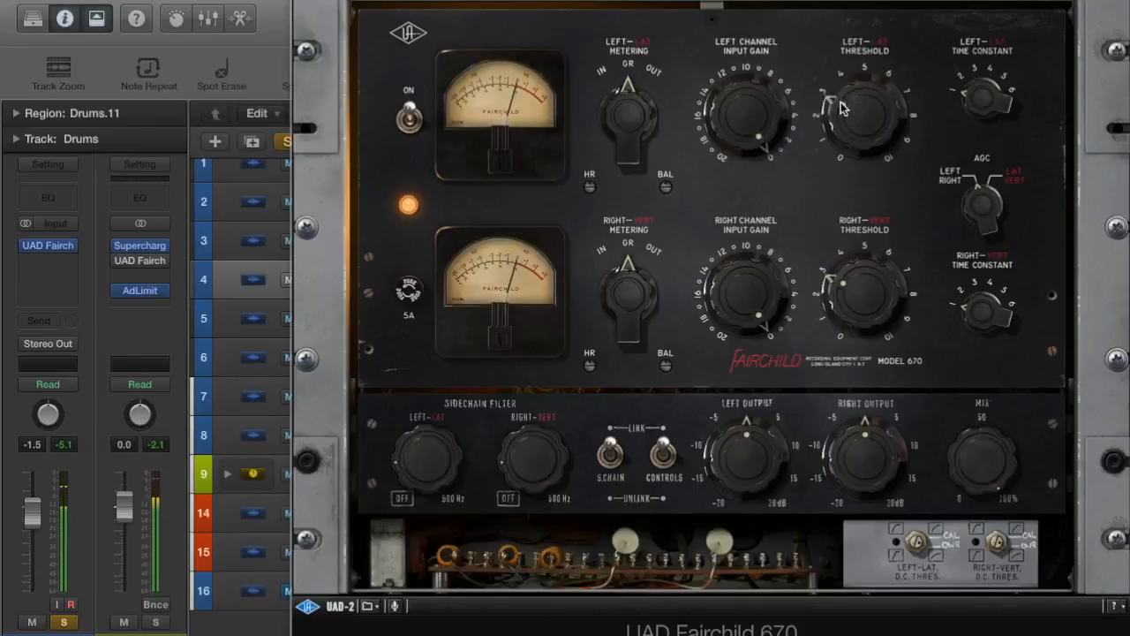
# Step: Lower the linked left and right thresholds to 0 and compare the drums with the Fairchild 670 switched off and on
pyautogui.moveTo(842, 102); pyautogui.dragTo(840, 100)
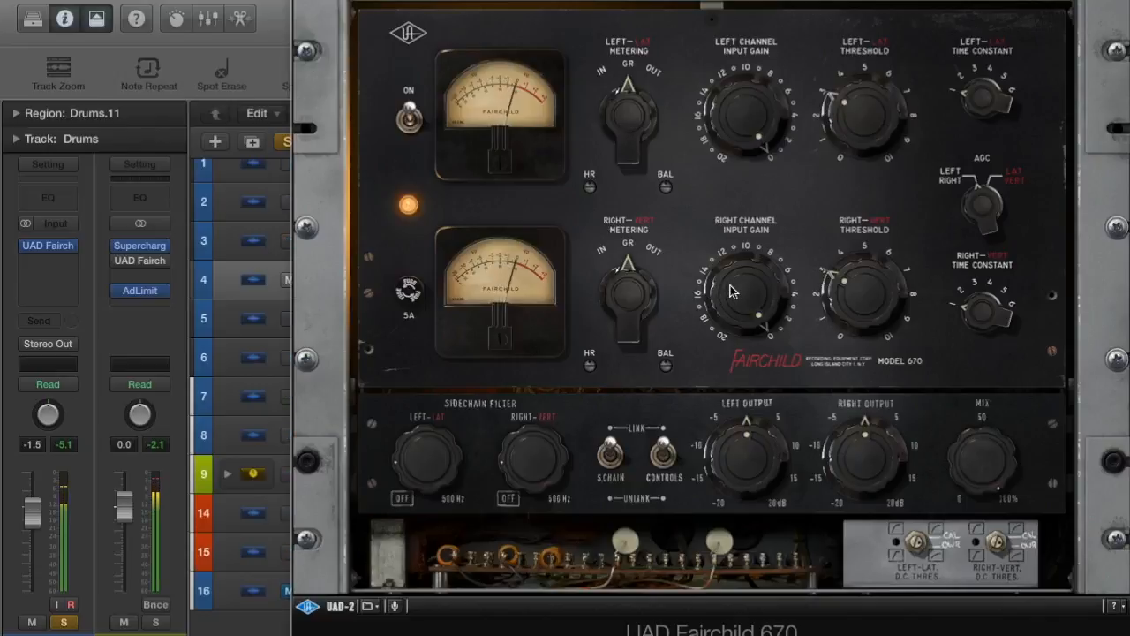
pyautogui.moveTo(876, 106); pyautogui.dragTo(845, 419)
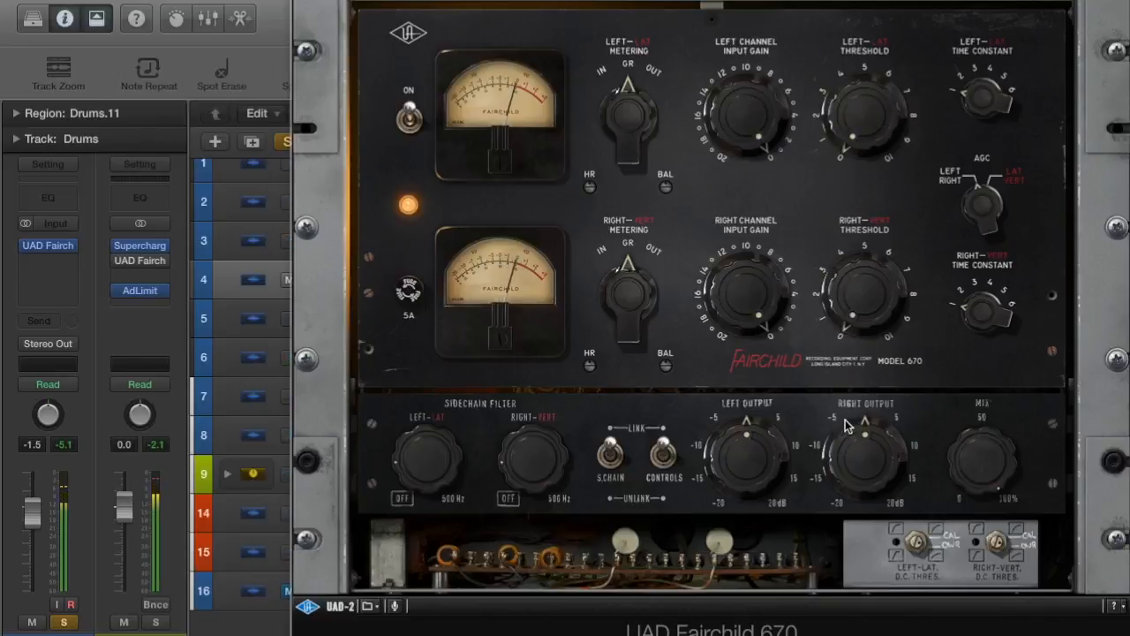
pyautogui.click(409, 118)
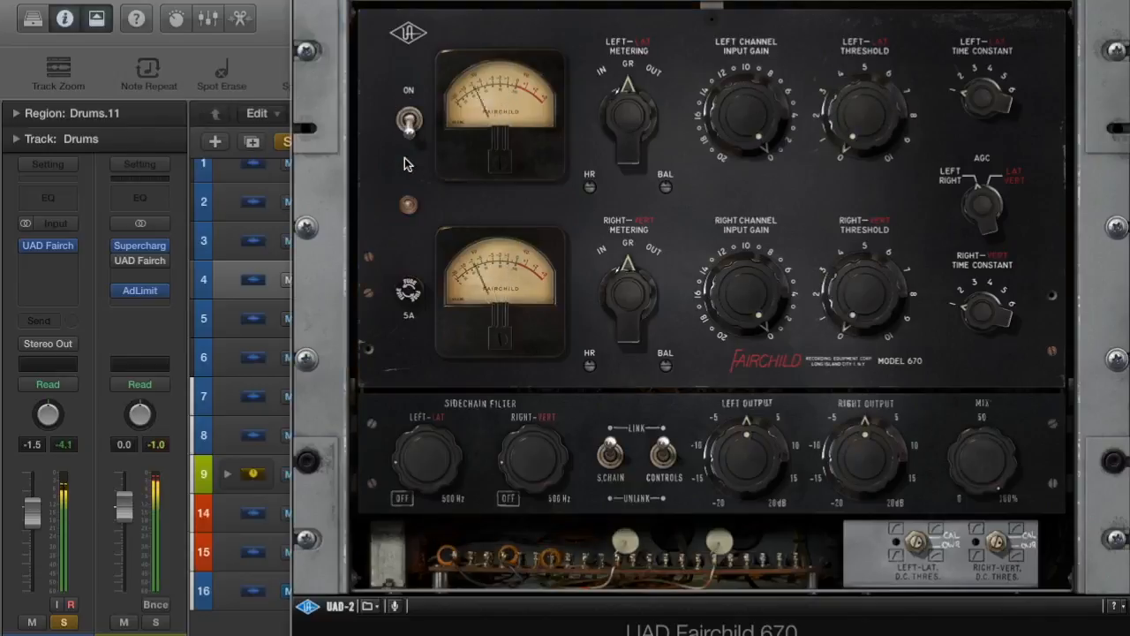
pyautogui.click(409, 119)
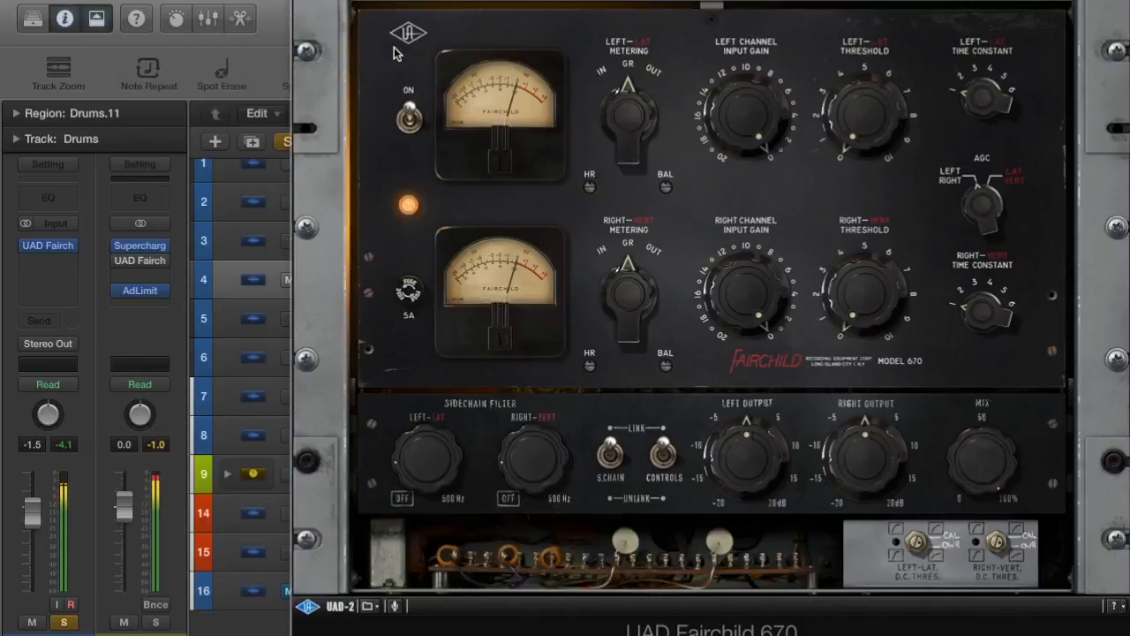
pyautogui.click(409, 117)
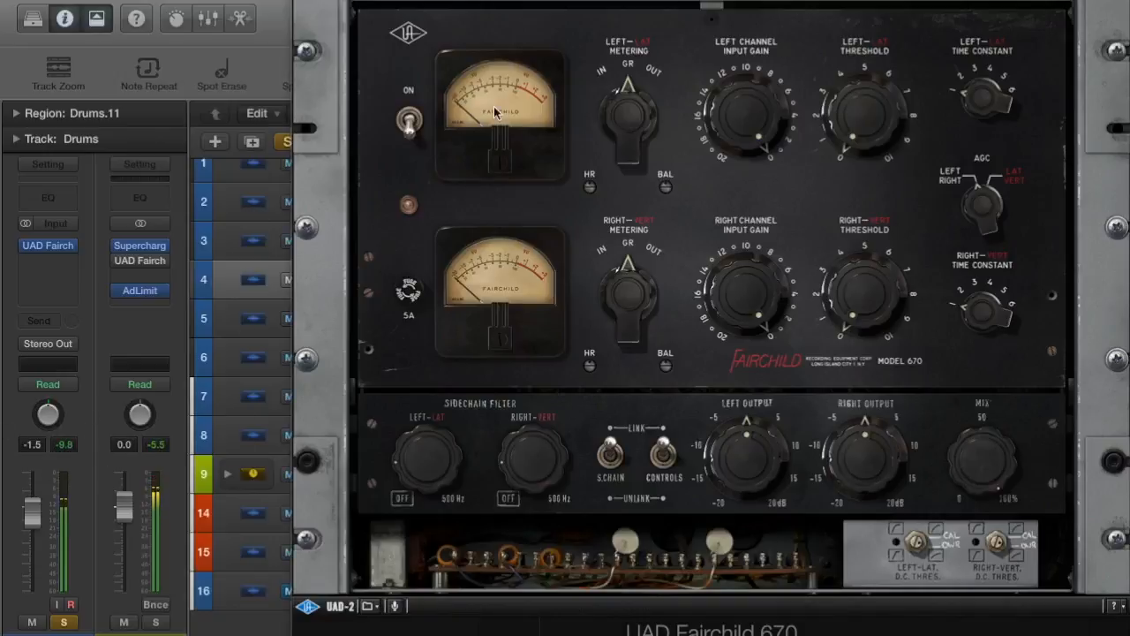
pyautogui.click(409, 119)
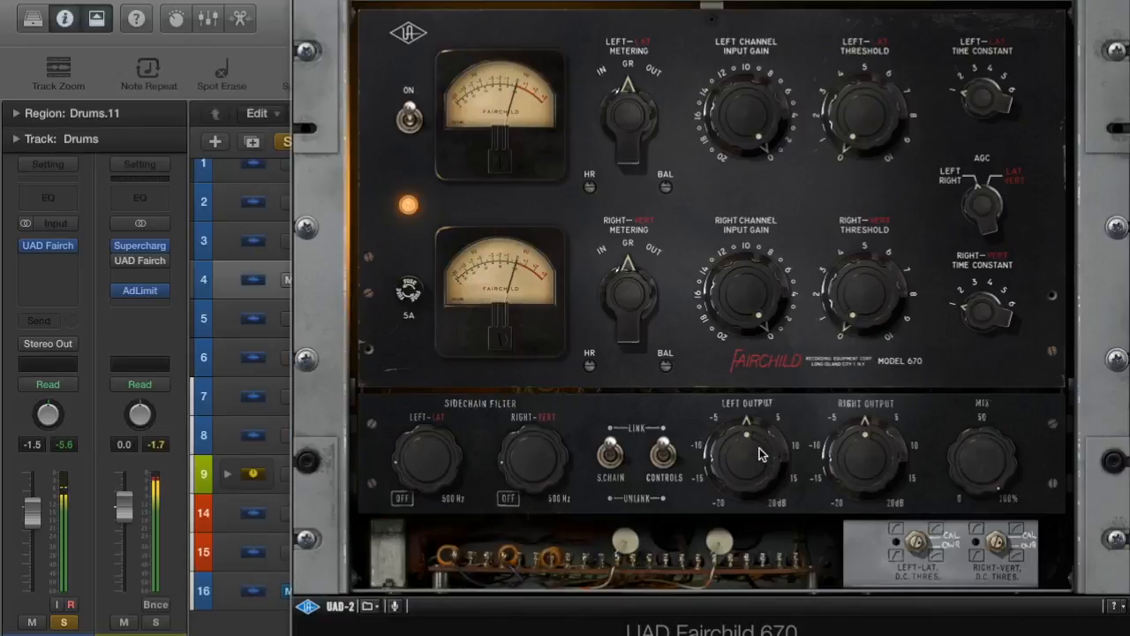
# Step: Lower the Fairchild 670's linked outputs to about -8 dB and check the Drums peak level with the unit on and off
pyautogui.moveTo(755, 453); pyautogui.dragTo(730, 468)
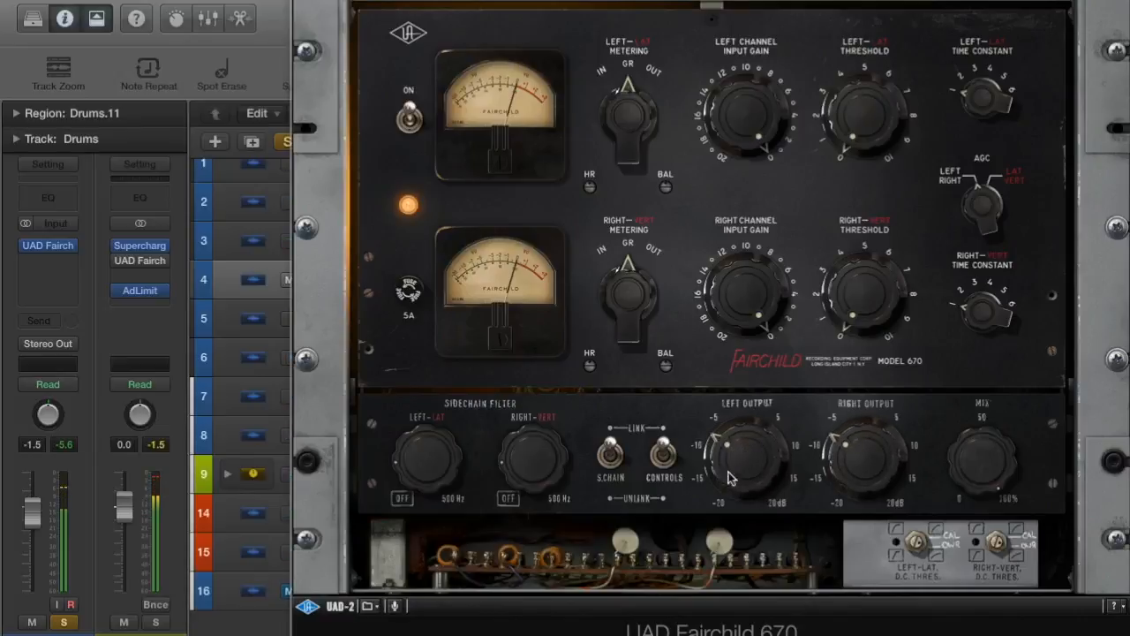
pyautogui.click(63, 446)
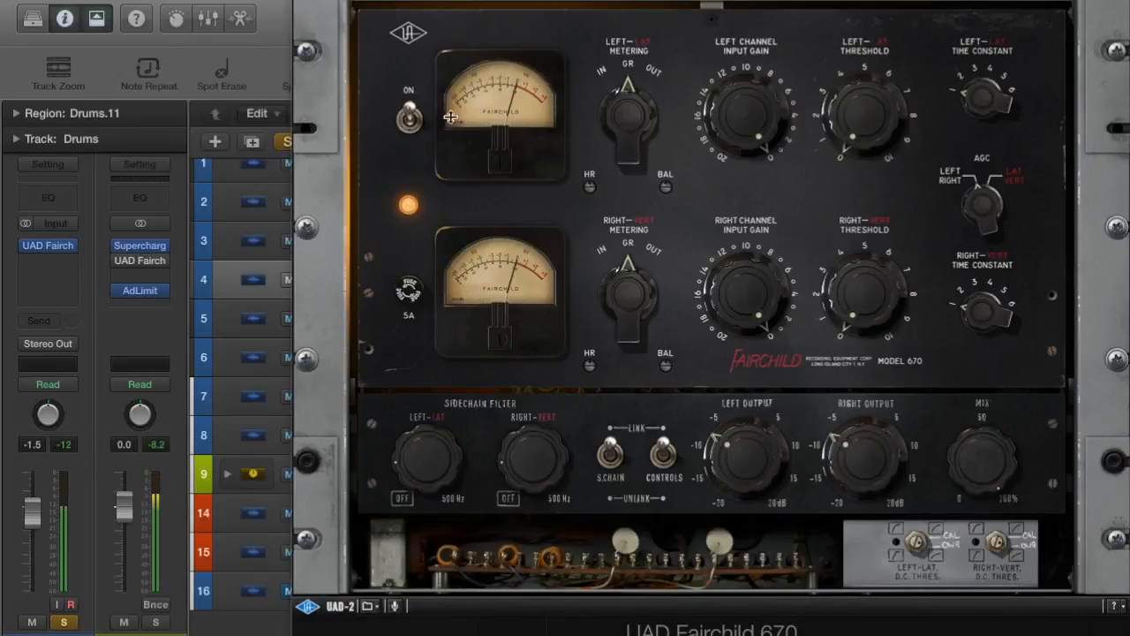
pyautogui.click(411, 165)
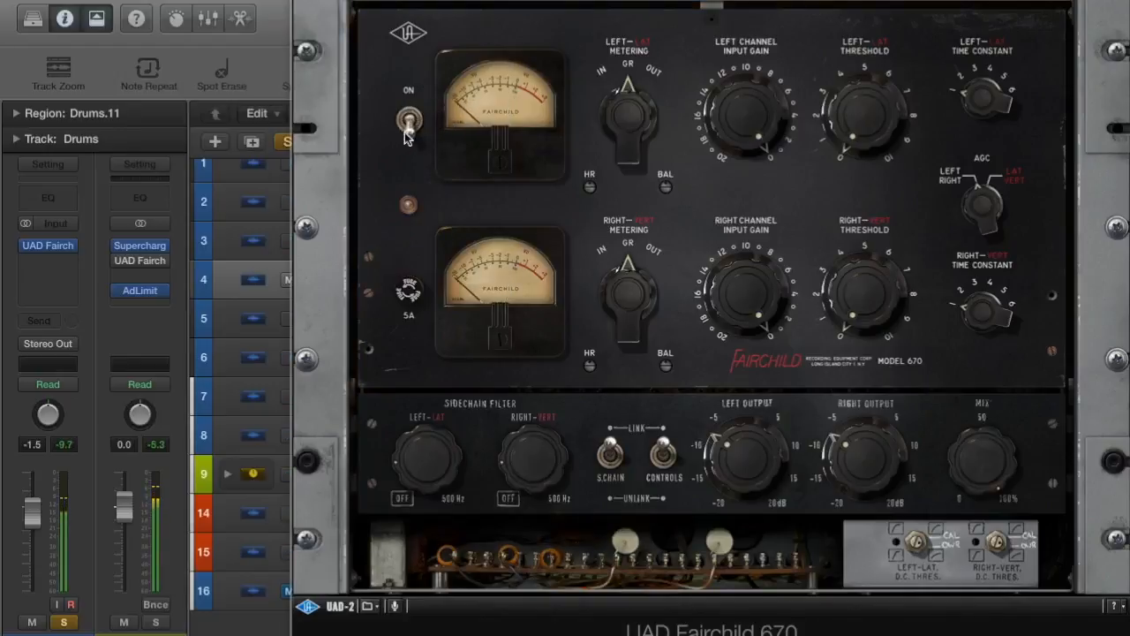
pyautogui.click(68, 445)
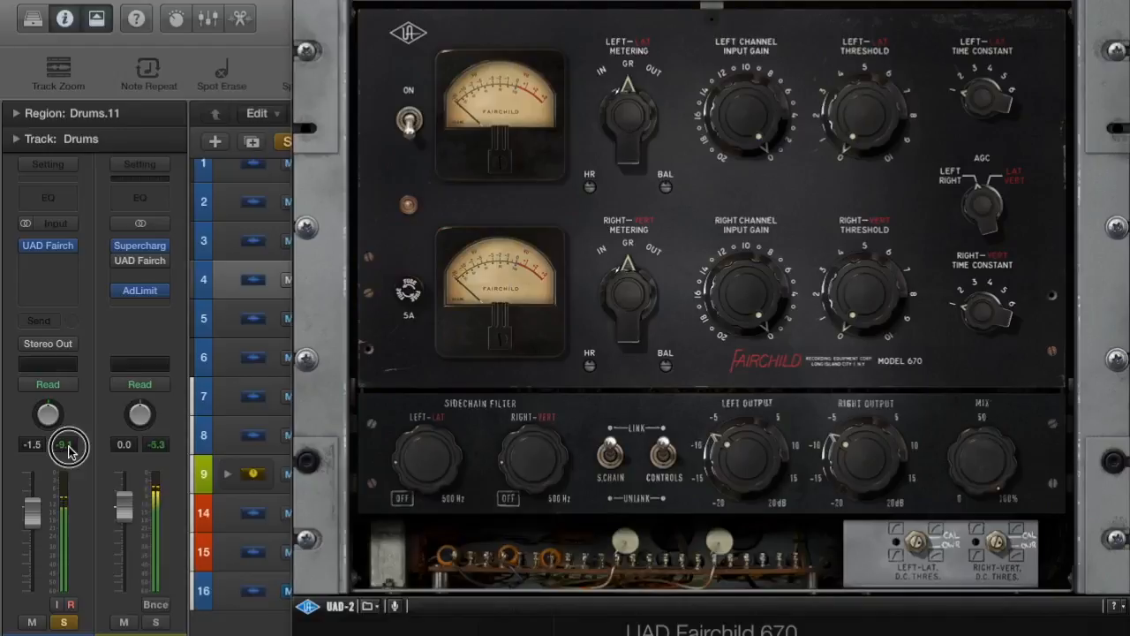
# Step: Compare the soloed drums at matched level by switching the Fairchild 670 on, off and back on
pyautogui.click(411, 122)
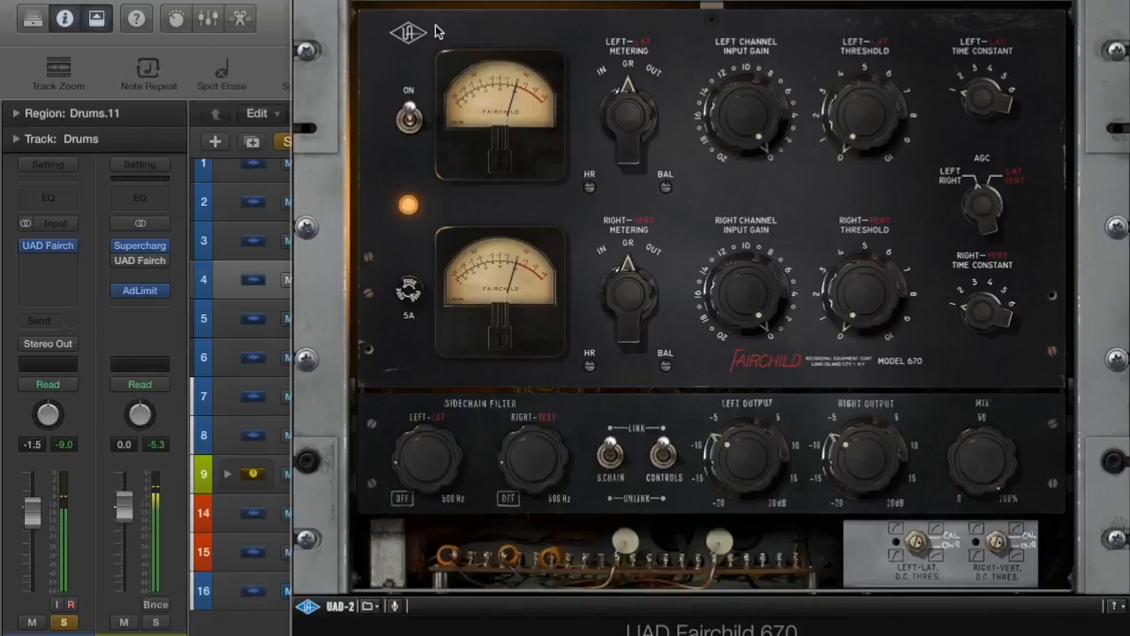
pyautogui.click(409, 120)
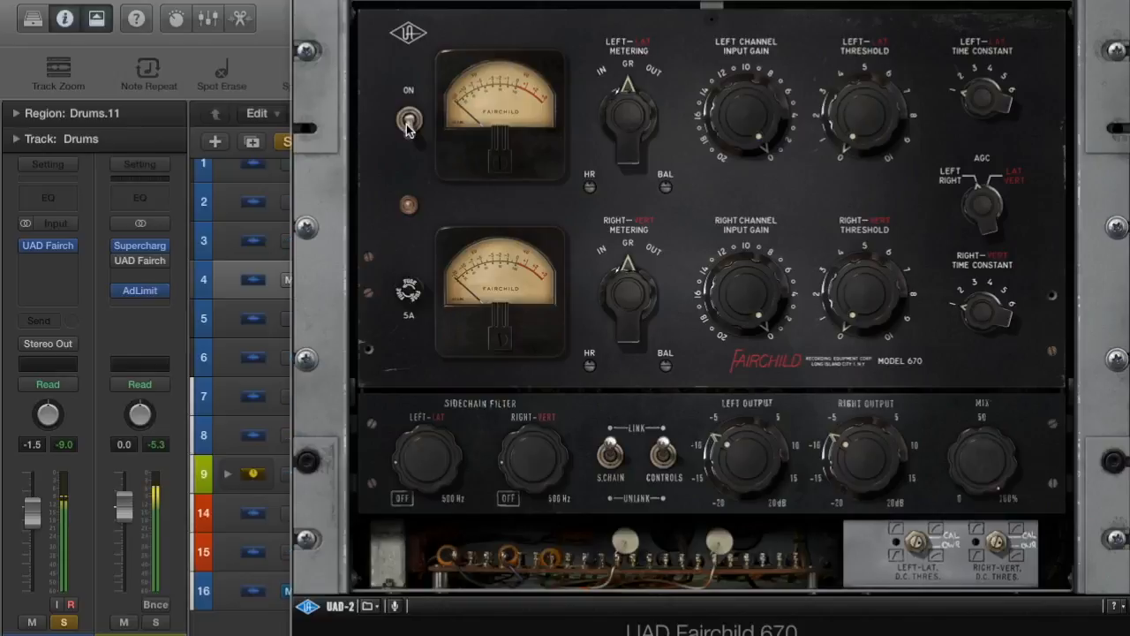
pyautogui.click(408, 124)
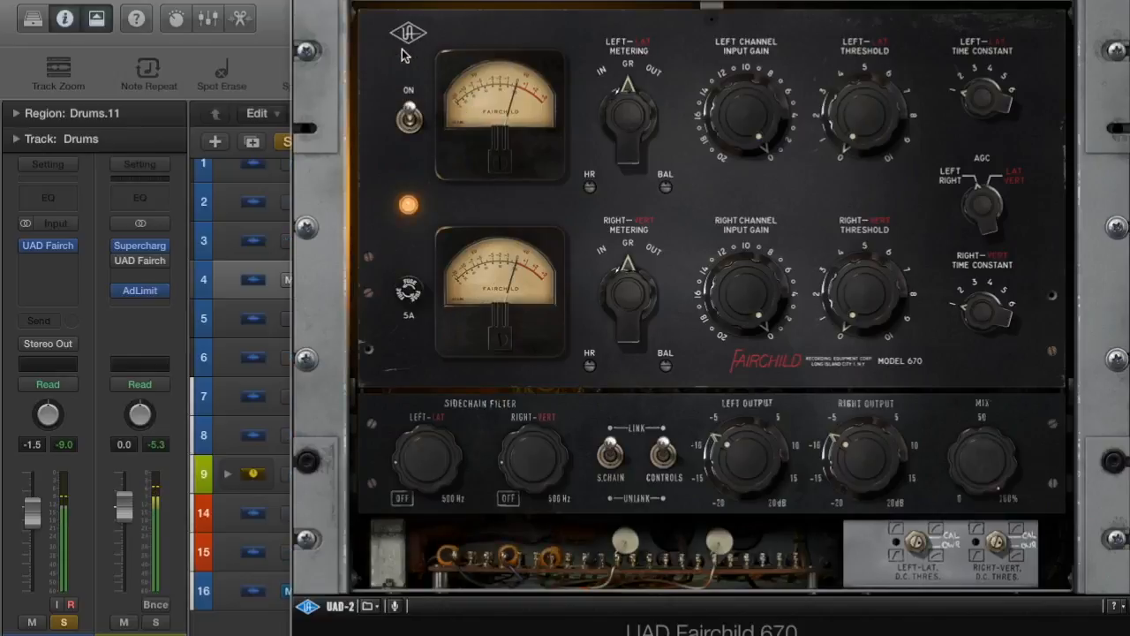
pyautogui.click(590, 191)
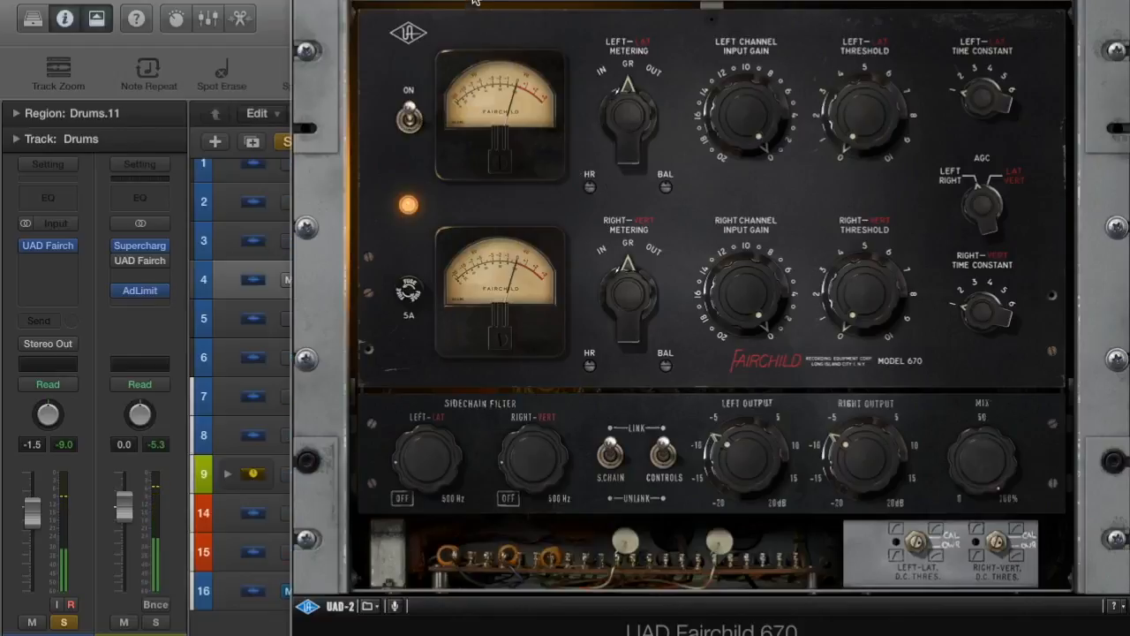
# Step: Move the Fairchild 670 window aside to unmute the Tutorial track, and close the plug-in window
pyautogui.moveTo(473, 3); pyautogui.dragTo(515, 2)
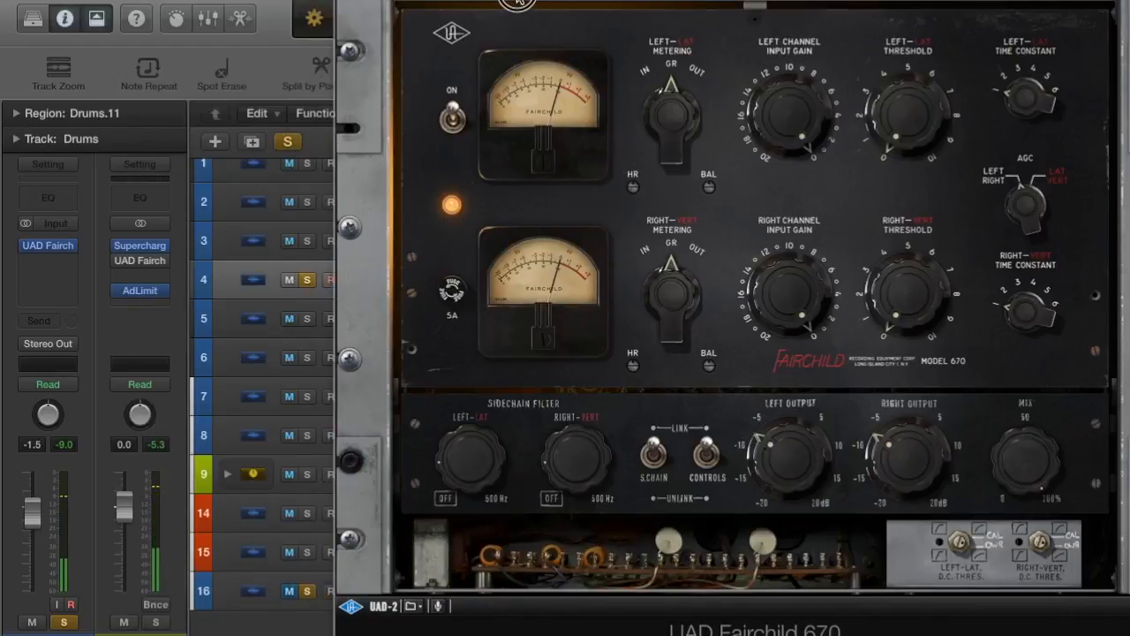
pyautogui.keyDown('alt'); pyautogui.click(291, 592); pyautogui.keyUp('alt')
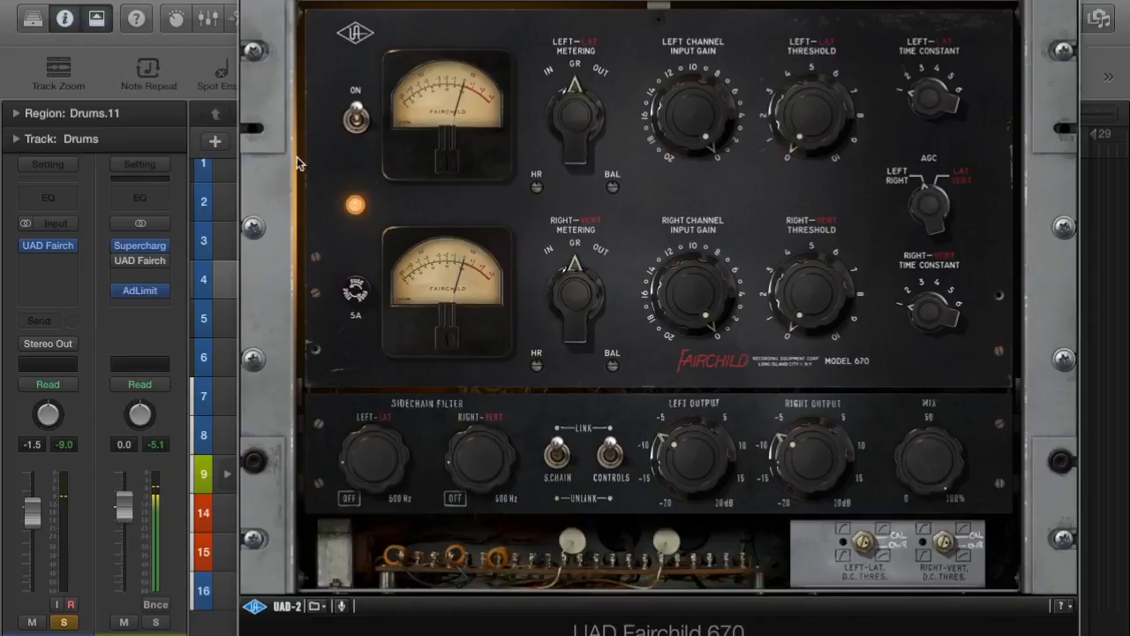
pyautogui.click(248, 1)
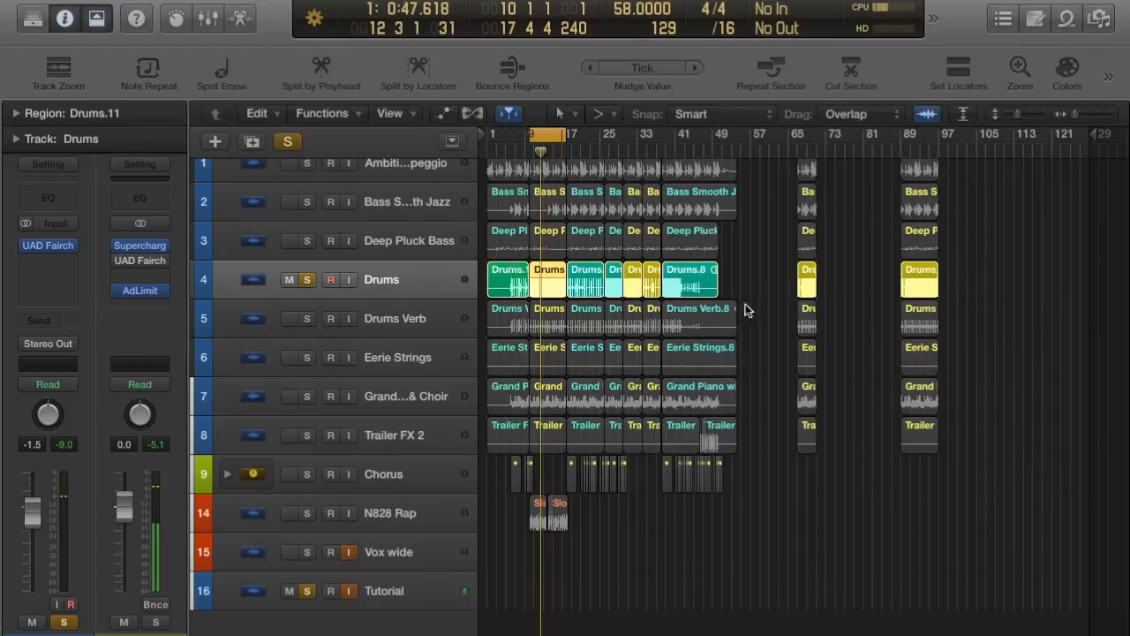
# Step: Solo and select the Bass Smooth Jazz track and view the settings of its UAD Fairchild 660
pyautogui.click(307, 203)
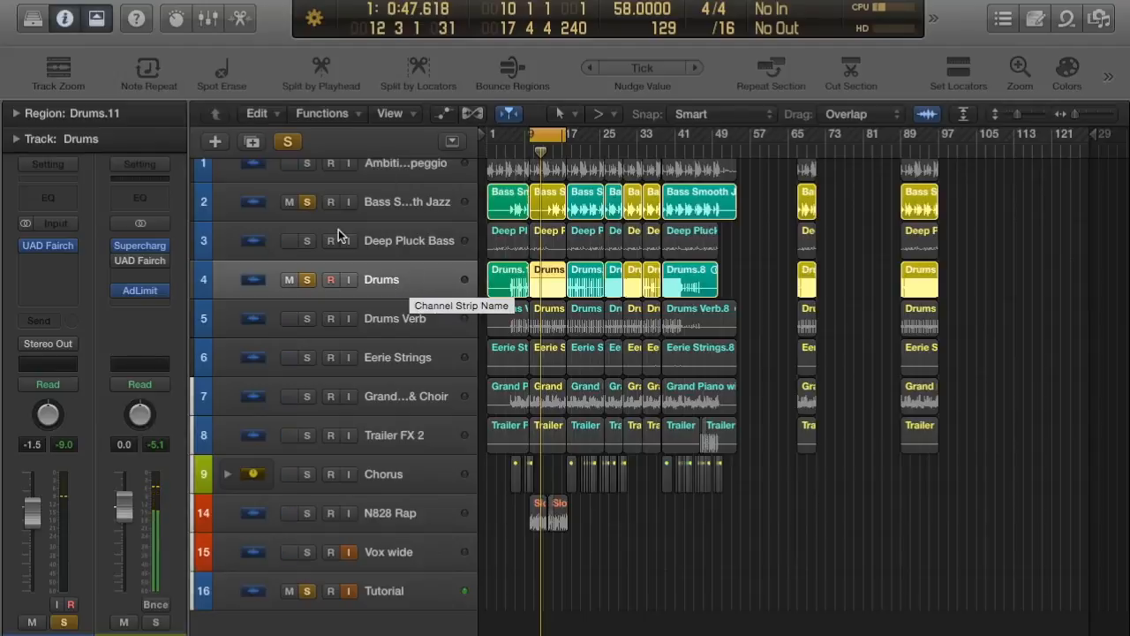
pyautogui.click(389, 204)
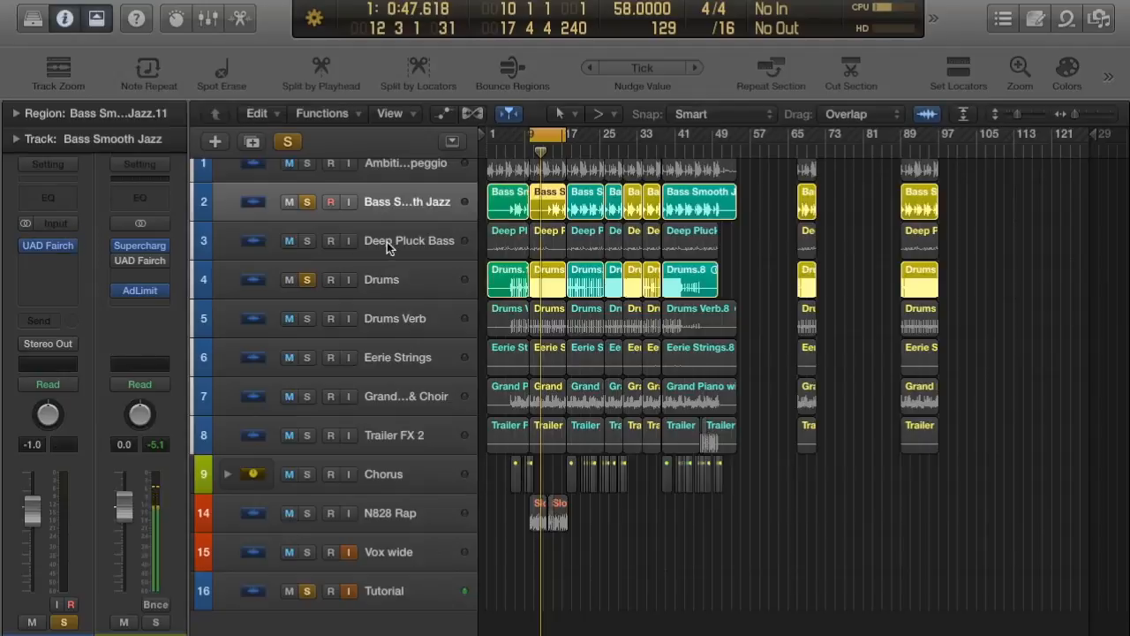
pyautogui.click(51, 249)
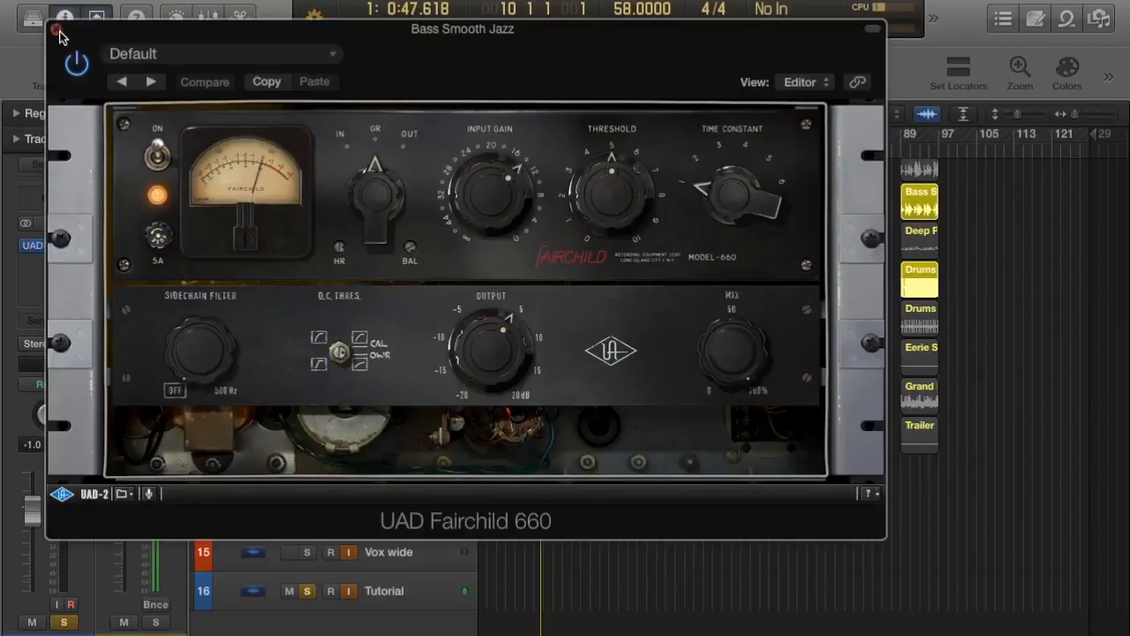
pyautogui.click(57, 31)
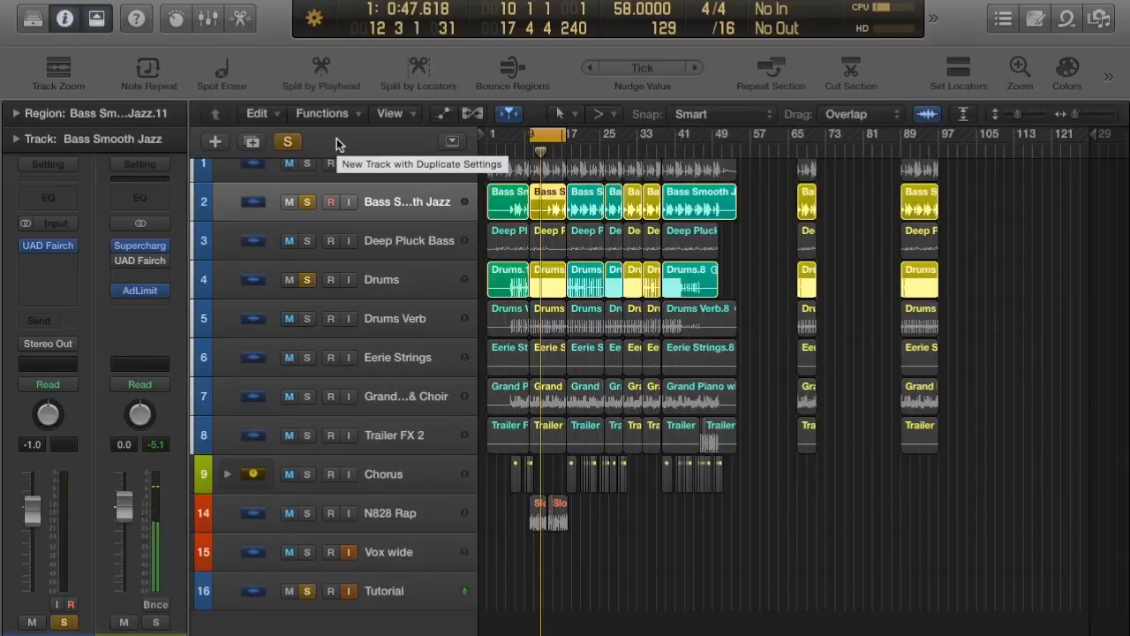
# Step: Select the N828 Rap track to show its plug-in chain, and unsolo the Bass Smooth Jazz and Drums tracks
pyautogui.moveTo(193, 325)
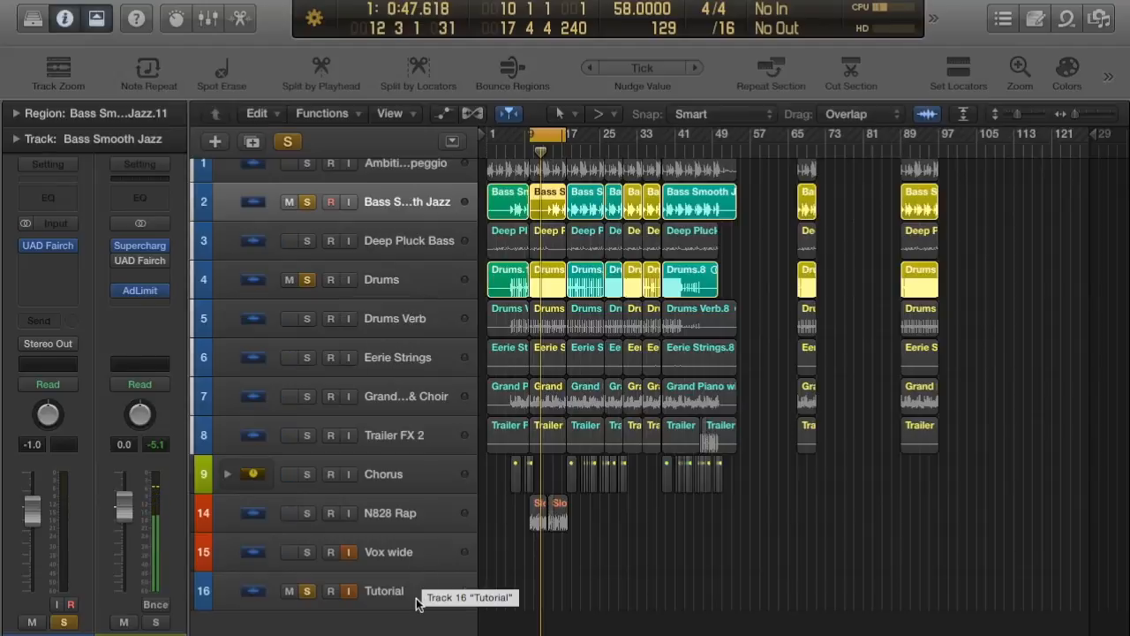
pyautogui.click(387, 510)
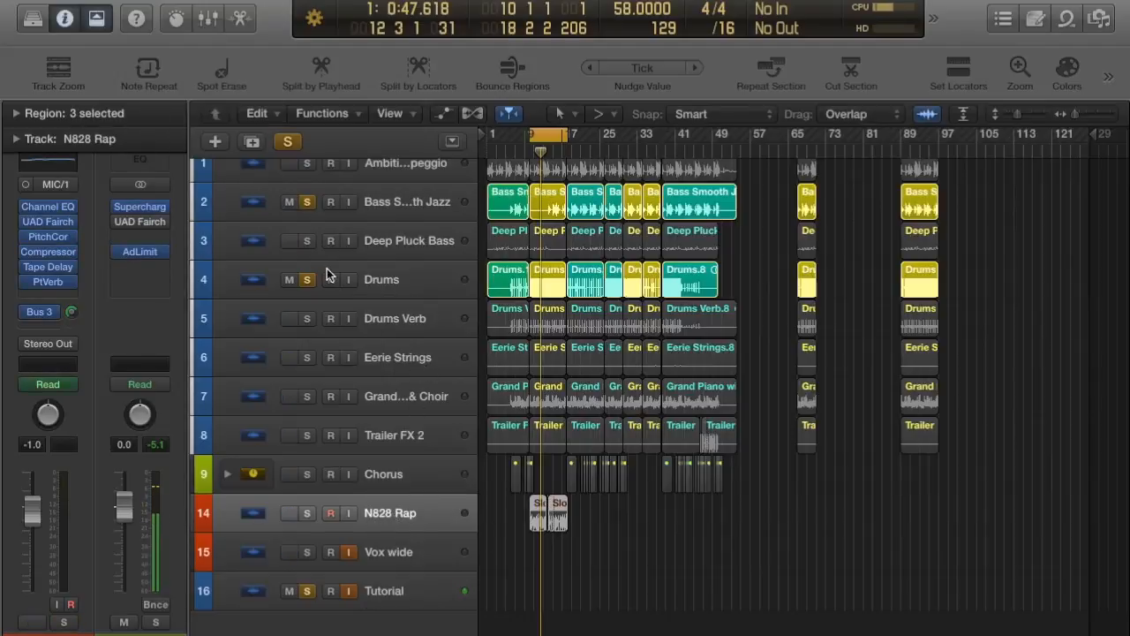
pyautogui.click(306, 202)
pyautogui.click(306, 280)
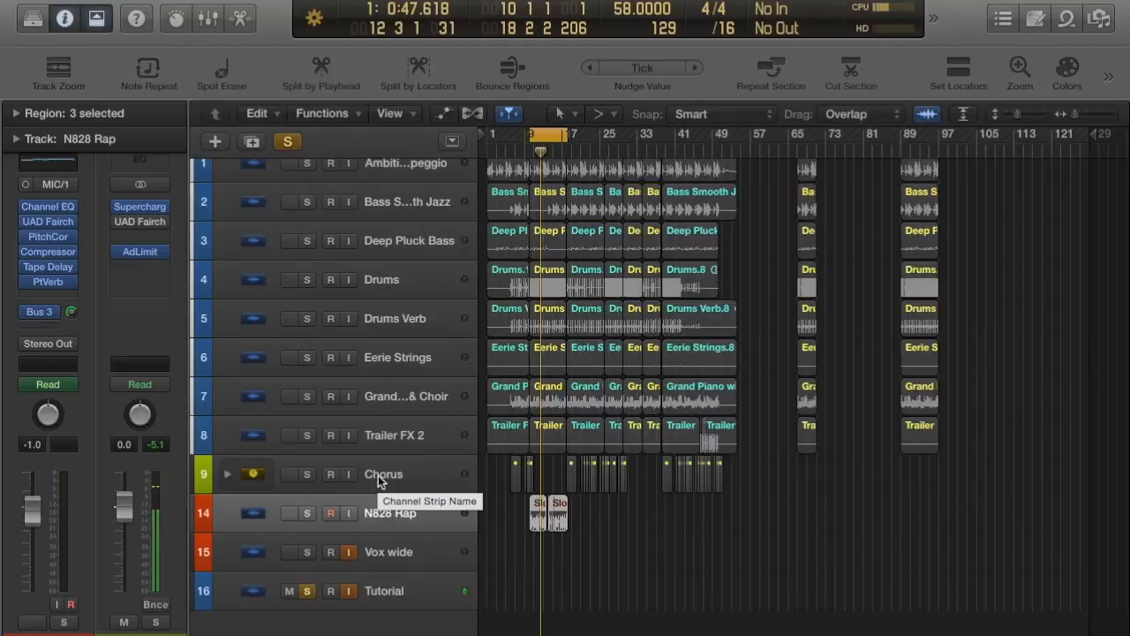
# Step: Set the linked thresholds of the Drums track's Fairchild 670 to about 2 and its linked outputs to 0 dB
pyautogui.scroll(1, 387, 399)
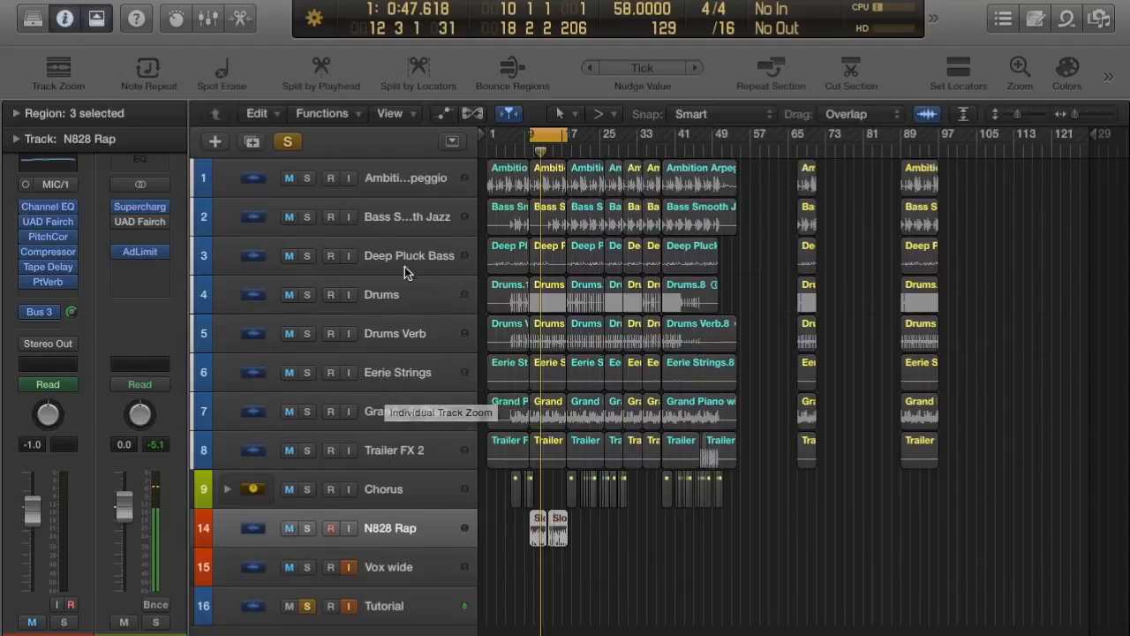
pyautogui.click(402, 294)
pyautogui.click(48, 246)
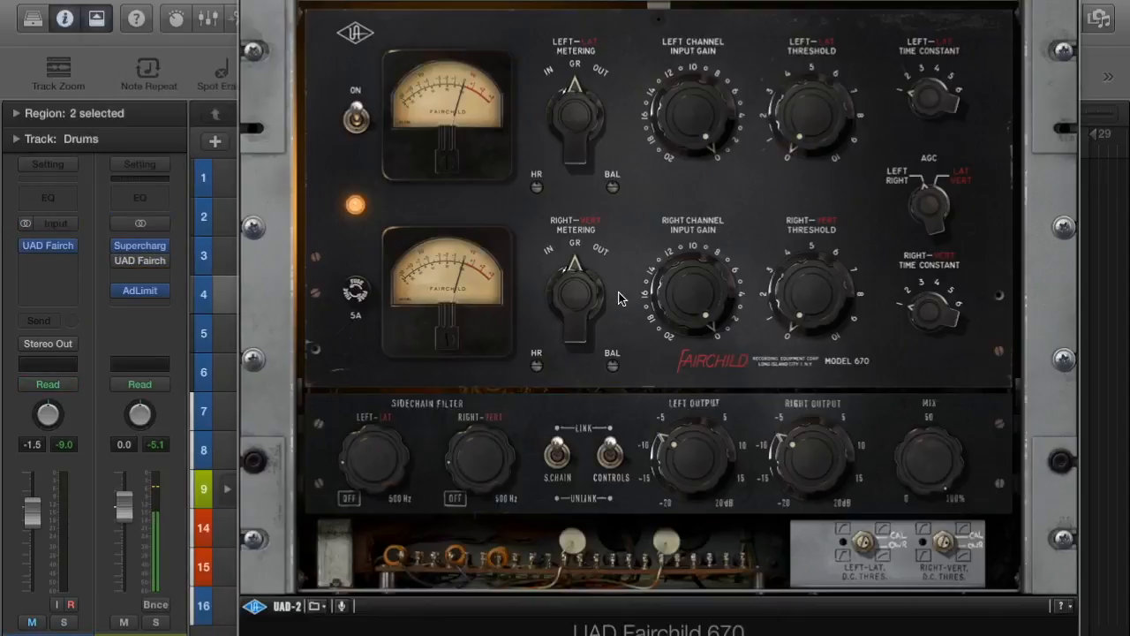
pyautogui.moveTo(799, 111); pyautogui.dragTo(767, 62)
pyautogui.moveTo(698, 448); pyautogui.dragTo(686, 416)
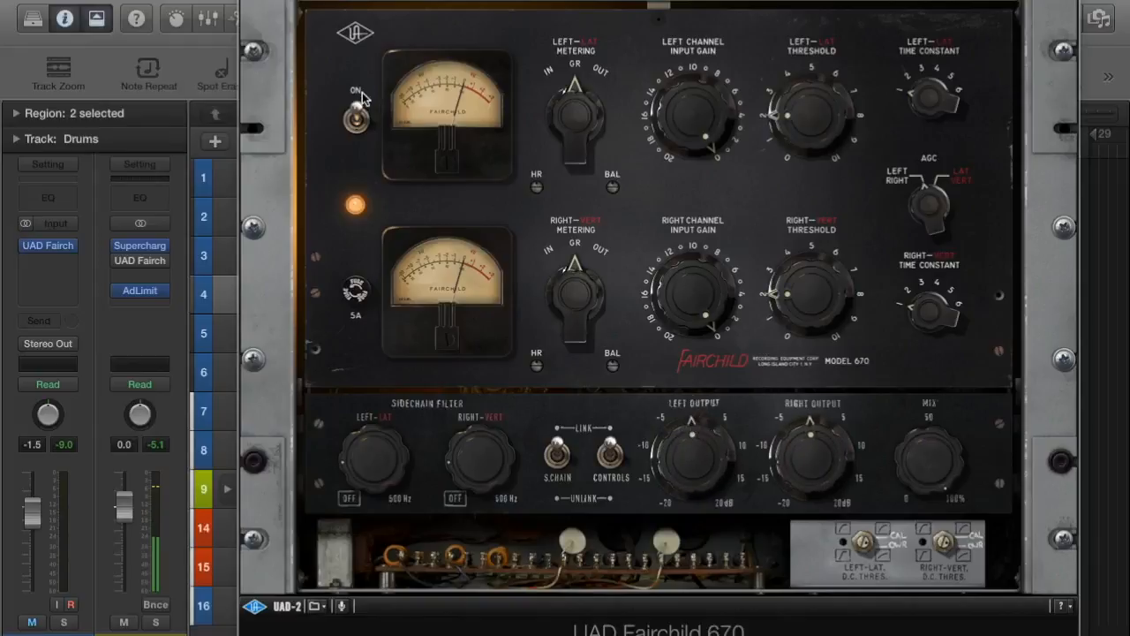
pyautogui.click(249, 3)
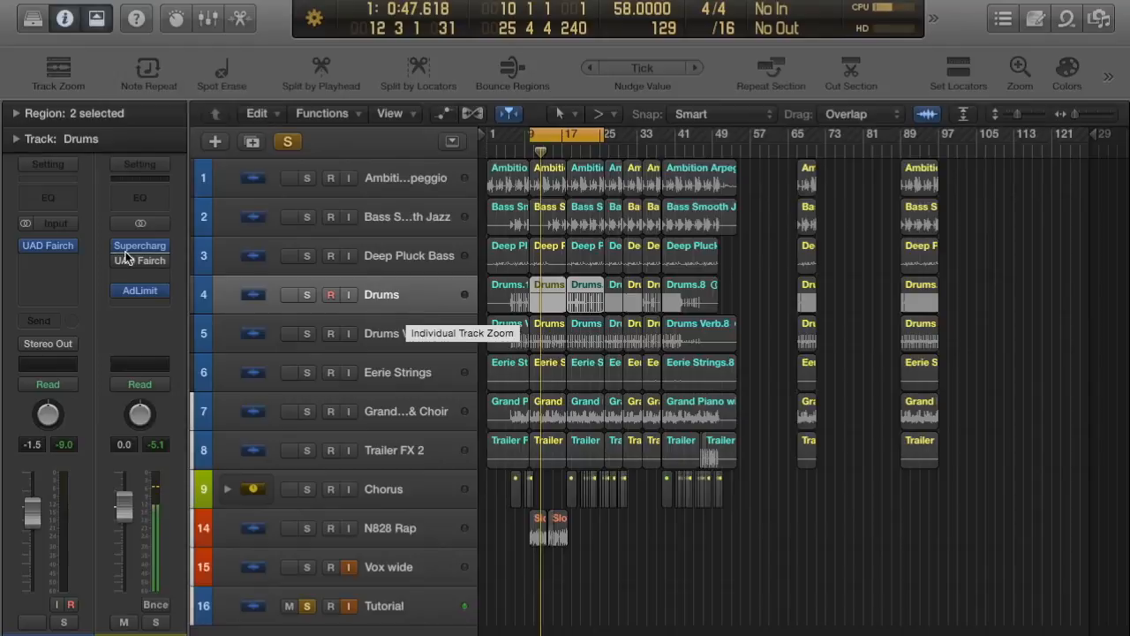
# Step: Enable the bypassed UAD Fairchild 670 on the Stereo Out channel and review its settings
pyautogui.moveTo(129, 264)
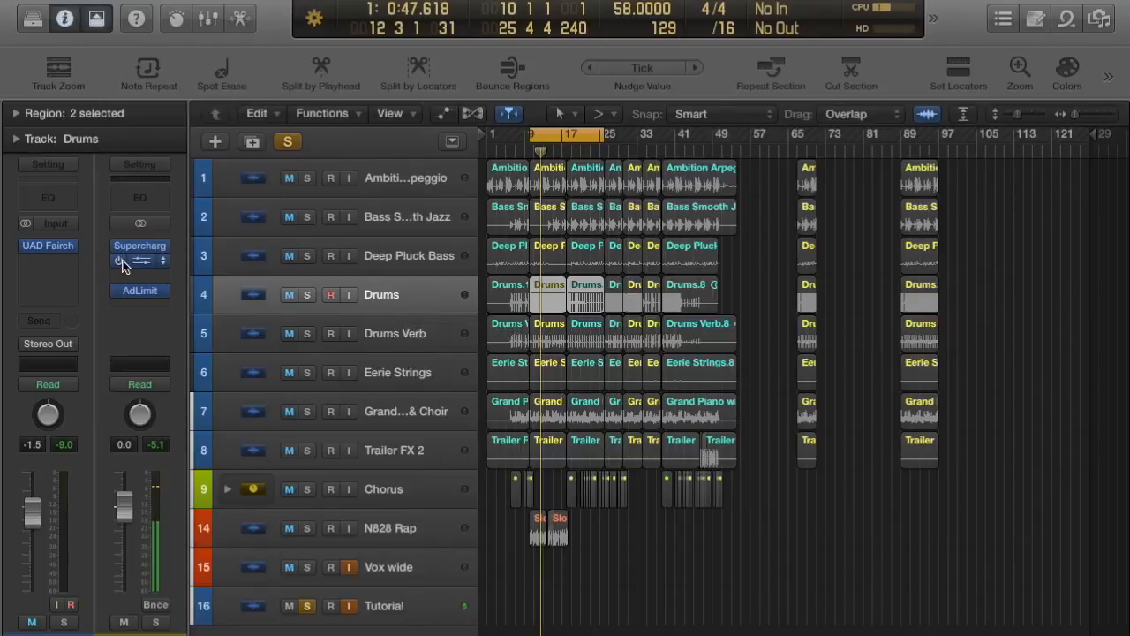
pyautogui.click(141, 260)
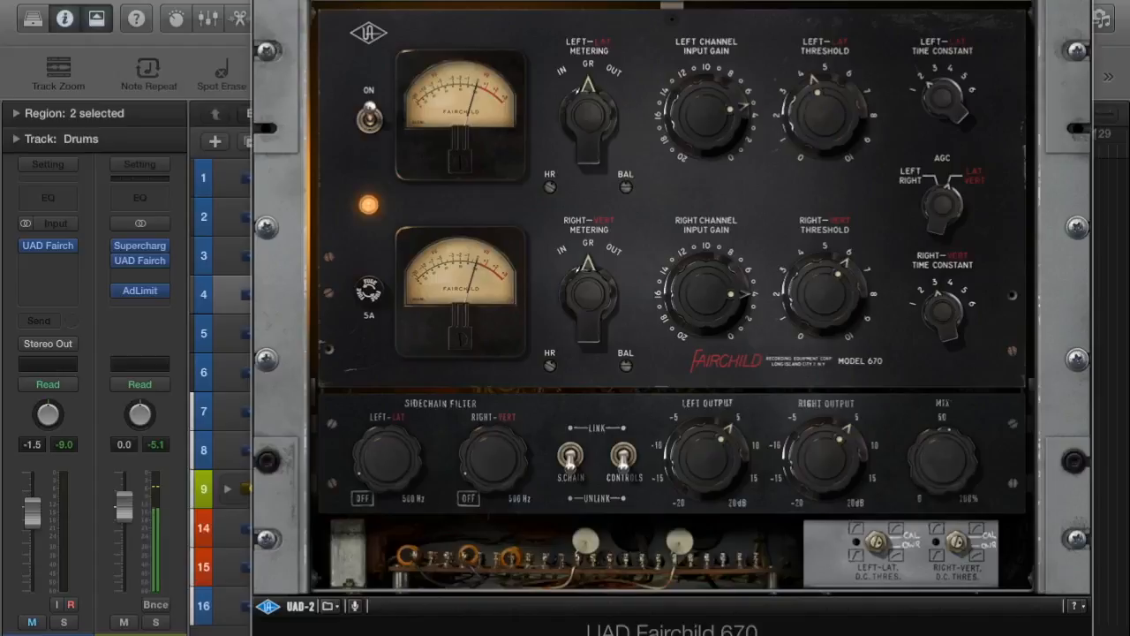
pyautogui.click(263, 1)
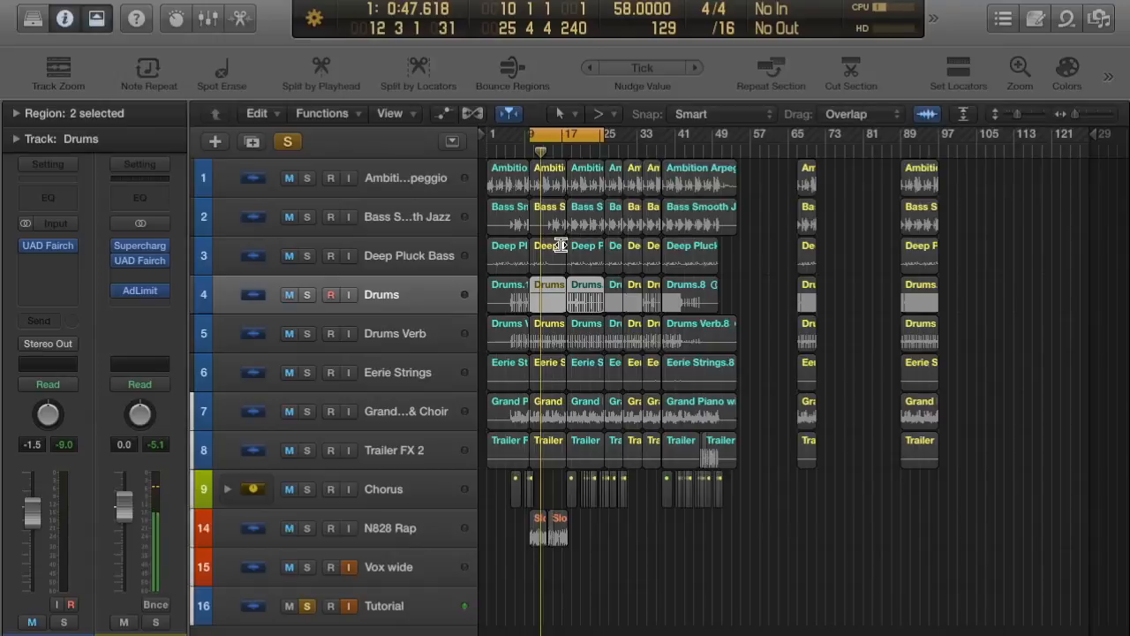
pyautogui.moveTo(142, 264)
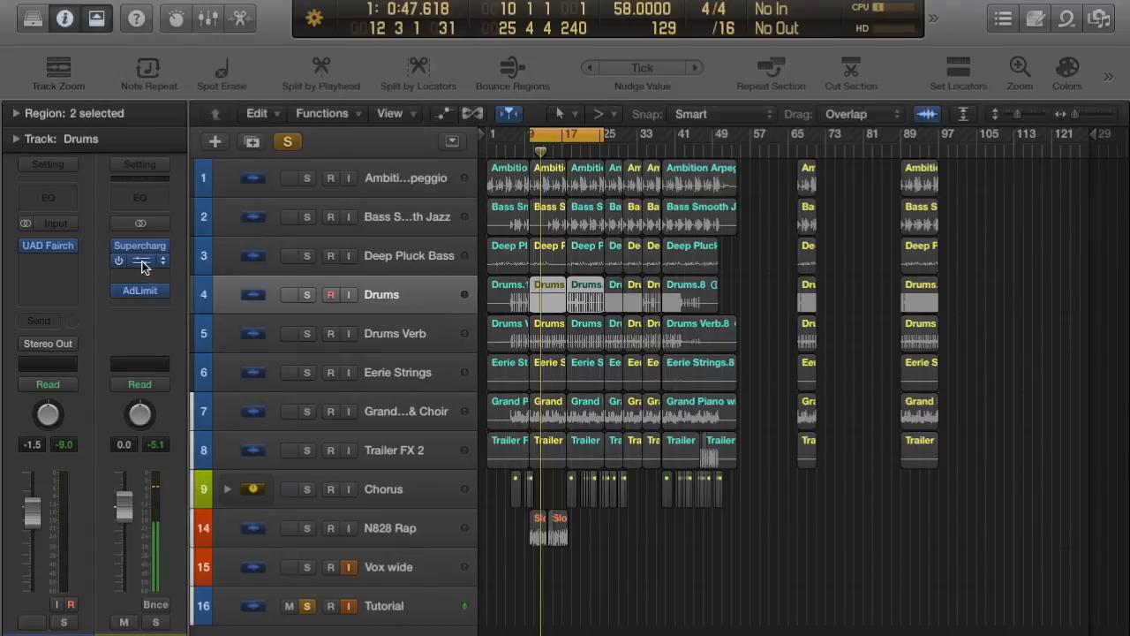
pyautogui.click(143, 263)
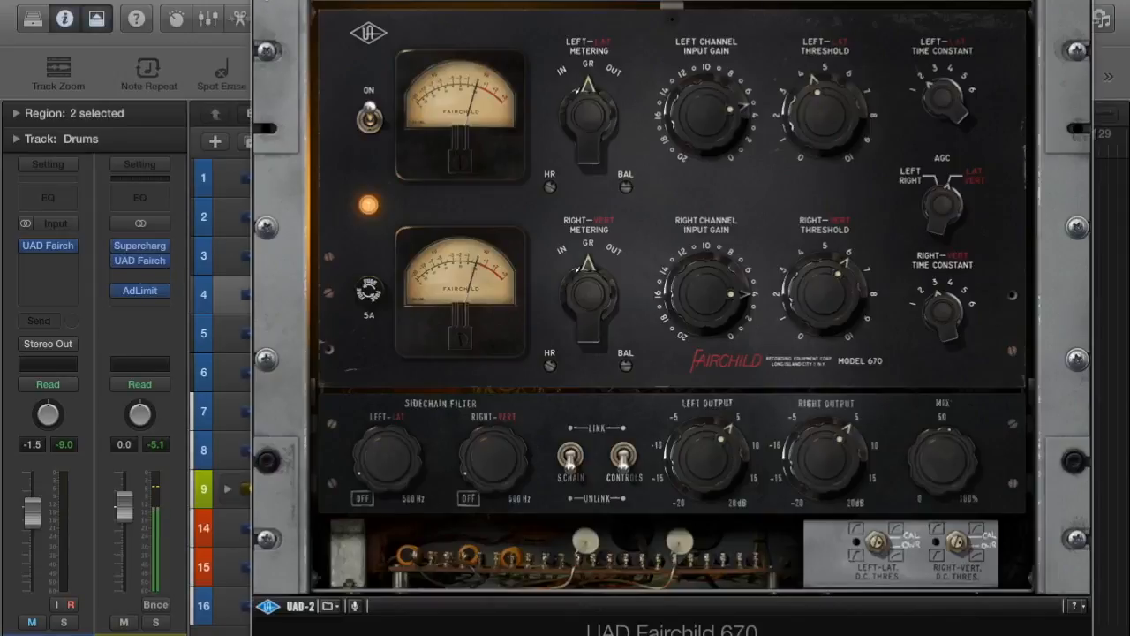
pyautogui.click(262, 2)
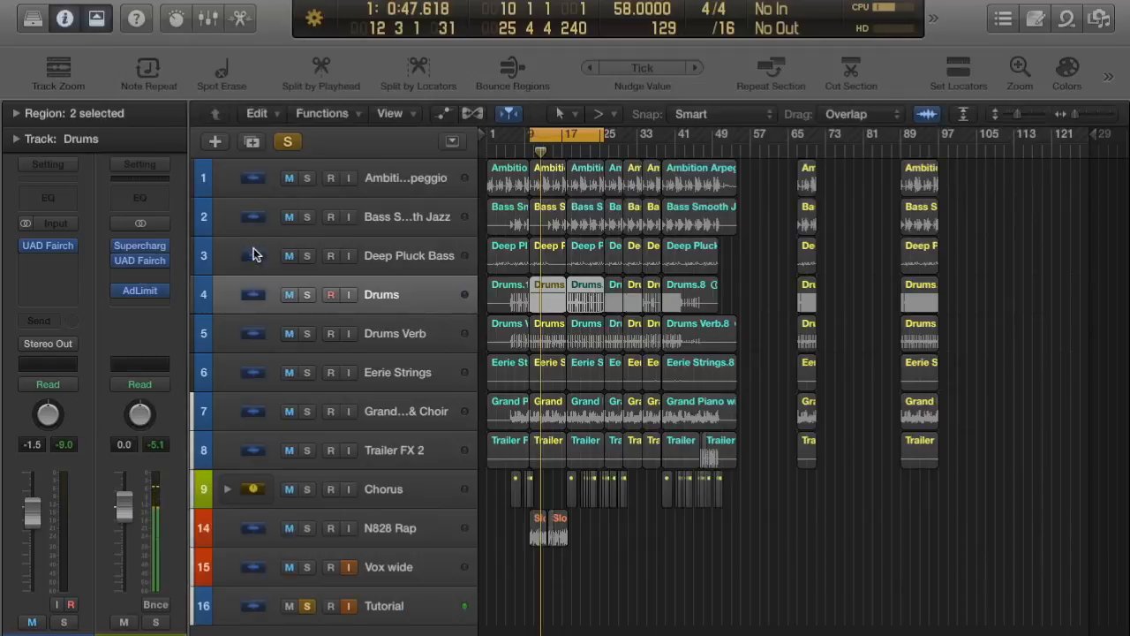
# Step: Open Supercharger GT on the Stereo Out channel, move its window clear of the channel strips and examine its settings
pyautogui.click(143, 254)
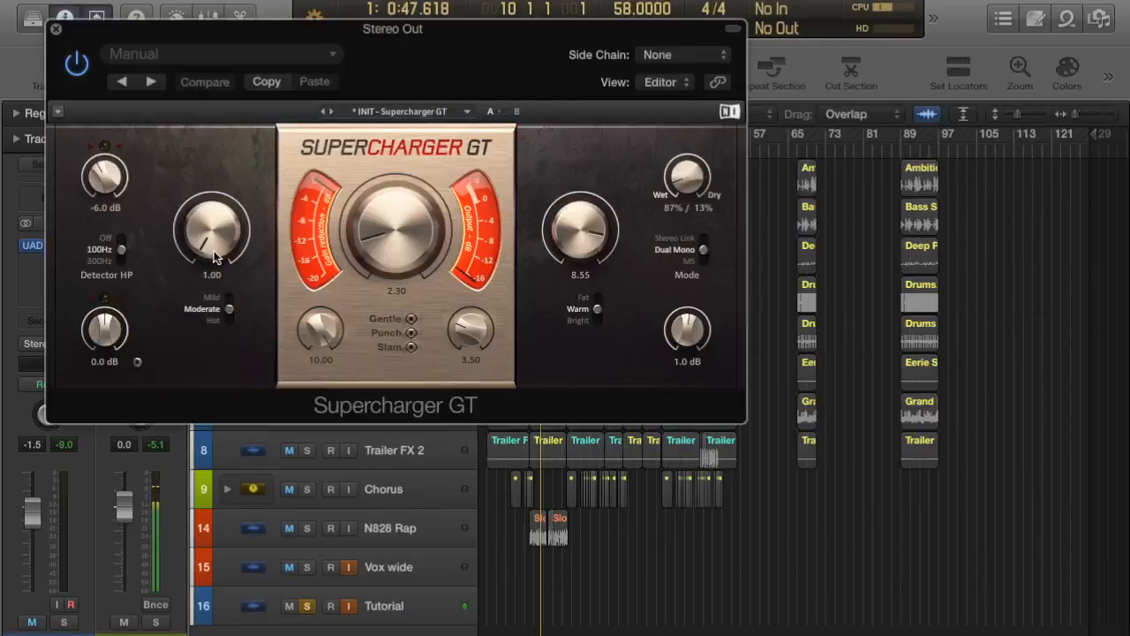
pyautogui.click(733, 28)
pyautogui.moveTo(494, 34); pyautogui.dragTo(676, 7)
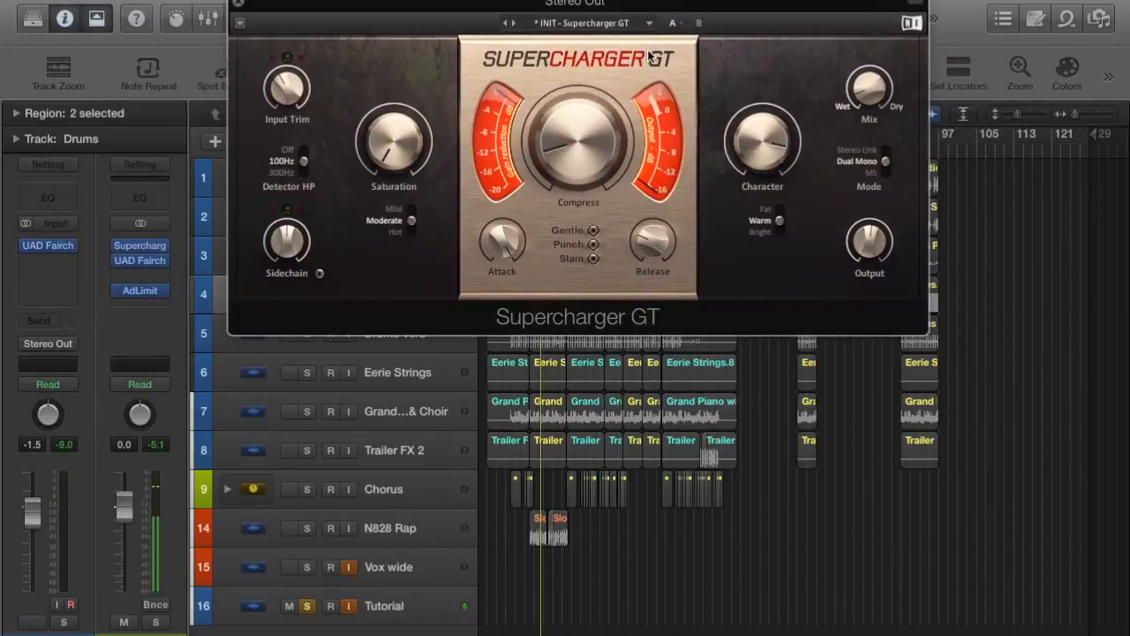
pyautogui.moveTo(155, 266)
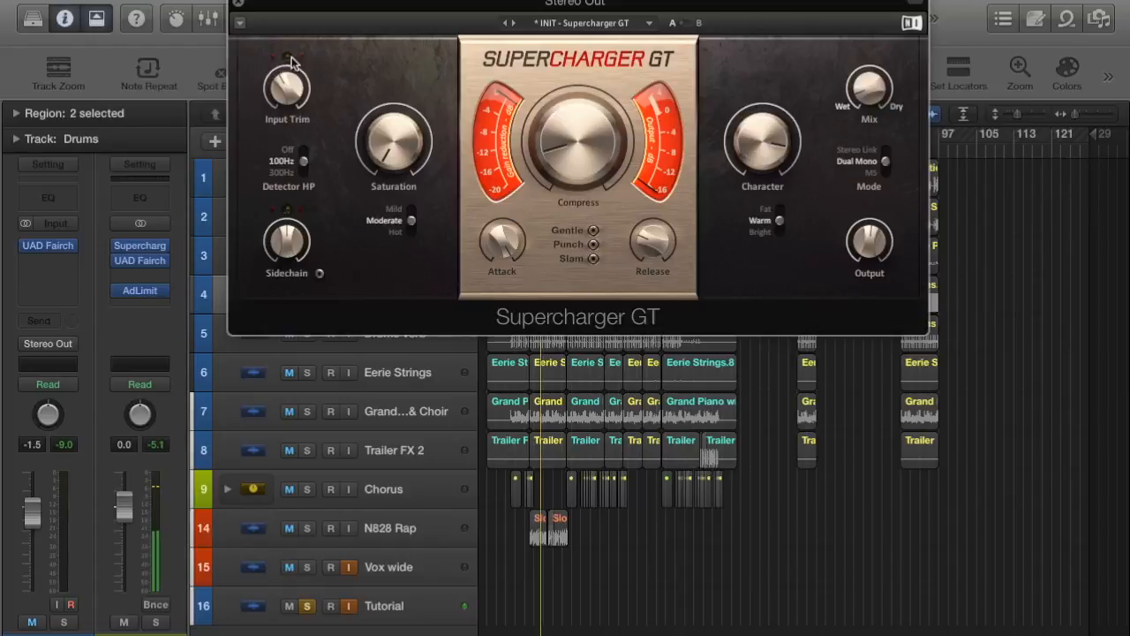
pyautogui.click(237, 4)
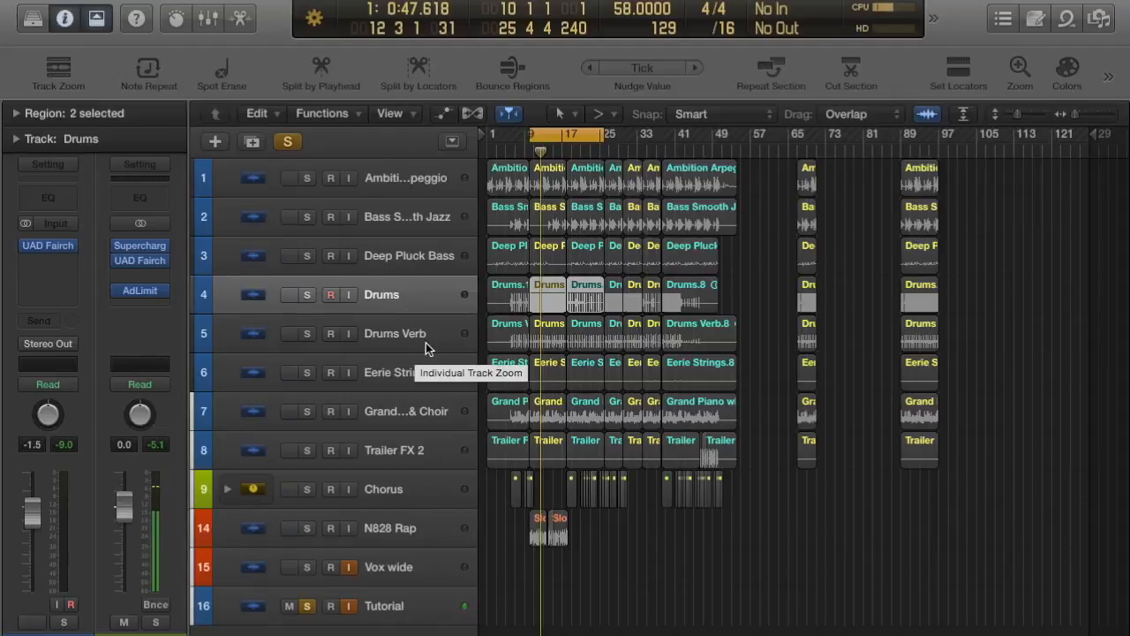
# Step: Mute and unsolo the Tutorial track, and bypass Supercharger GT and the Fairchild 670 on the Stereo Out channel during full-mix playback
pyautogui.click(293, 608)
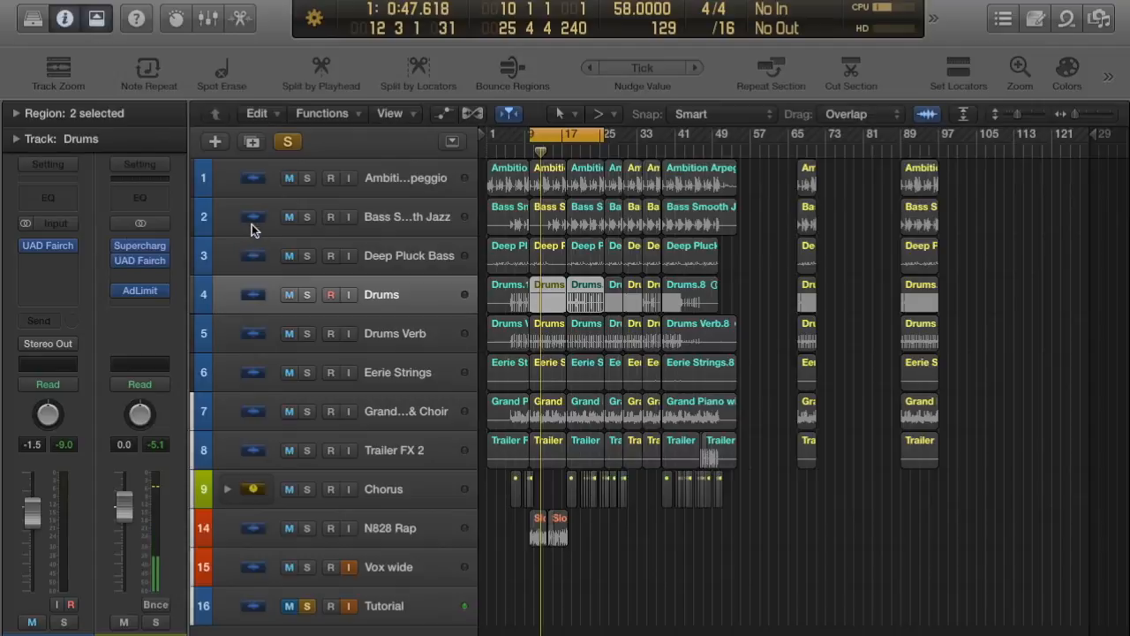
pyautogui.click(307, 606)
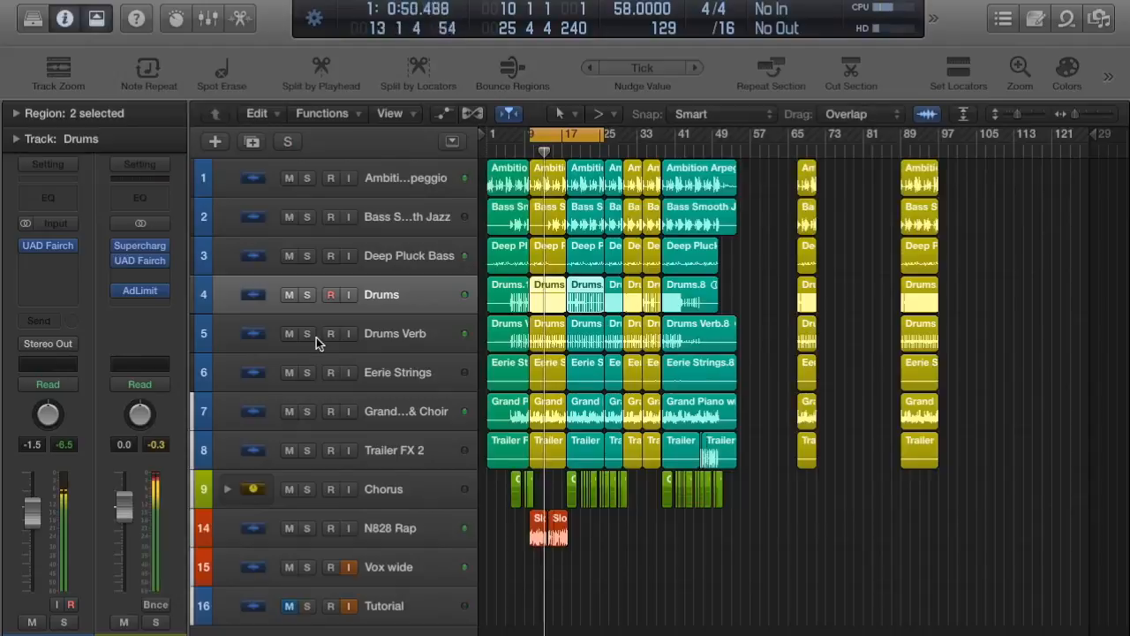
pyautogui.click(118, 246)
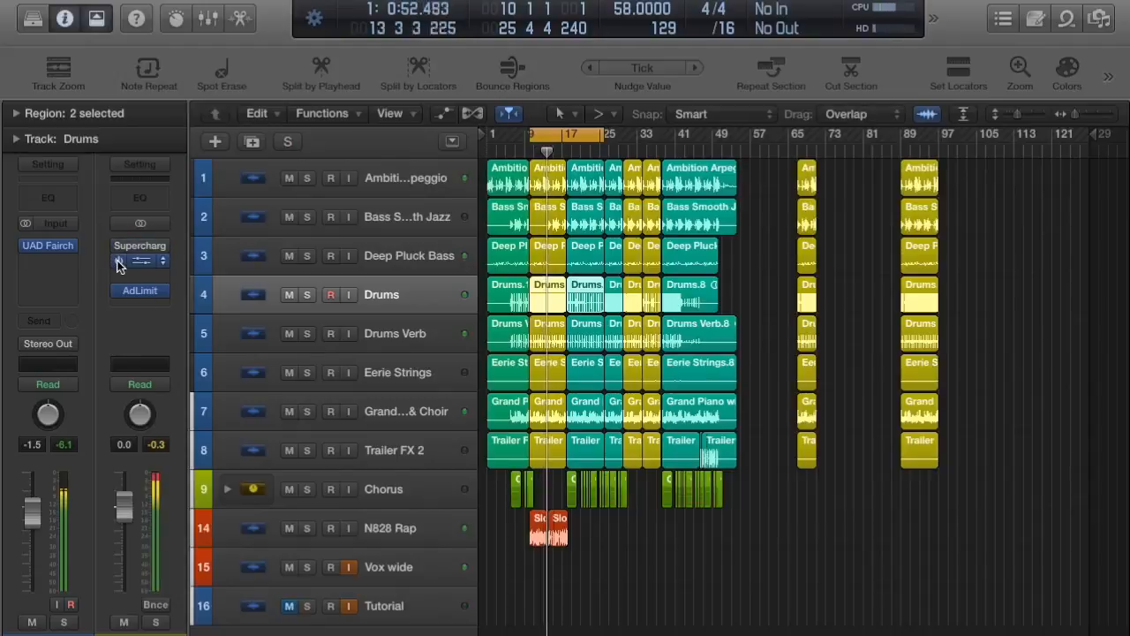
pyautogui.click(119, 263)
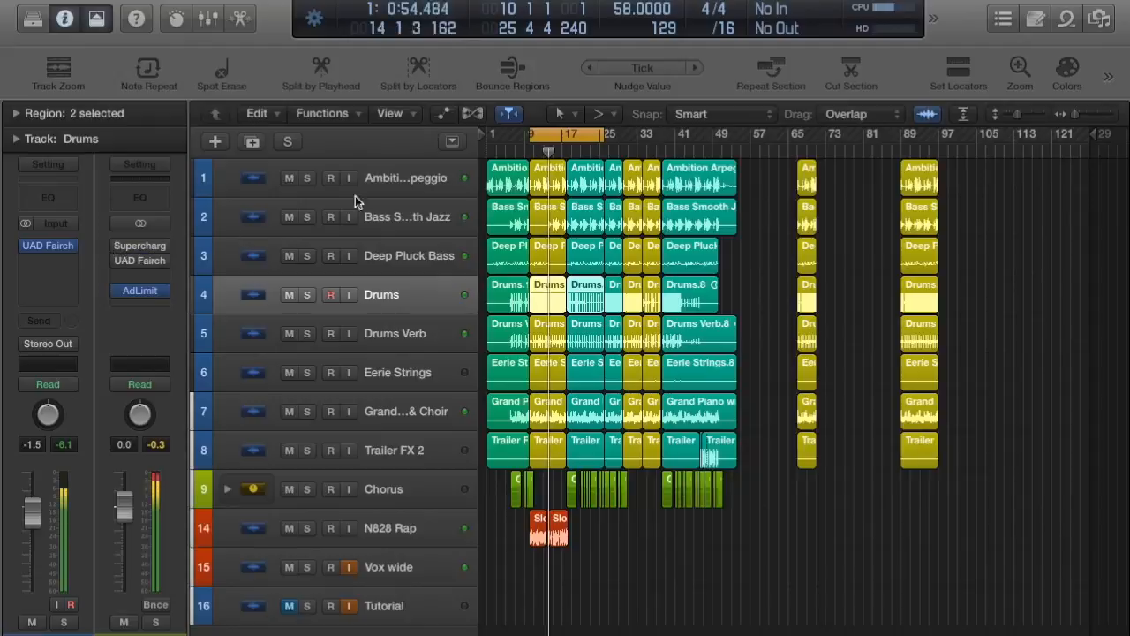
# Step: Loop the regions from bar 10 to bar 18, and compare the mix with the Stereo Out Fairchild 670 enabled and powered off
pyautogui.moveTo(566, 573); pyautogui.dragTo(540, 178)
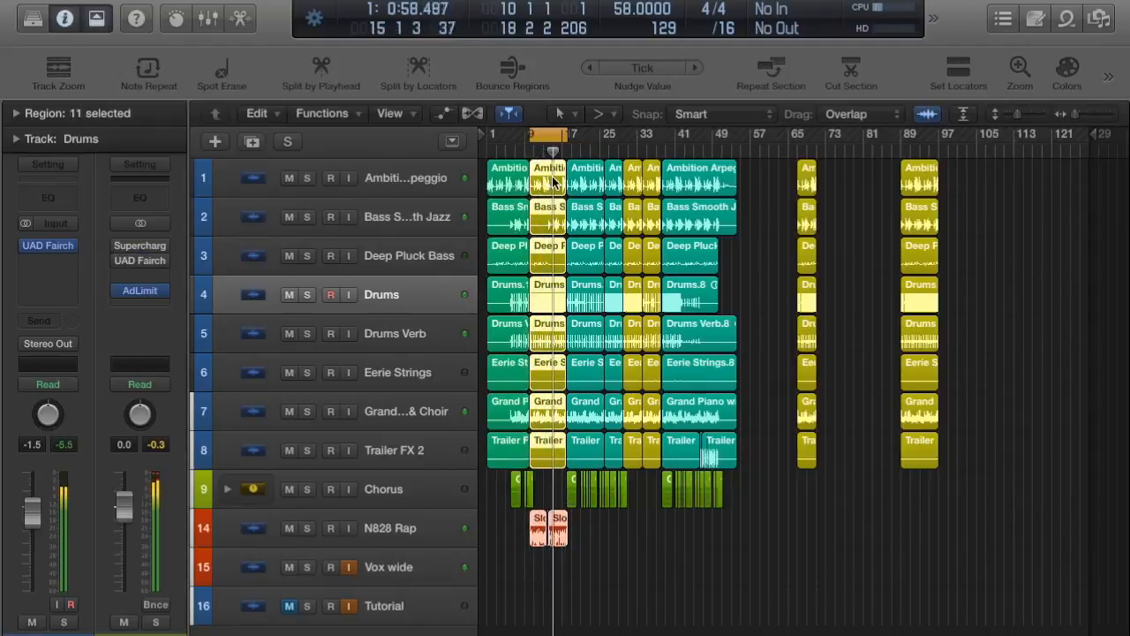
pyautogui.click(119, 262)
pyautogui.click(141, 261)
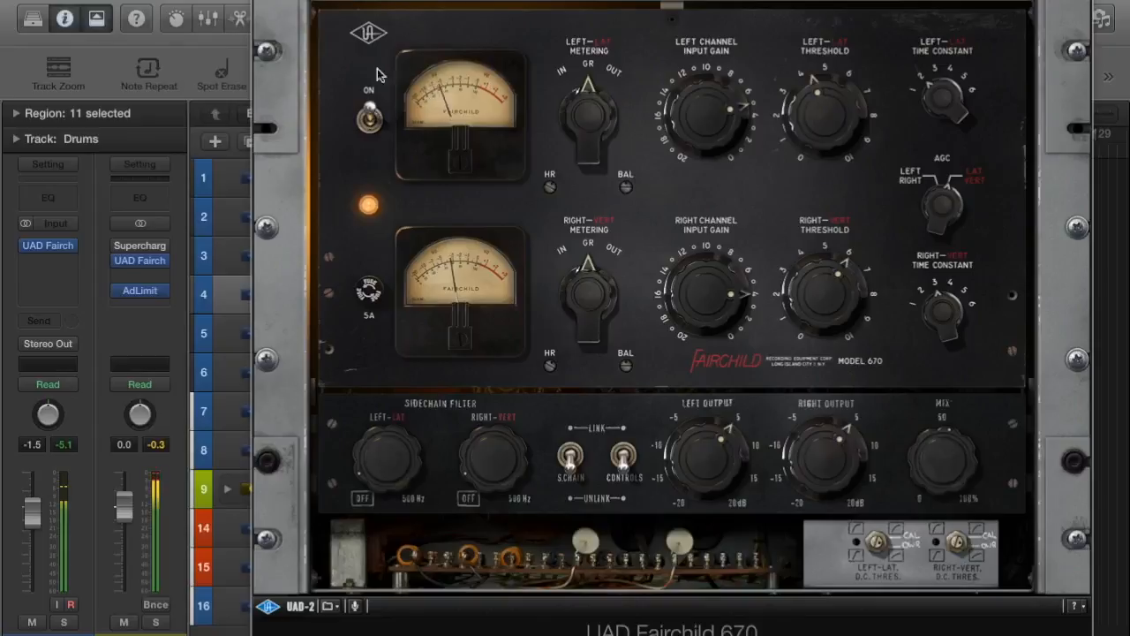
pyautogui.click(370, 122)
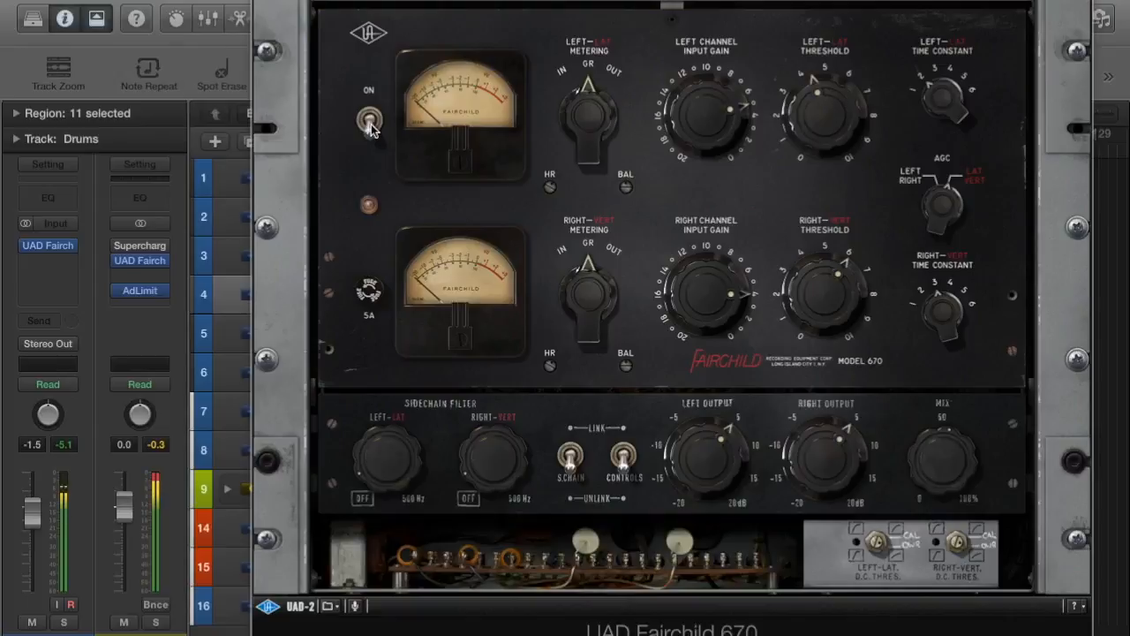
pyautogui.click(370, 122)
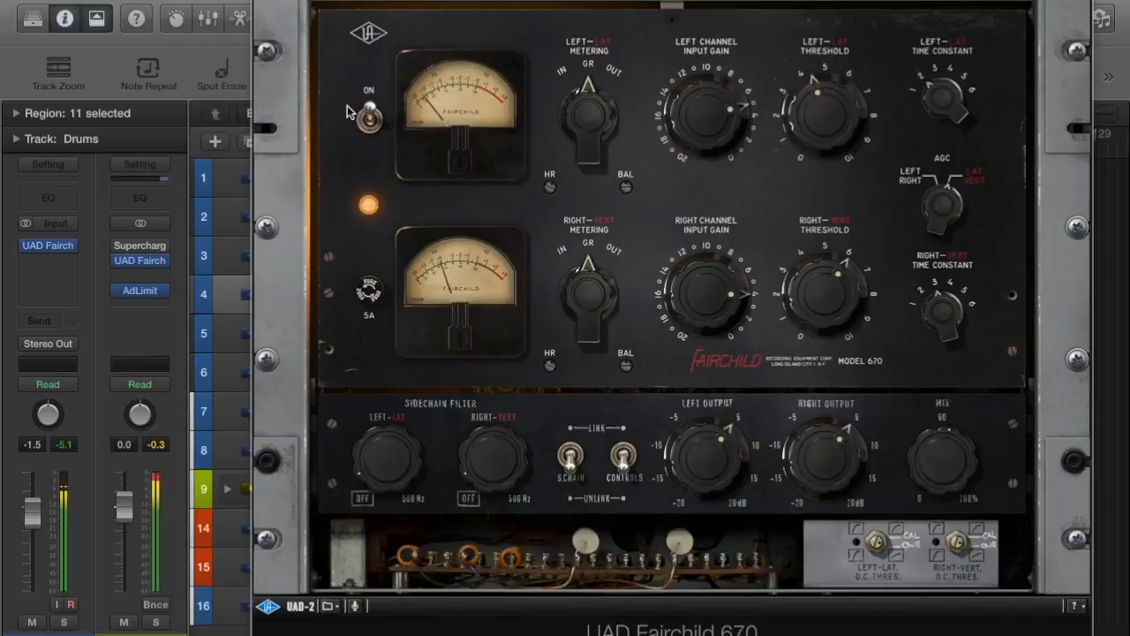
# Step: Fine-tune the Stereo Out Fairchild 670's left threshold to about 4.5, compare the unit off and on, and close its window
pyautogui.moveTo(822, 118); pyautogui.dragTo(813, 108)
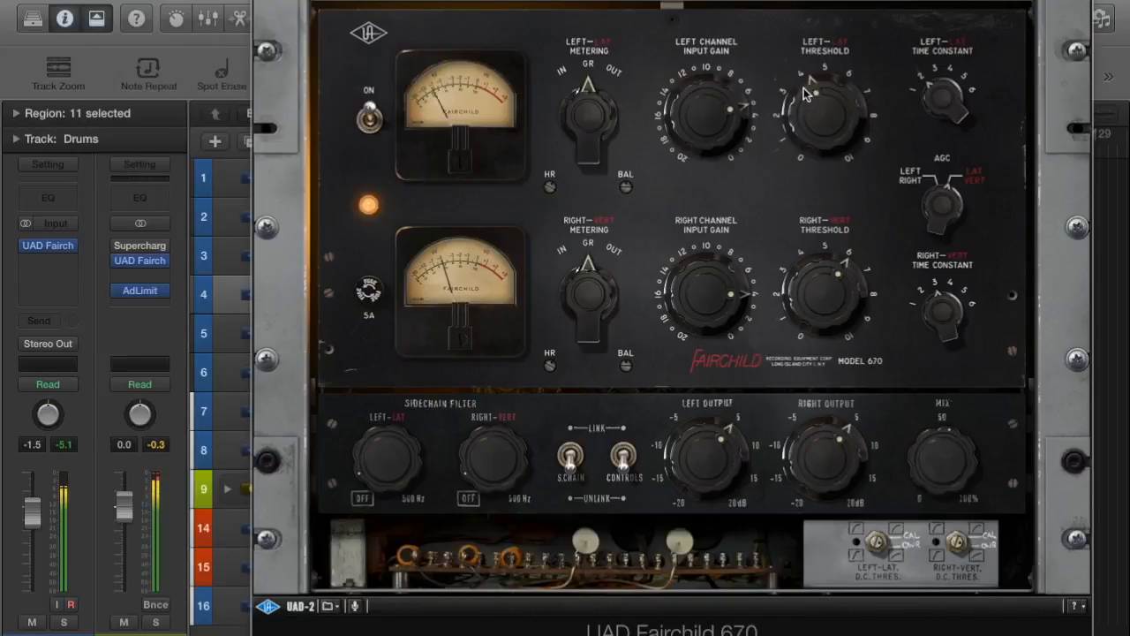
pyautogui.click(368, 118)
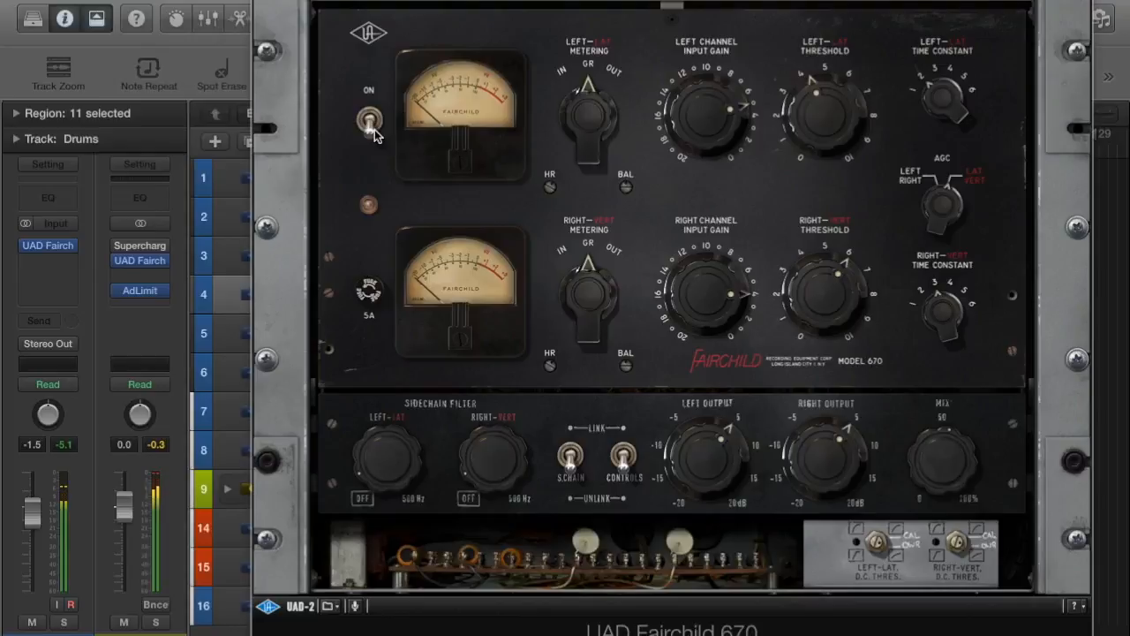
pyautogui.click(370, 123)
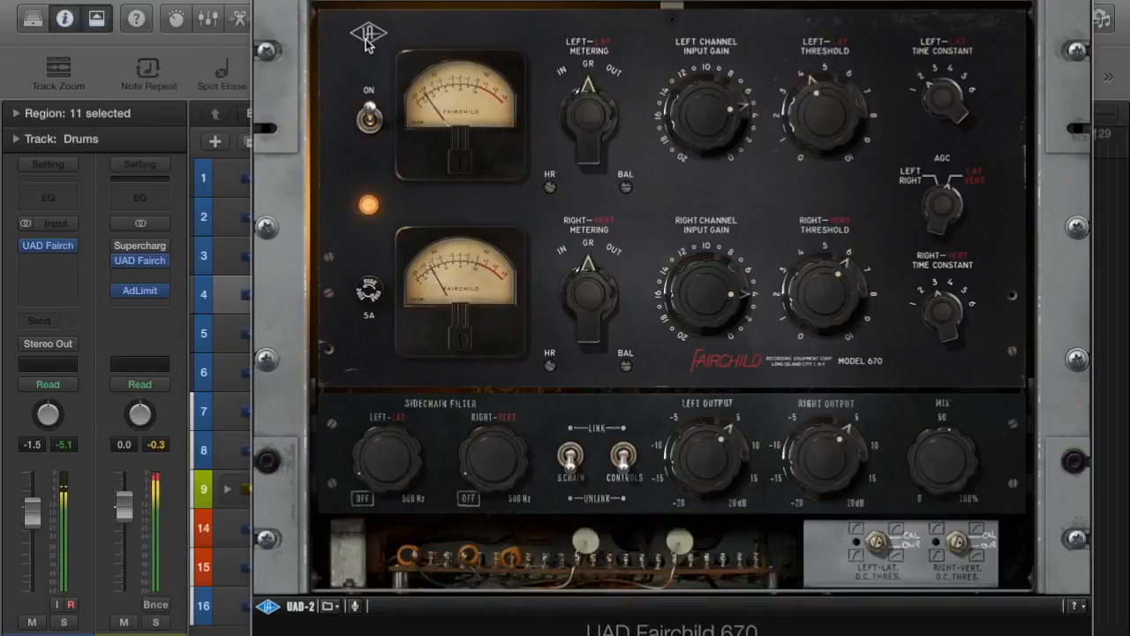
pyautogui.click(263, 2)
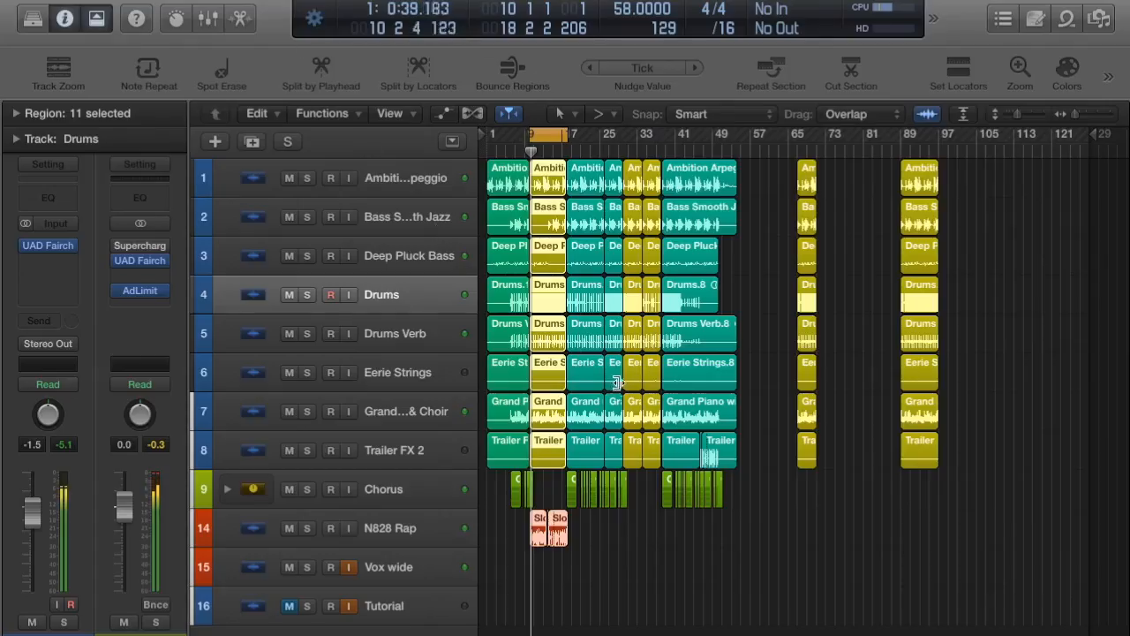
# Step: Extend the loop to cover the arrangement from bar 10 to bar 34
pyautogui.moveTo(124, 246)
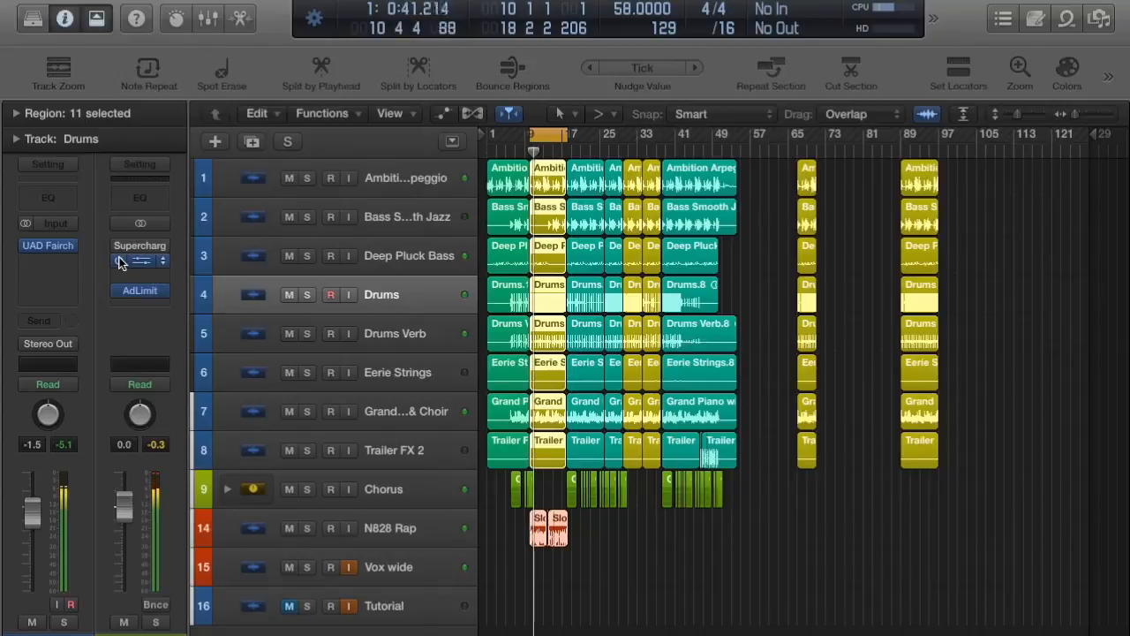
pyautogui.click(601, 526)
pyautogui.moveTo(601, 526); pyautogui.dragTo(545, 161)
pyautogui.click(613, 551)
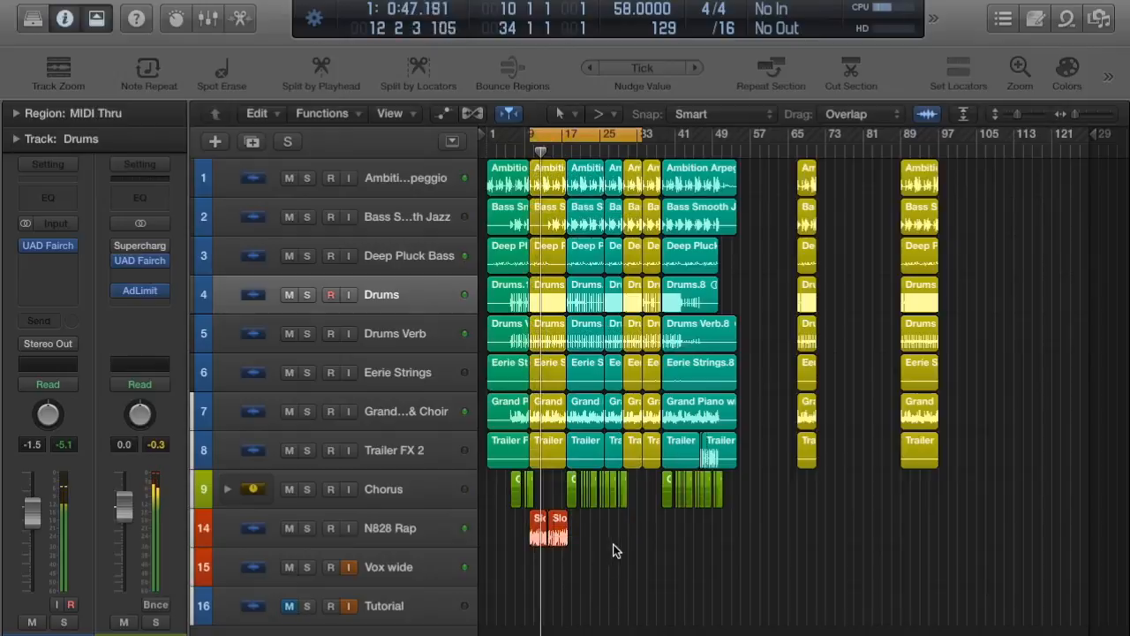
pyautogui.moveTo(623, 550); pyautogui.dragTo(555, 395)
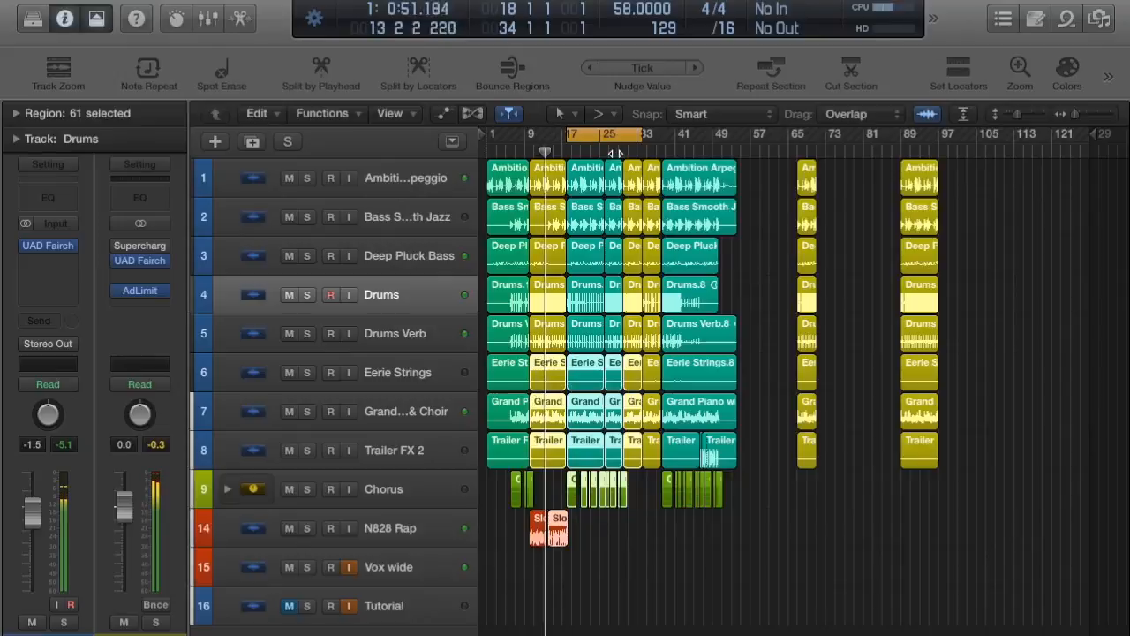
# Step: Stop playback with the playhead at the project start, and unmute and solo the Tutorial track
pyautogui.moveTo(615, 150); pyautogui.dragTo(484, 161)
pyautogui.press('space')
pyautogui.click(290, 608)
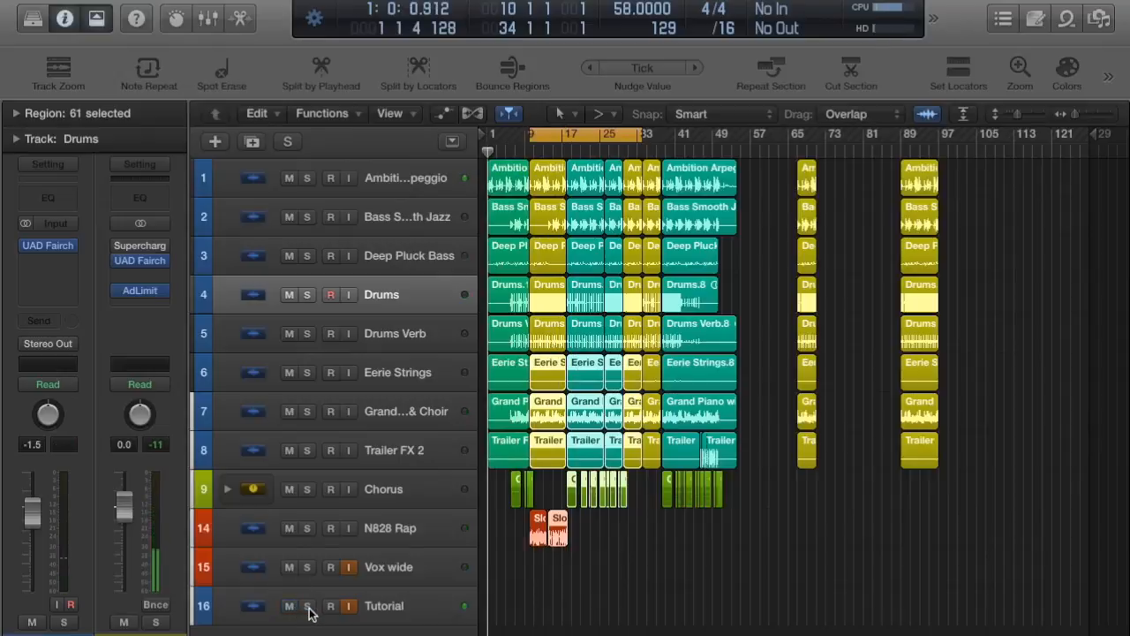
pyautogui.click(306, 606)
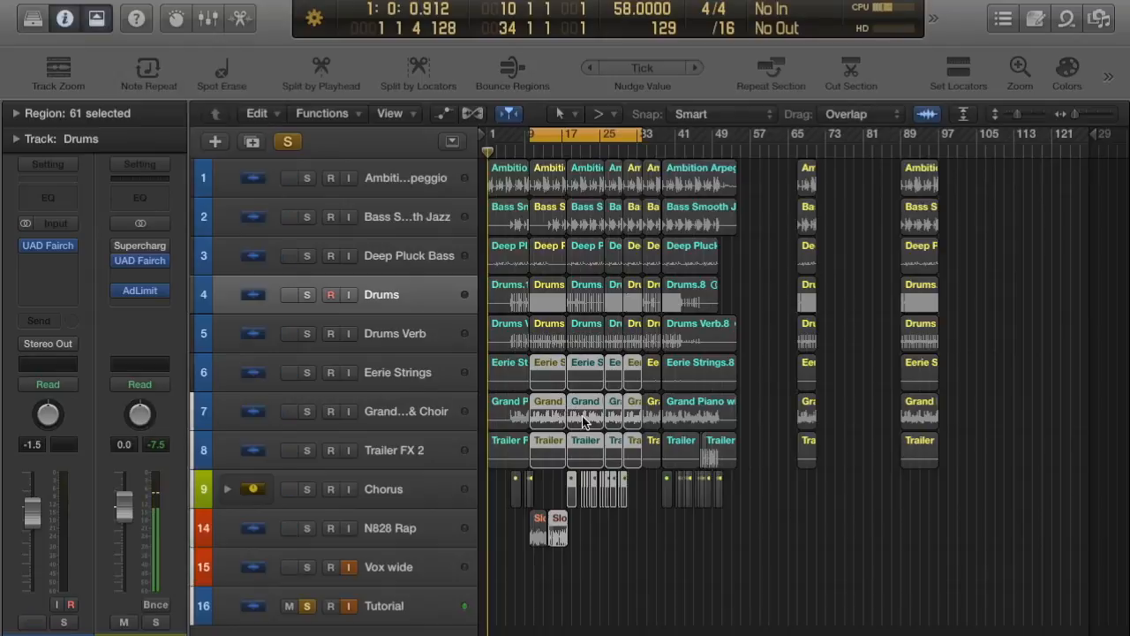
# Step: Review the Fairchild 670's settings on the Stereo Out channel and close its window
pyautogui.click(144, 260)
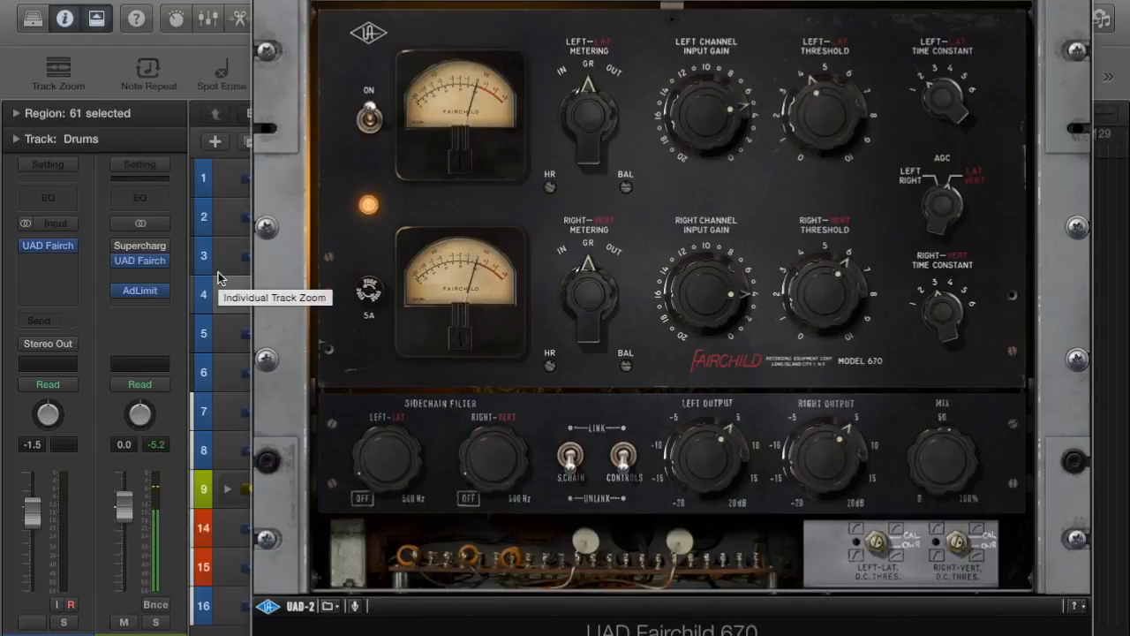
pyautogui.click(265, 1)
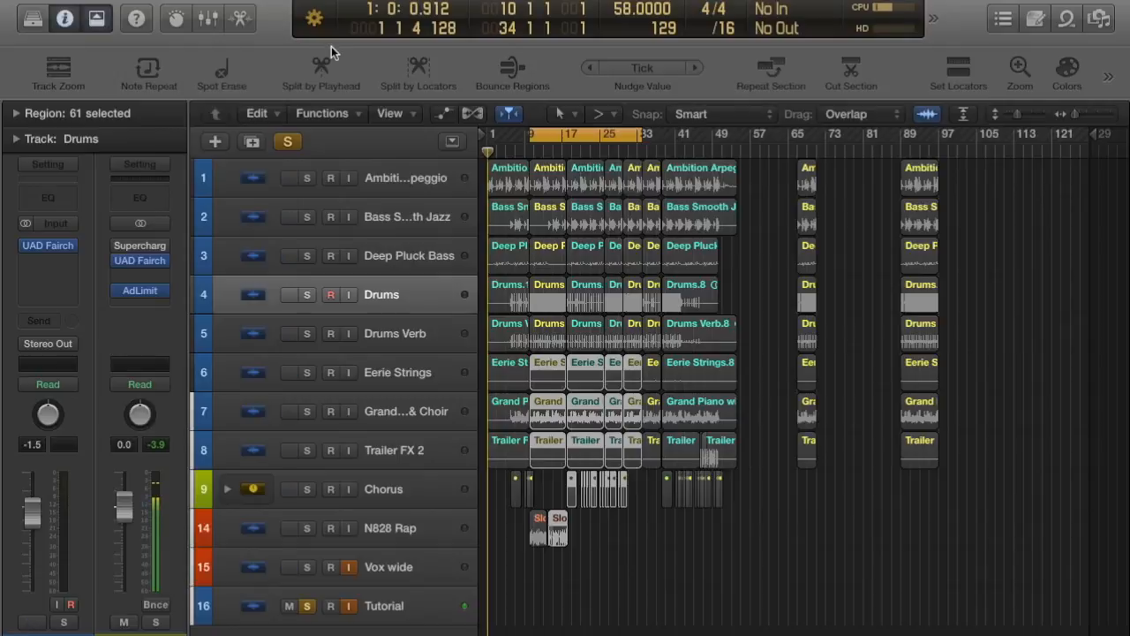
pyautogui.click(140, 260)
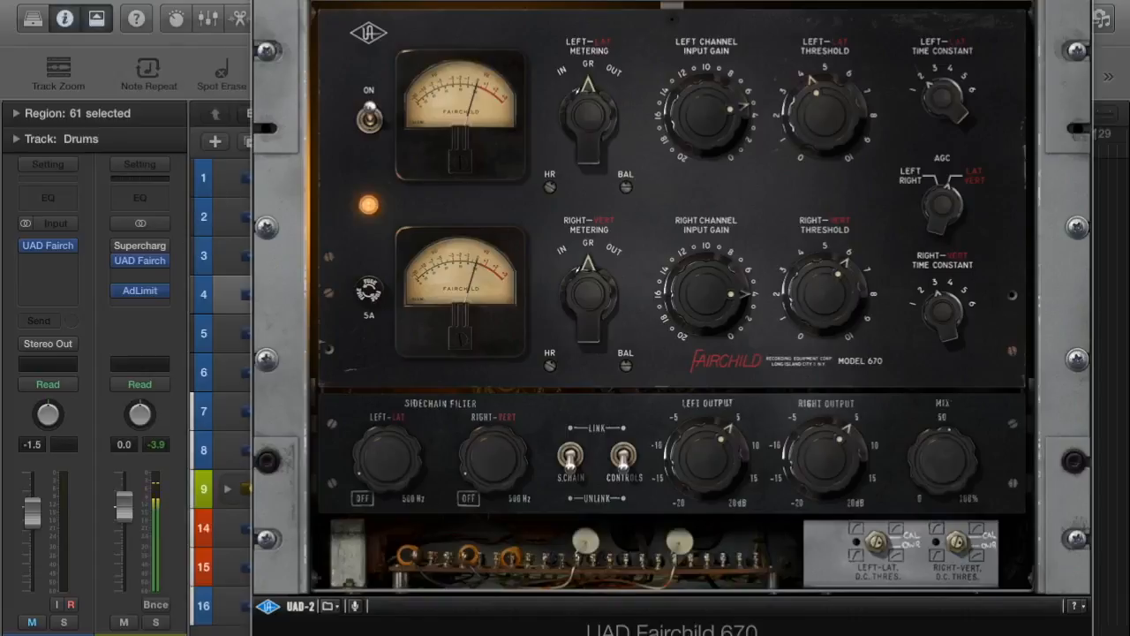
pyautogui.click(263, 2)
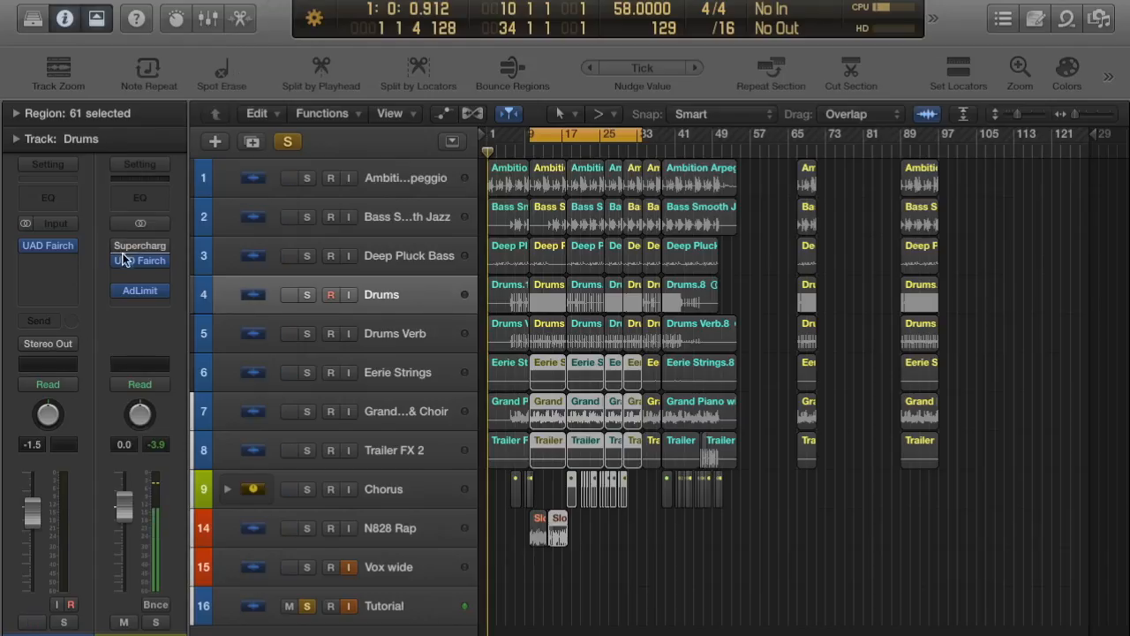
# Step: Insert Logic's Compressor in the empty slot below the Fairchild 670 on the Stereo Out channel and choose the Vintage VCA model
pyautogui.click(167, 277)
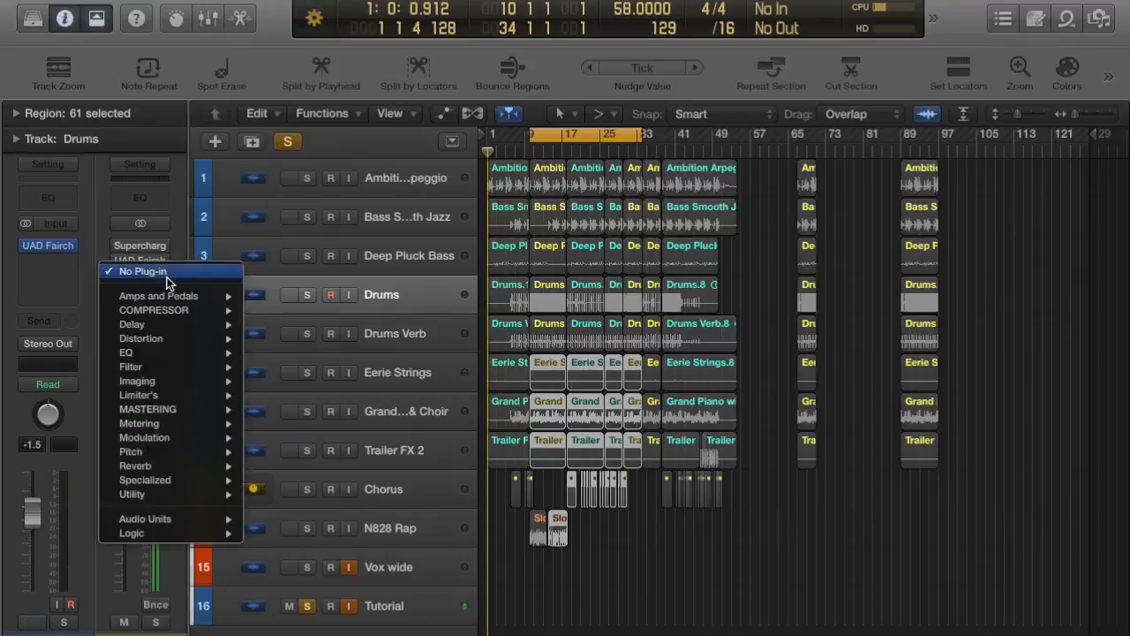
pyautogui.moveTo(168, 311)
pyautogui.moveTo(287, 316)
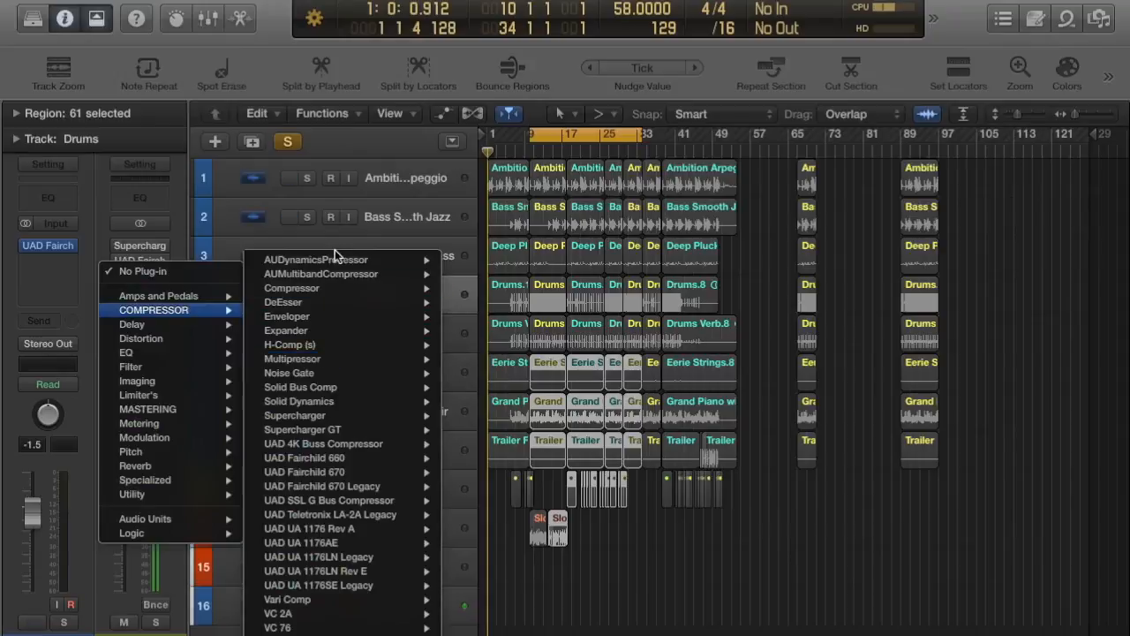
pyautogui.moveTo(345, 287)
pyautogui.click(468, 286)
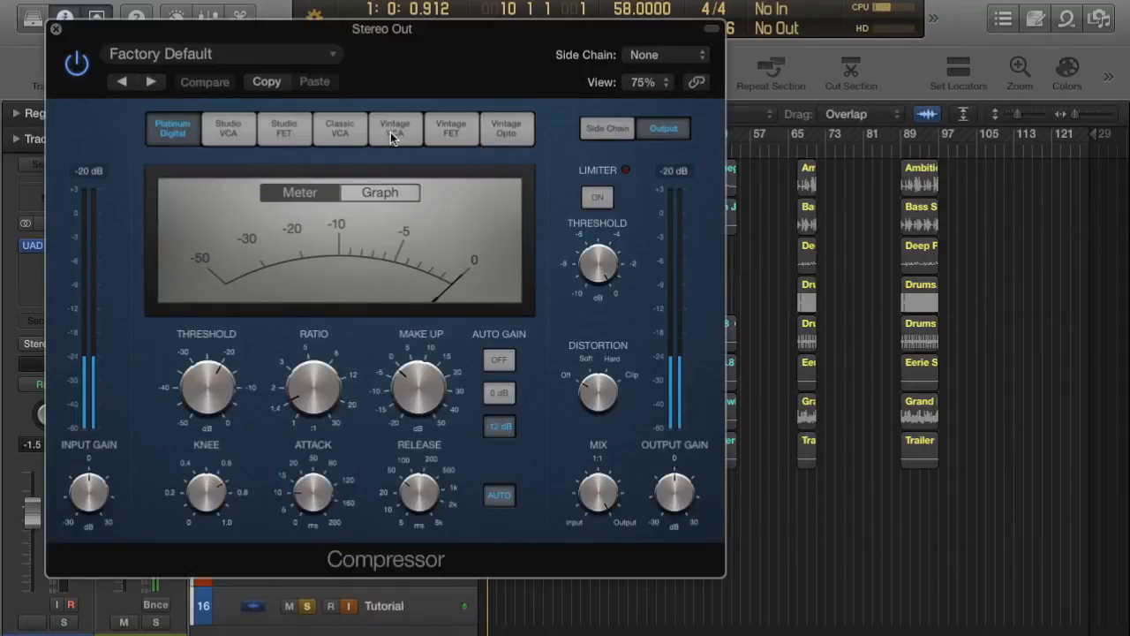
pyautogui.click(345, 136)
pyautogui.click(406, 130)
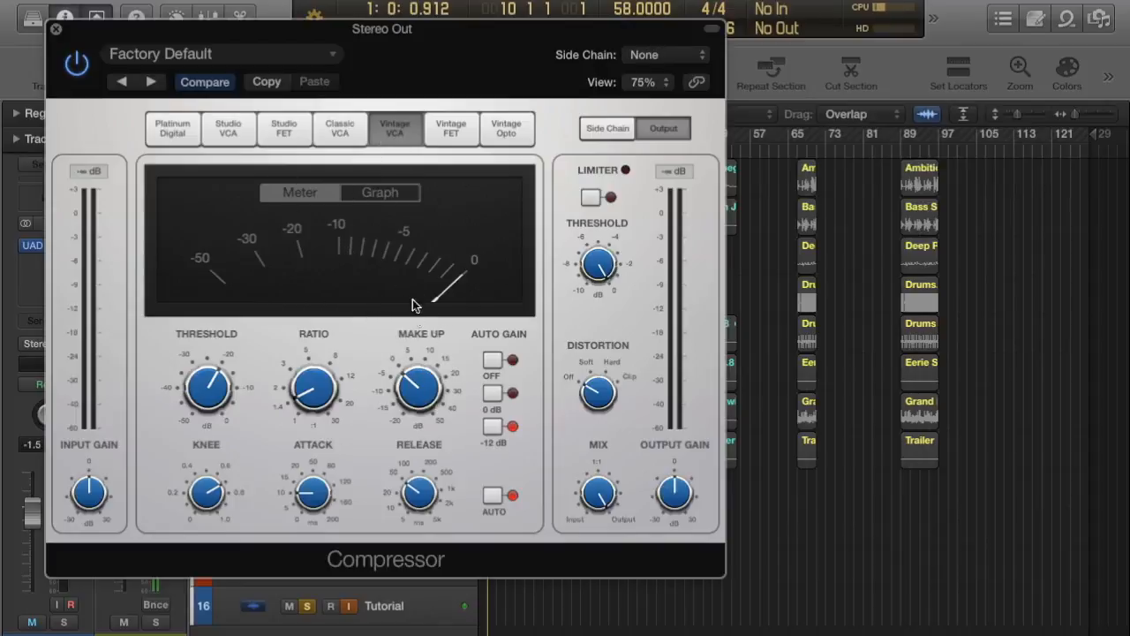
# Step: Collapse the Compressor window's header, move the window clear of the channel strips, and close and remove the Compressor from Stereo Out
pyautogui.click(712, 29)
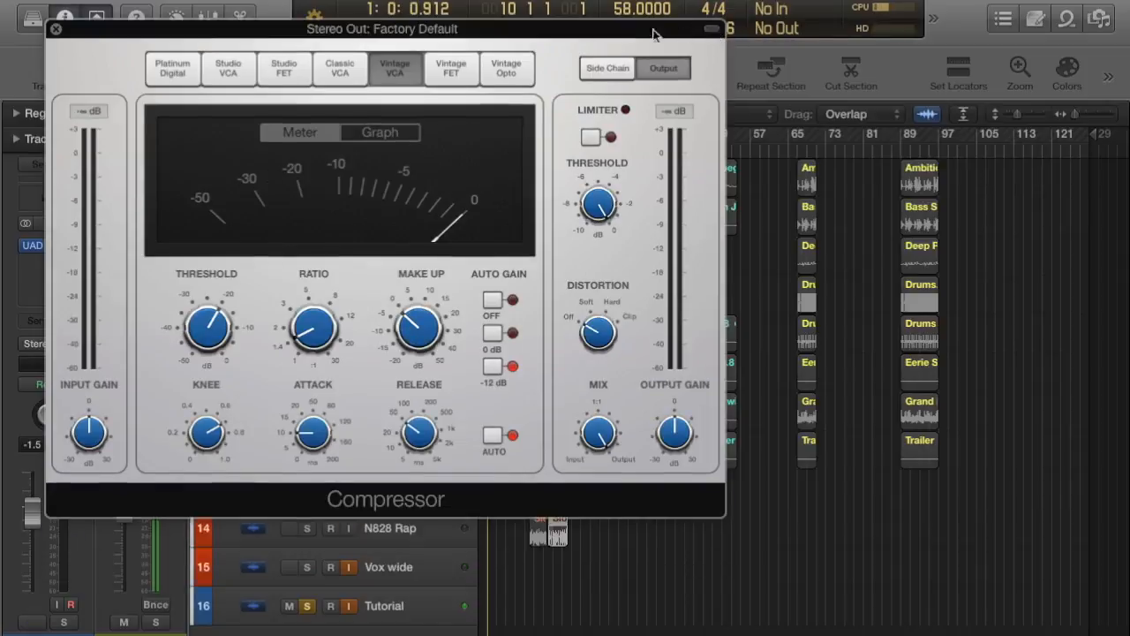
pyautogui.moveTo(263, 36); pyautogui.dragTo(536, 31)
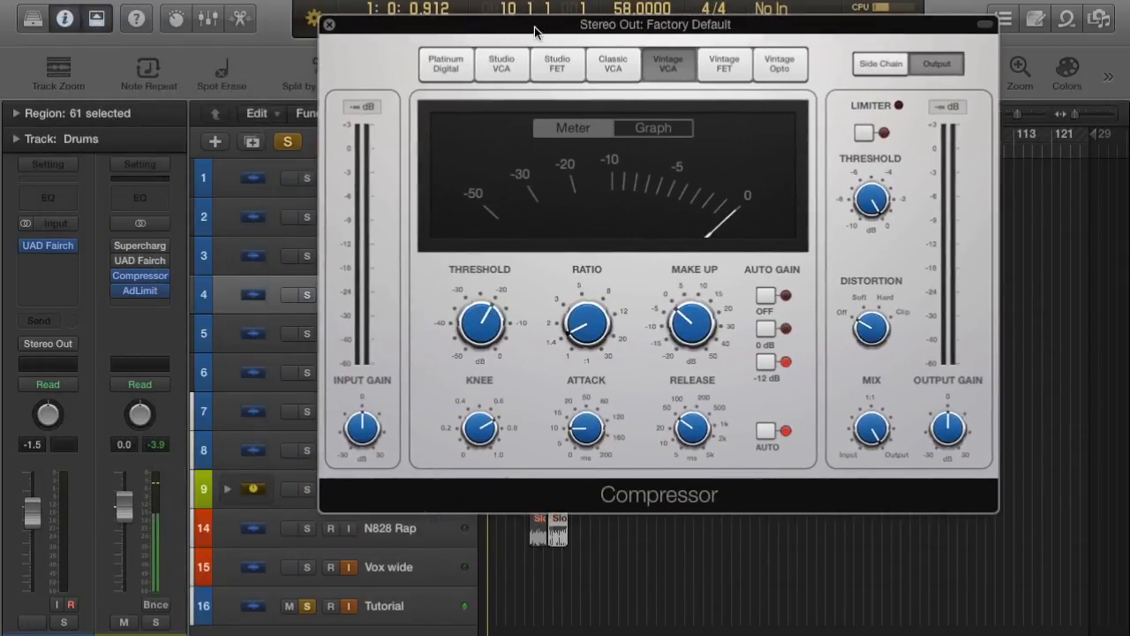
pyautogui.click(328, 25)
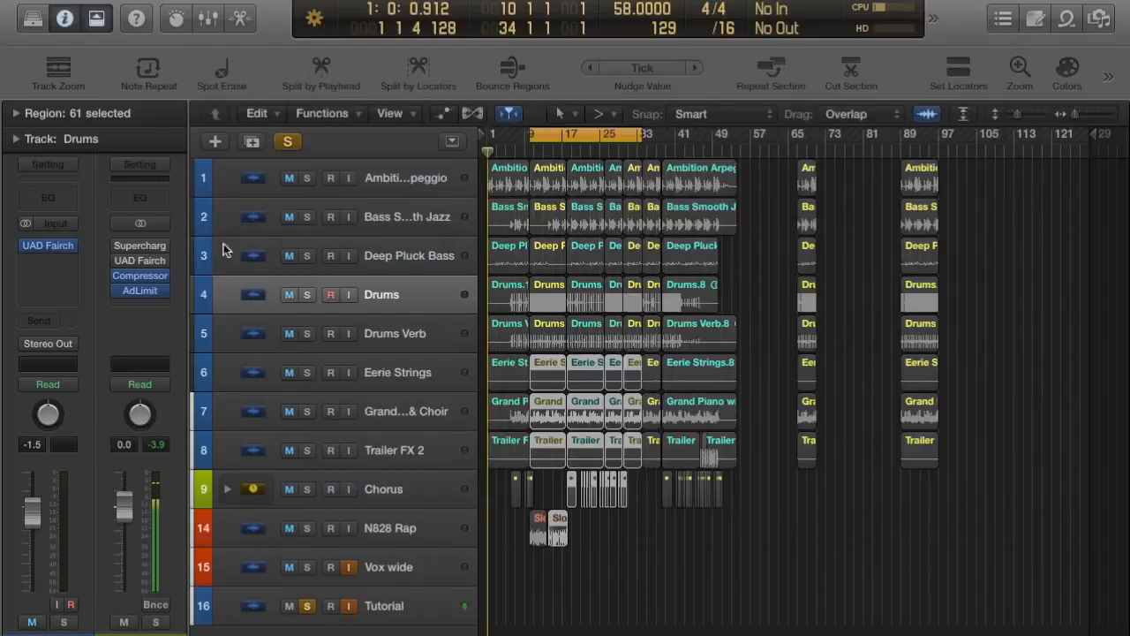
pyautogui.click(157, 275)
pyautogui.click(152, 298)
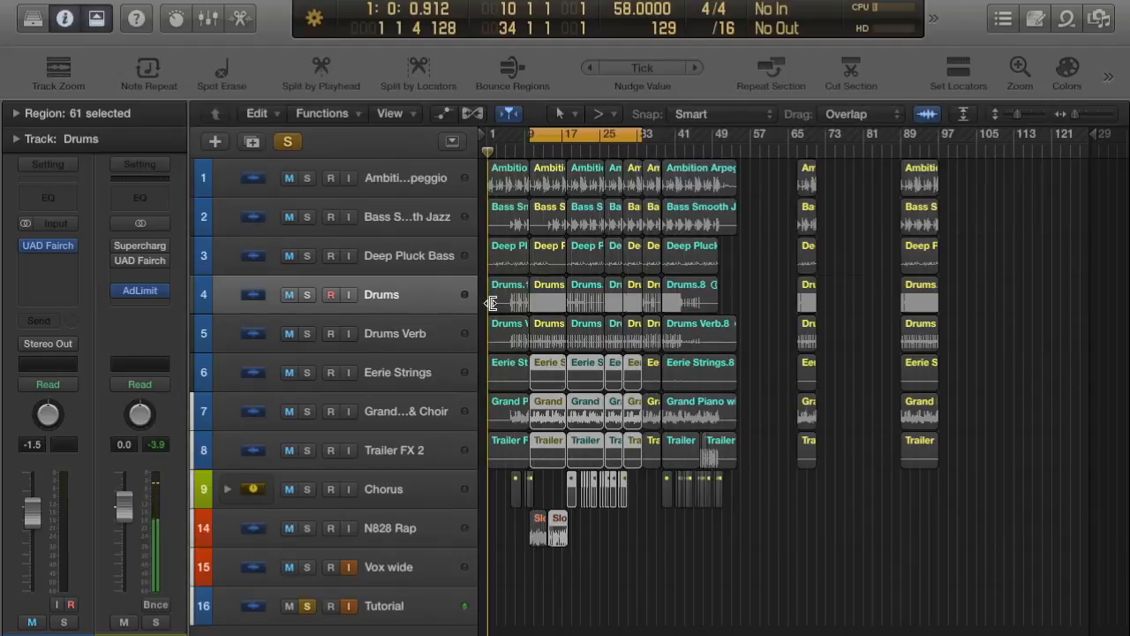
# Step: Select and solo the Bass Smooth Jazz track, move the playhead to bar 11 and loop the section from bar 18 to bar 26
pyautogui.click(395, 251)
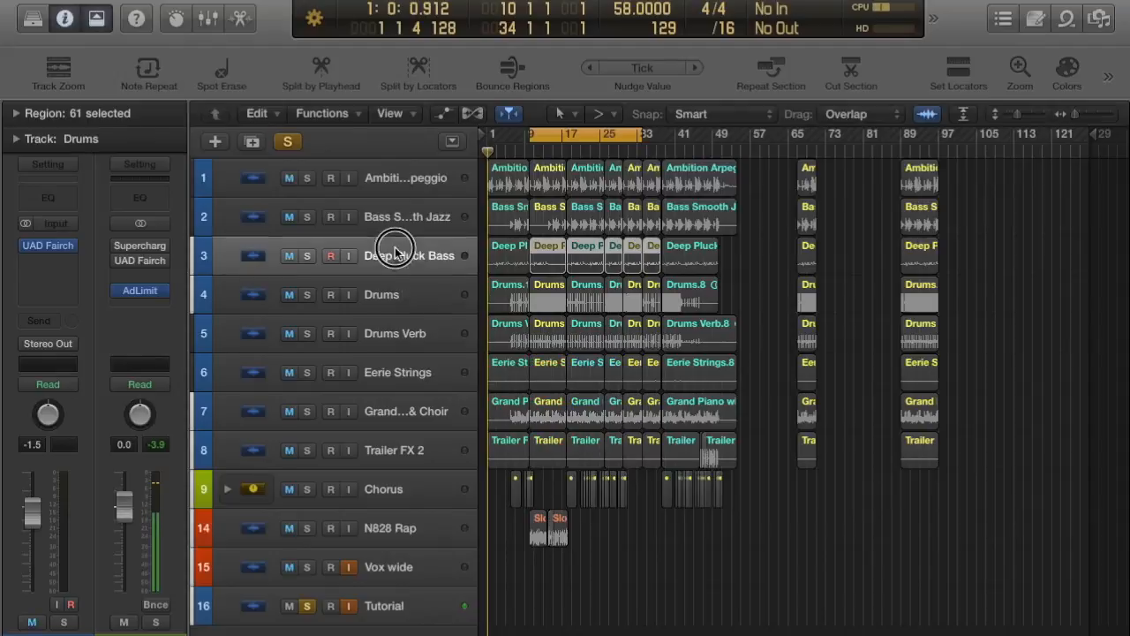
pyautogui.click(380, 218)
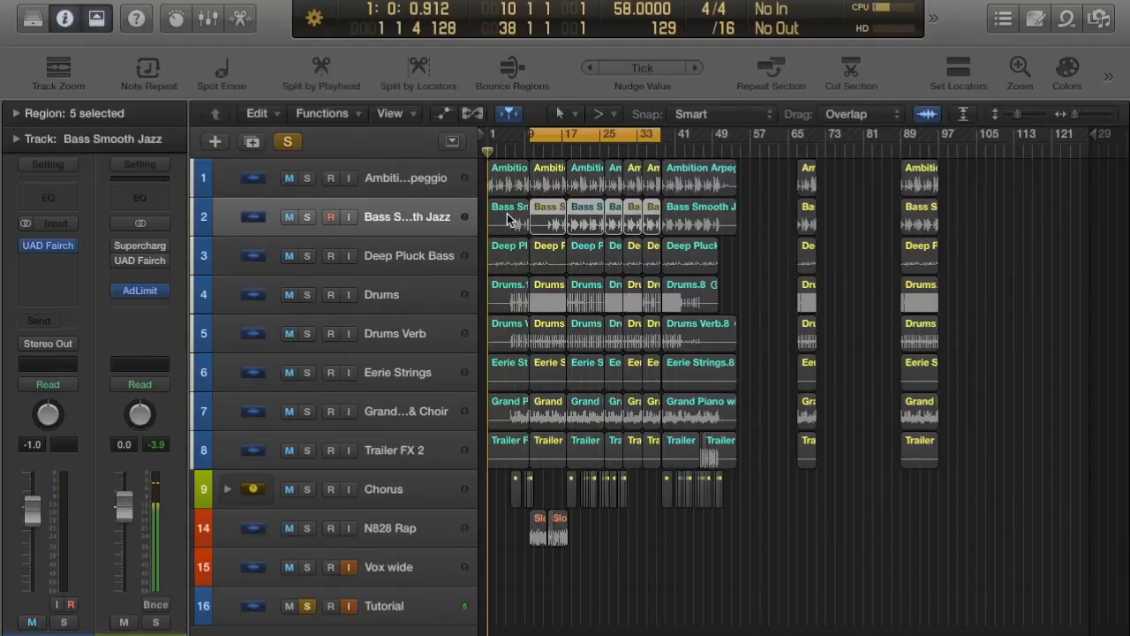
pyautogui.click(533, 148)
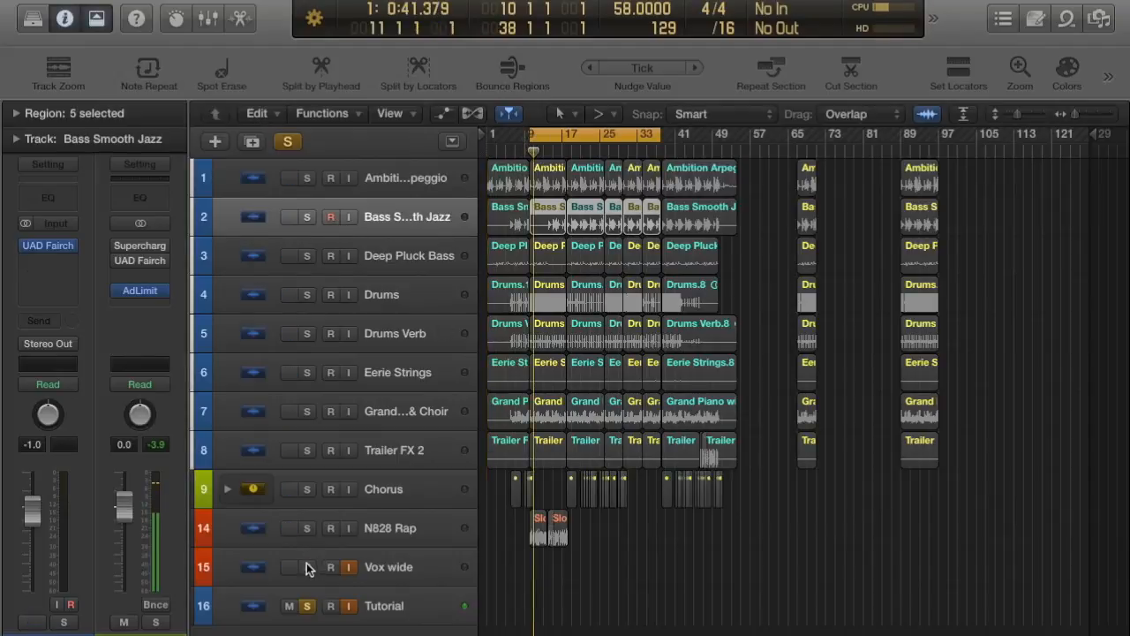
pyautogui.click(307, 217)
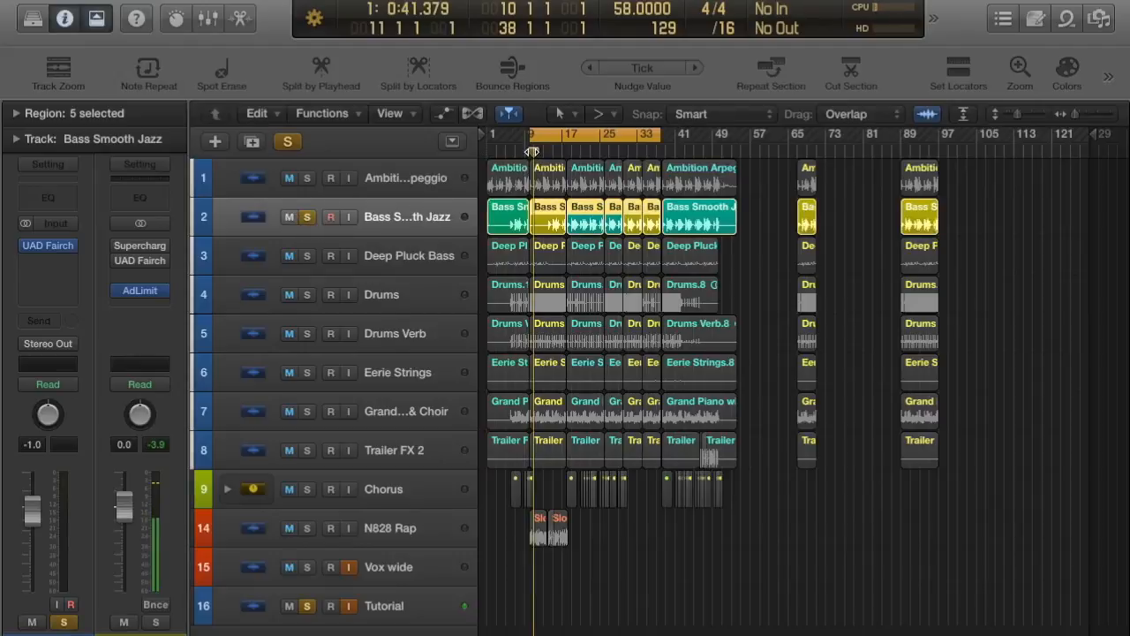
pyautogui.click(576, 166)
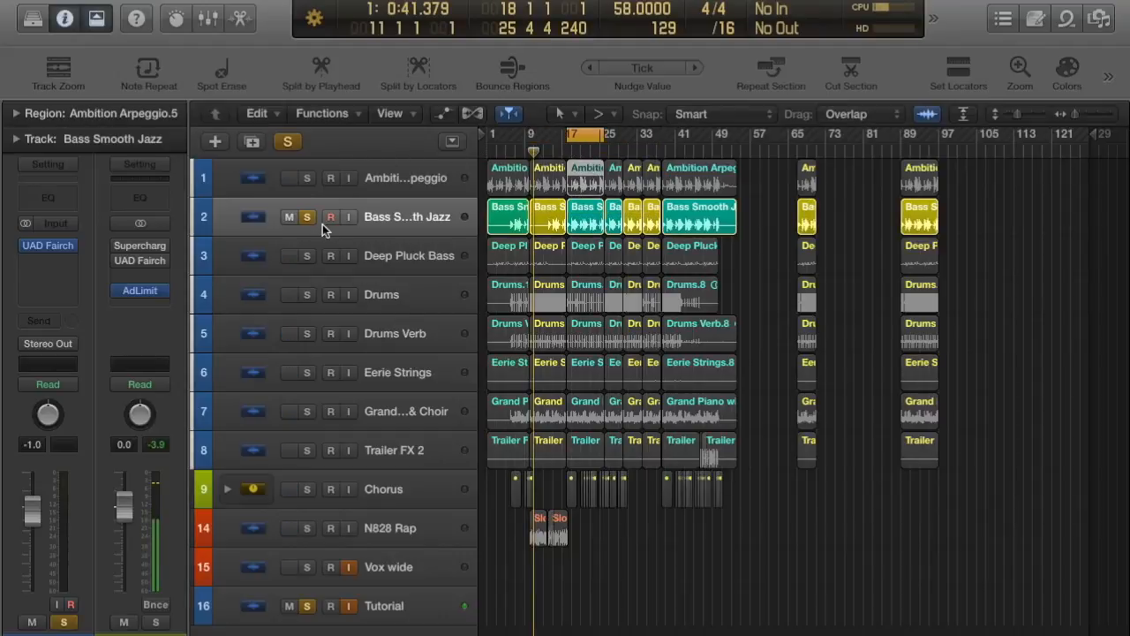
# Step: Insert a Channel EQ on the Bass Smooth Jazz track with its Analyzer turned on
pyautogui.click(56, 208)
pyautogui.click(86, 441)
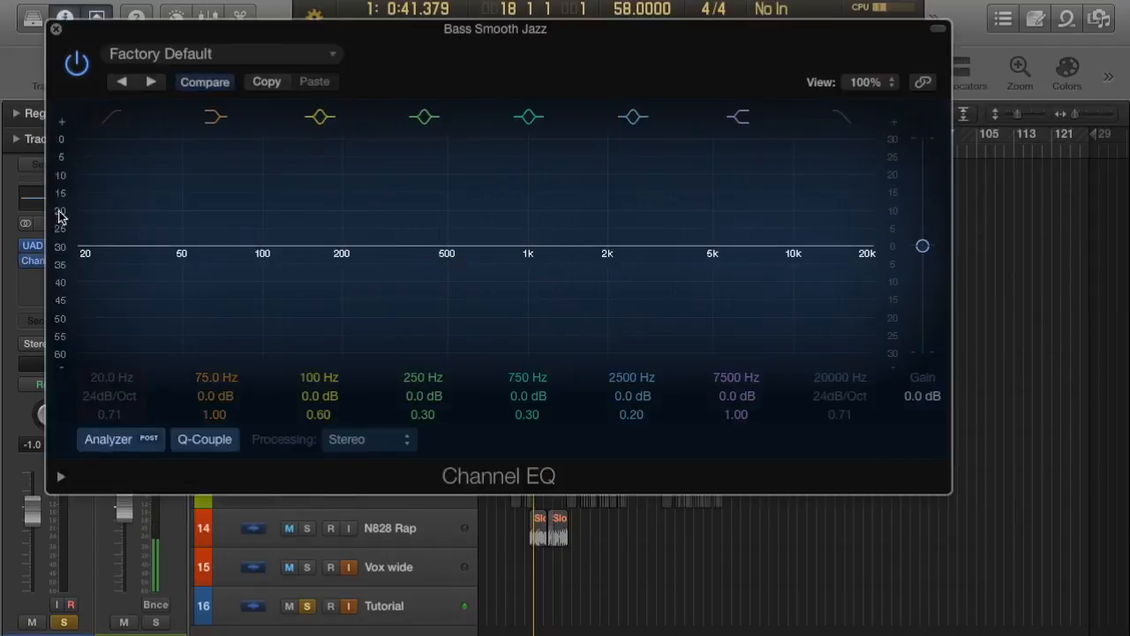
# Step: Collapse the Channel EQ window's header, move the window clear of the channel strips and mute the Tutorial track
pyautogui.click(939, 32)
pyautogui.moveTo(600, 31); pyautogui.dragTo(742, 280)
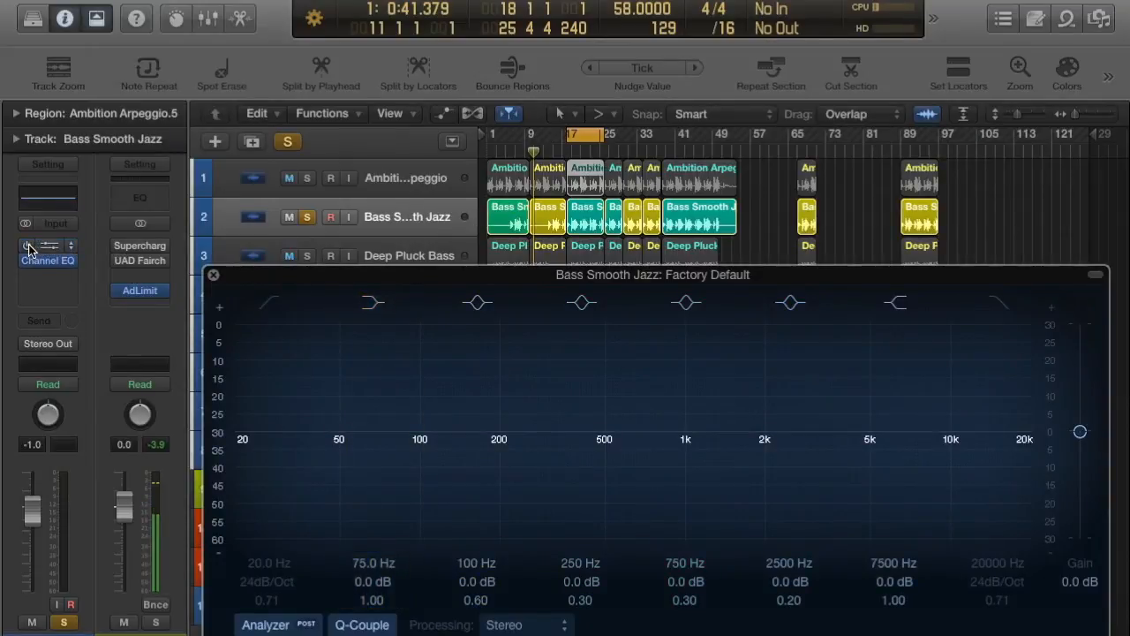
pyautogui.moveTo(424, 282); pyautogui.dragTo(615, 237)
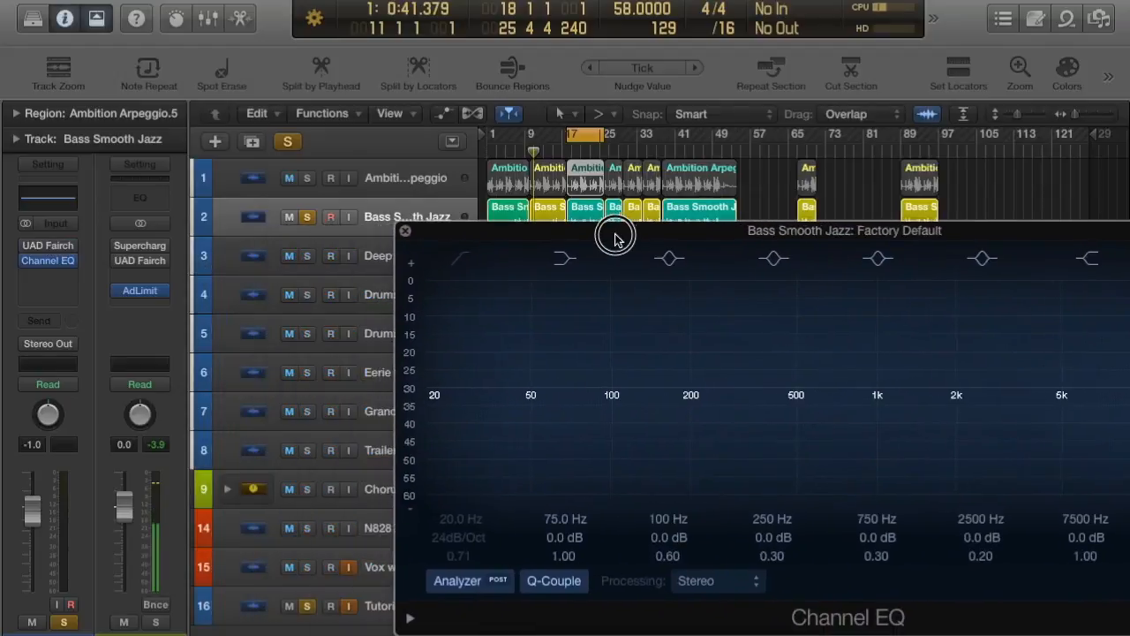
pyautogui.click(290, 606)
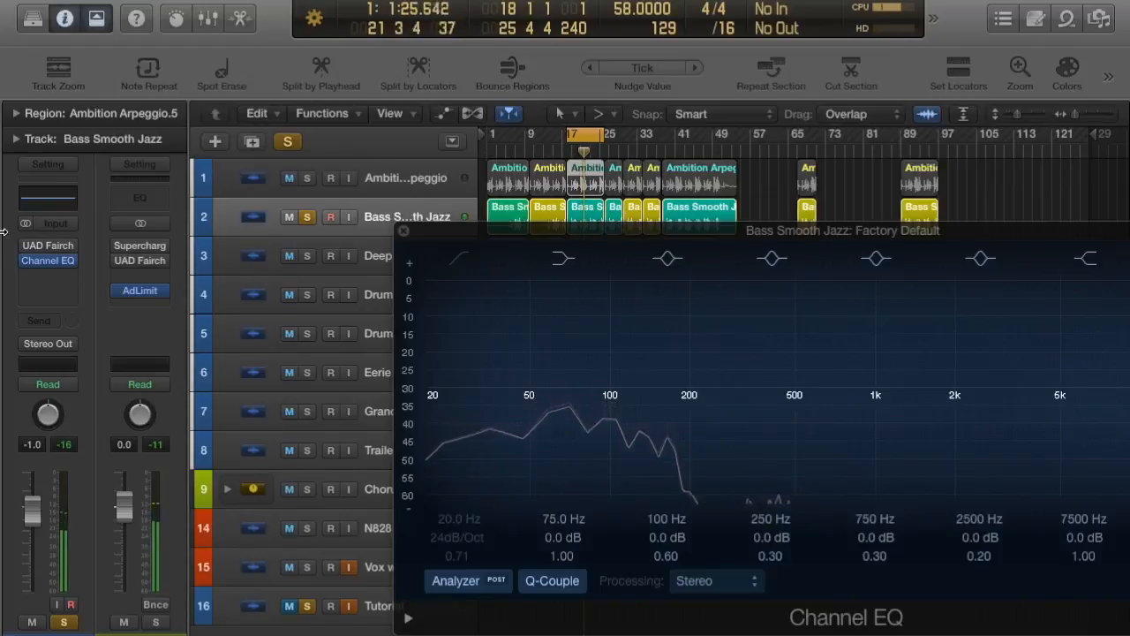
# Step: Turn the Fairchild 660 insert on Bass Smooth Jazz back on and open its window clear of the channel strips
pyautogui.click(26, 246)
pyautogui.click(48, 246)
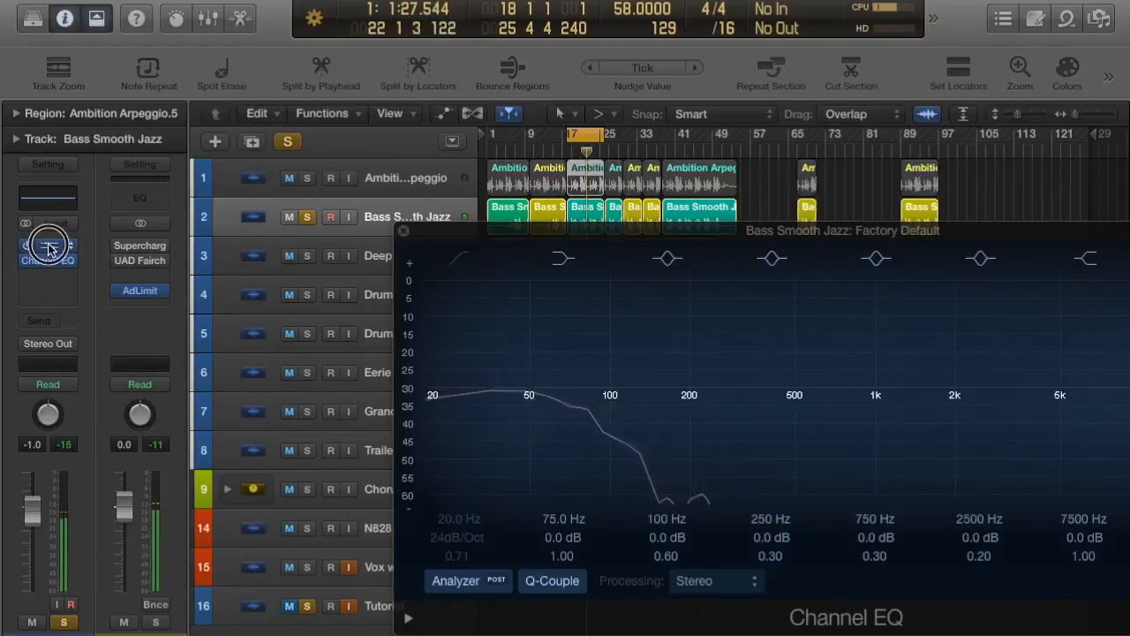
pyautogui.moveTo(519, 42); pyautogui.dragTo(755, 86)
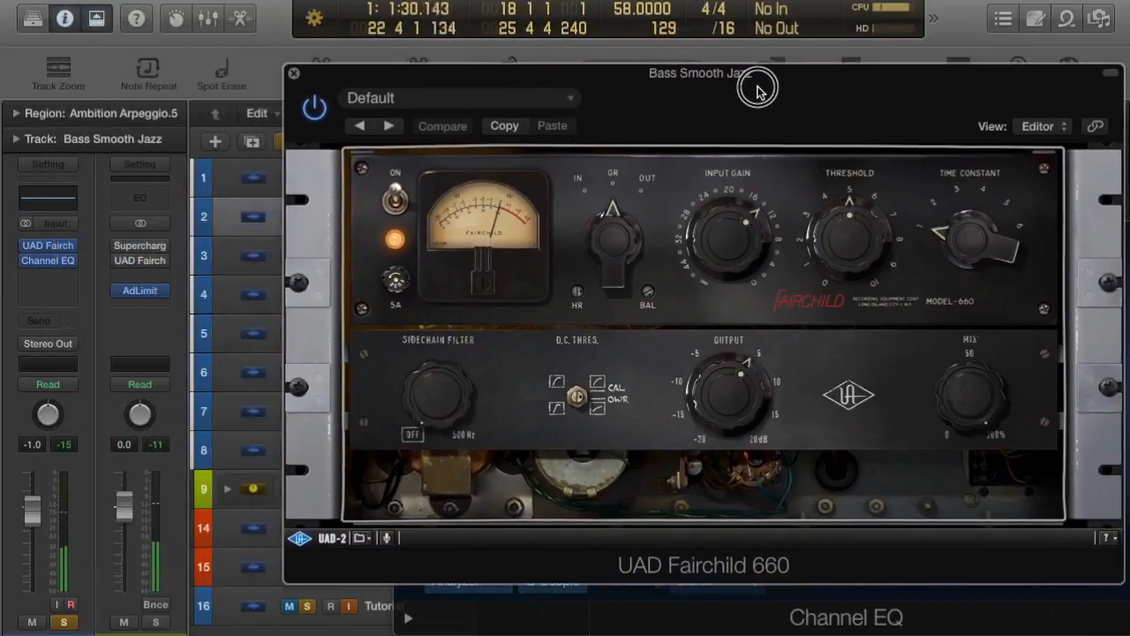
# Step: Switch the Fairchild 660 unit off and arrange its window and the Channel EQ so that meter and analyzer are both in view
pyautogui.click(395, 202)
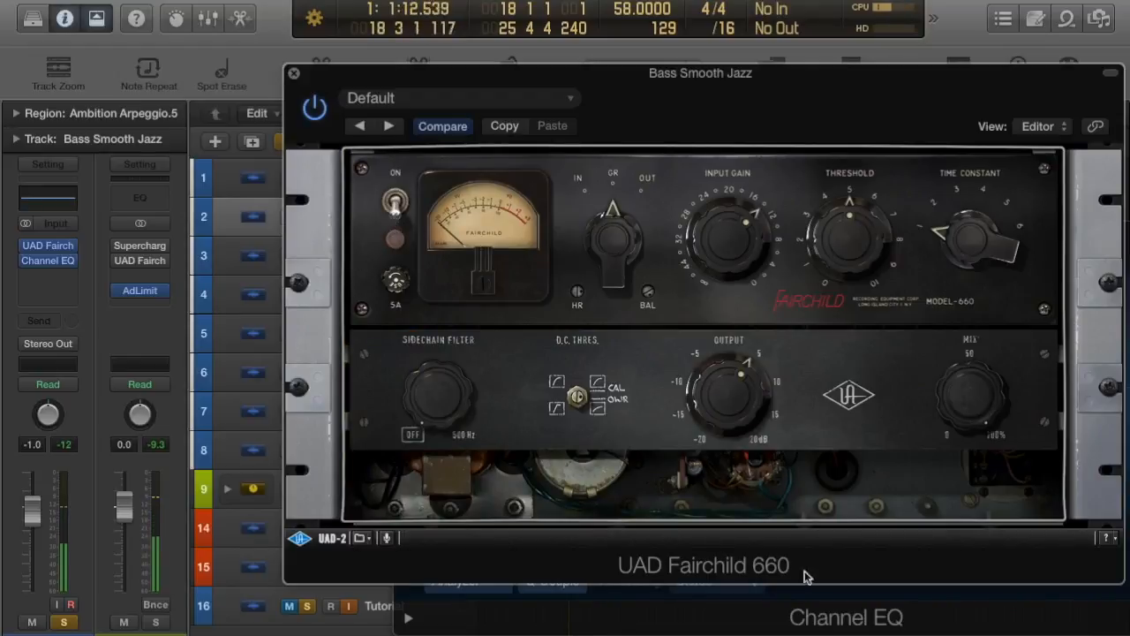
pyautogui.click(875, 608)
pyautogui.moveTo(735, 239); pyautogui.dragTo(425, 429)
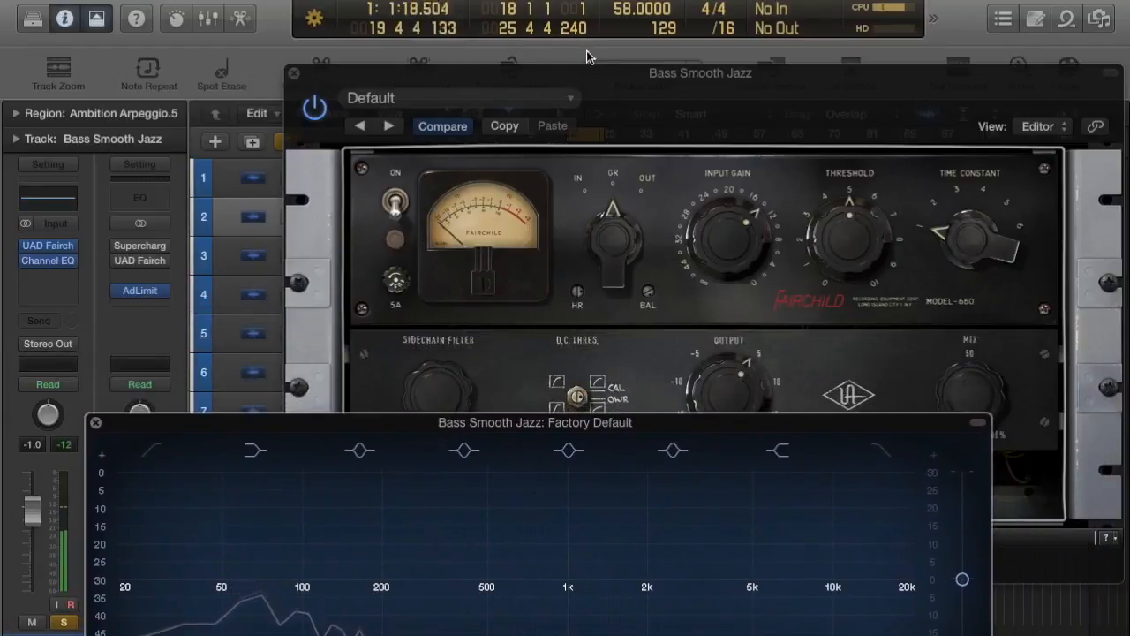
pyautogui.moveTo(637, 75); pyautogui.dragTo(646, 1)
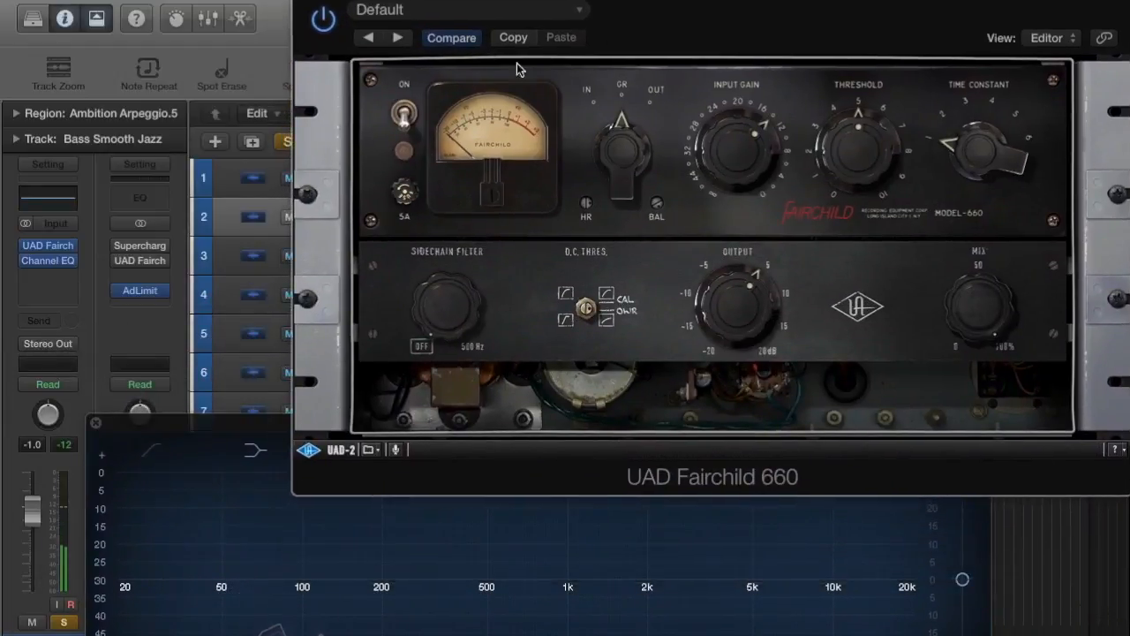
# Step: Compare the bass on the EQ analyzer with the Fairchild 660 on and off, leave it on and turn its Output down slightly
pyautogui.click(404, 119)
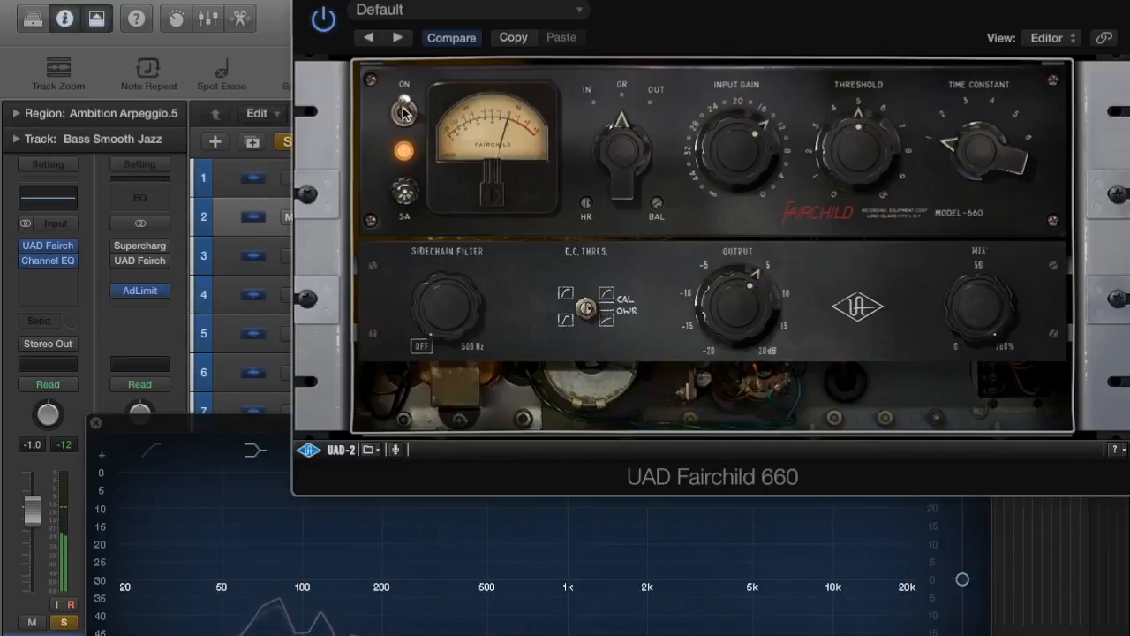
pyautogui.click(403, 112)
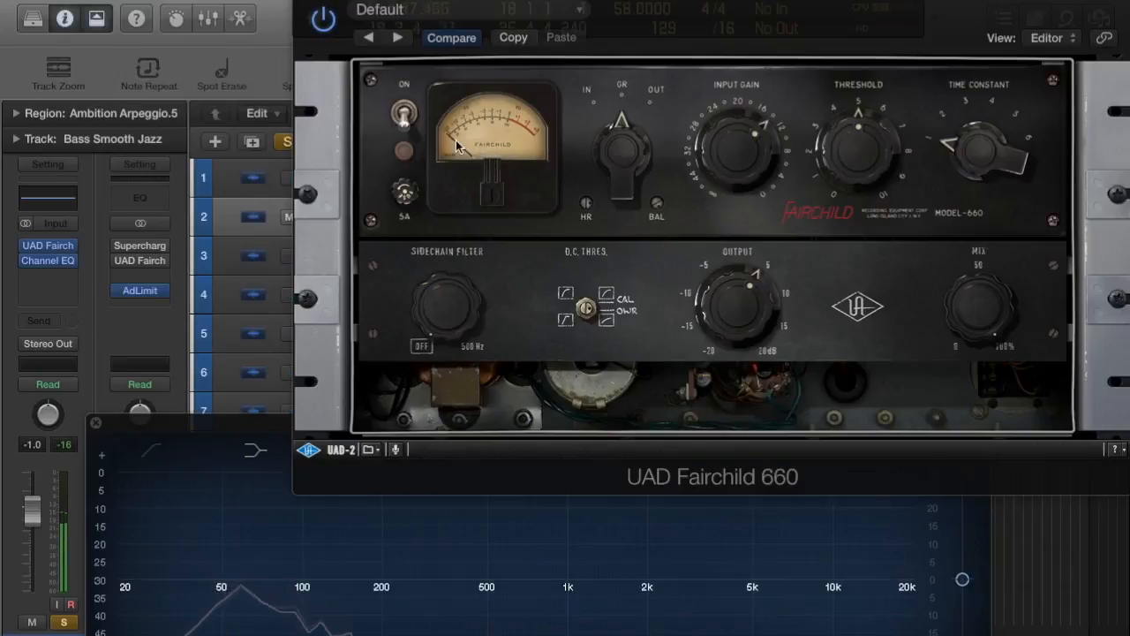
pyautogui.click(405, 119)
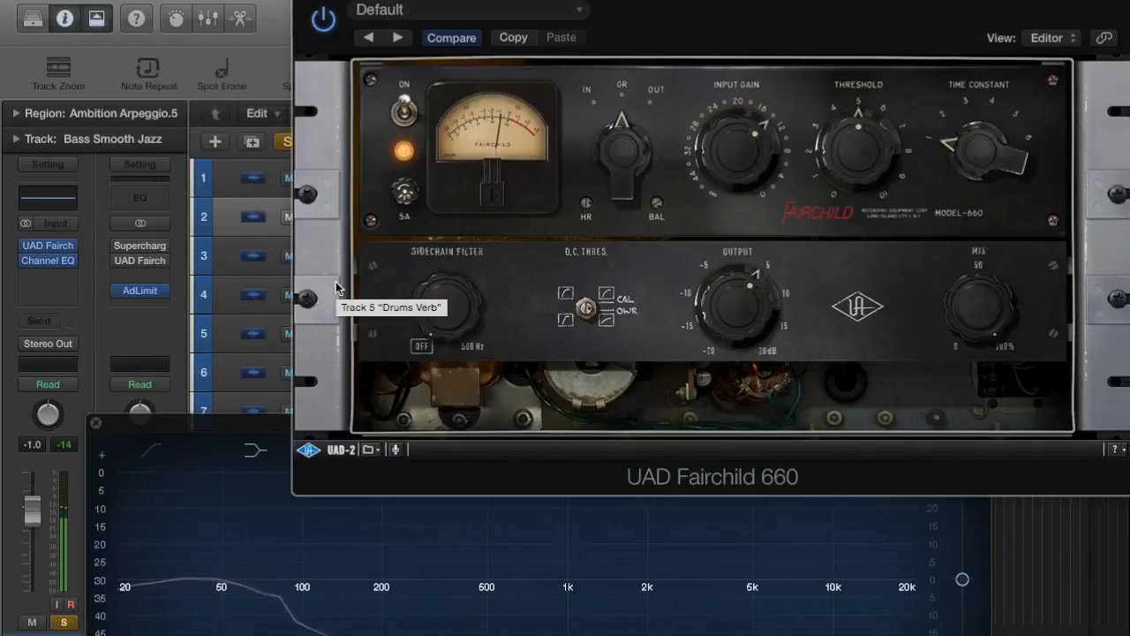
pyautogui.click(729, 285)
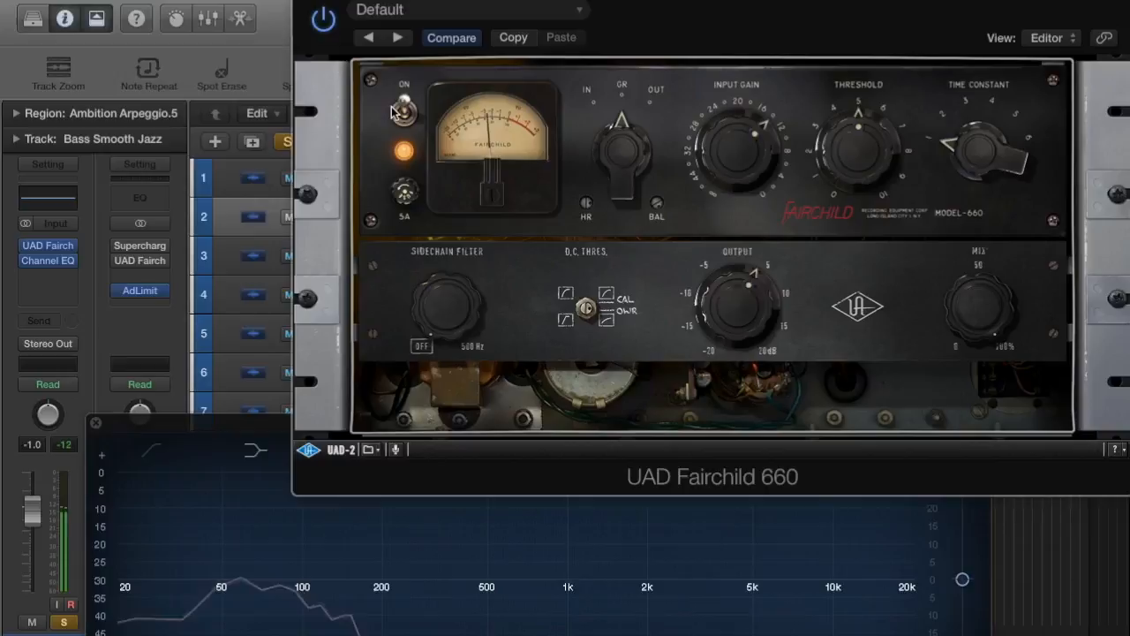
# Step: Move the Channel EQ analyzer fully into view to inspect the bass, close it and switch the Fairchild 660 off
pyautogui.moveTo(190, 422); pyautogui.dragTo(232, 234)
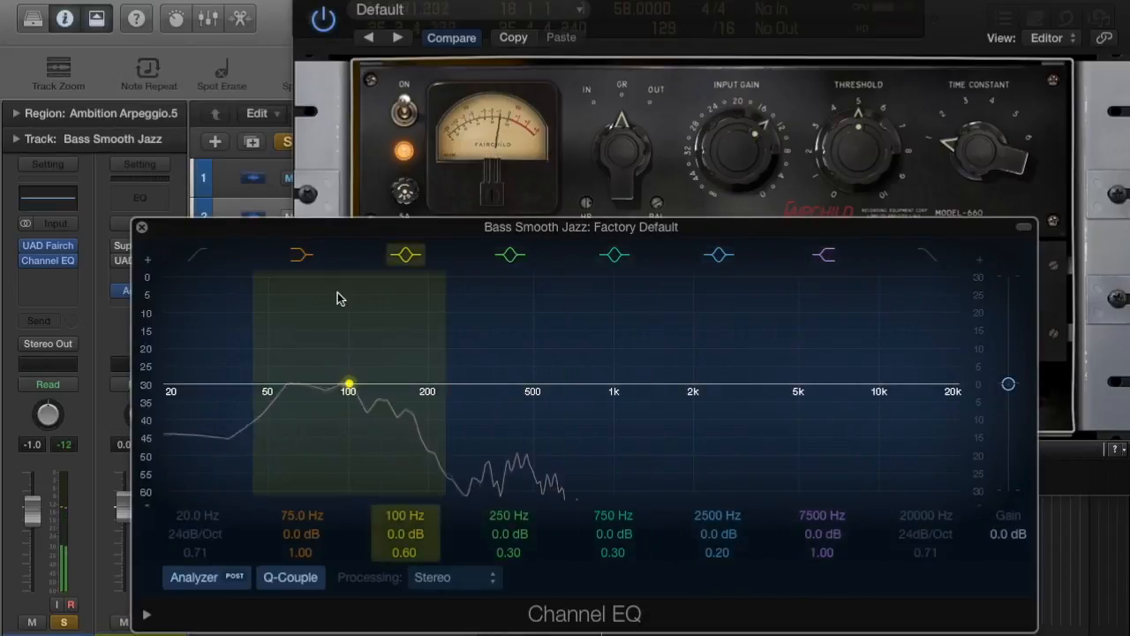
pyautogui.click(142, 229)
pyautogui.click(403, 150)
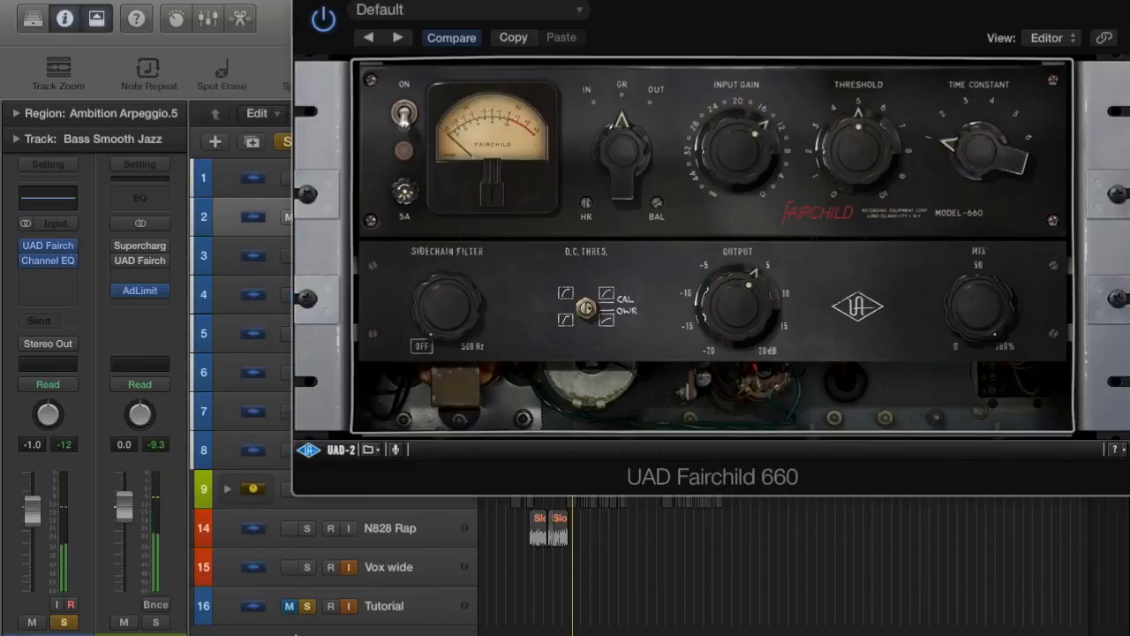
# Step: Unmute the Tutorial track, then move the Fairchild 660 window clear of the display and close it
pyautogui.click(290, 605)
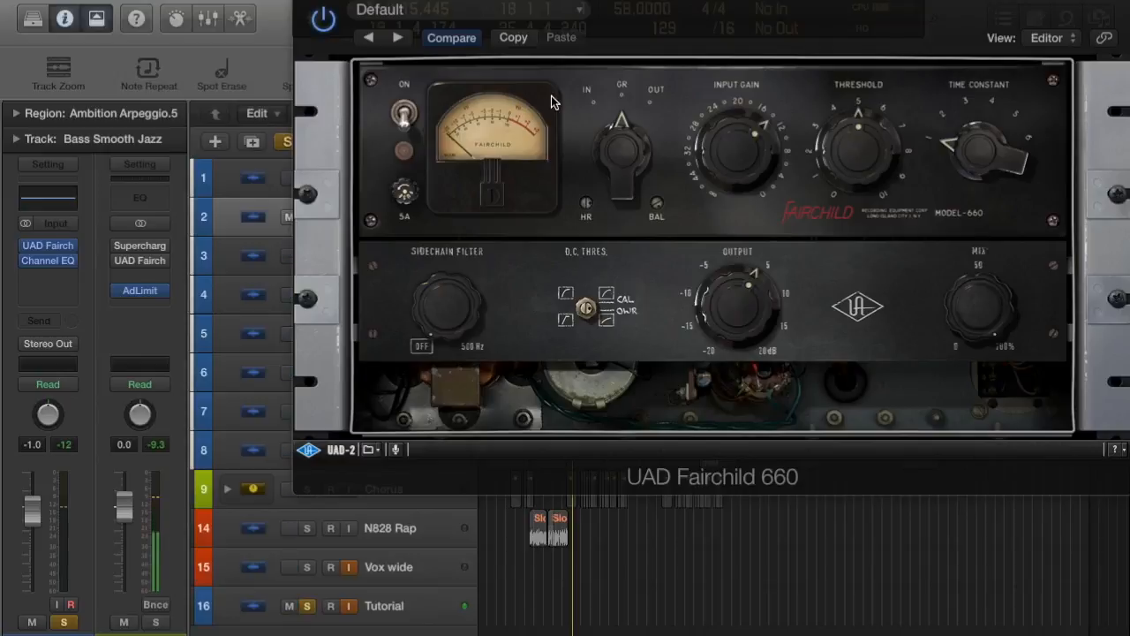
pyautogui.moveTo(672, 26); pyautogui.dragTo(507, 99)
pyautogui.click(137, 58)
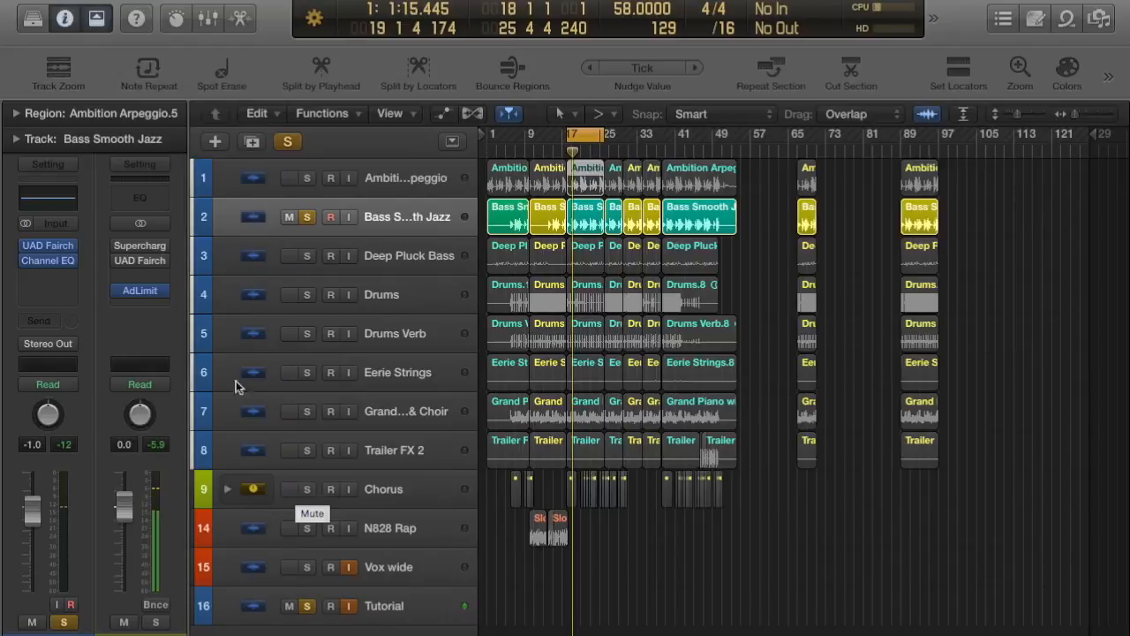
# Step: Review the Fairchild 660 on Bass Smooth Jazz, check the Drums channel strip and reselect the bass track
pyautogui.moveTo(148, 265)
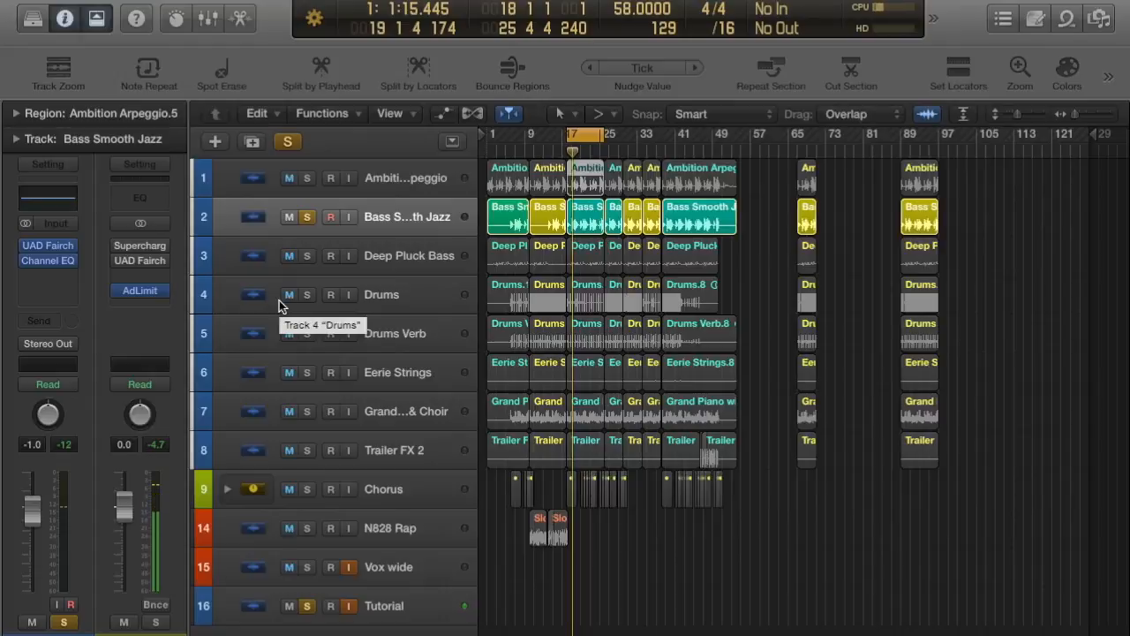
pyautogui.click(48, 246)
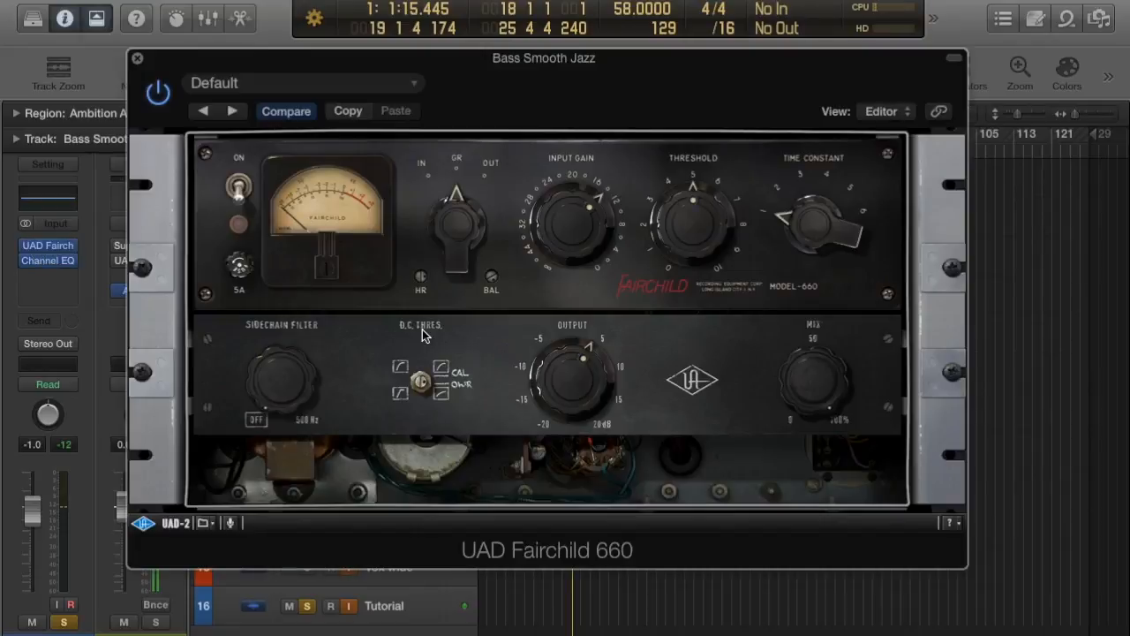
pyautogui.click(137, 60)
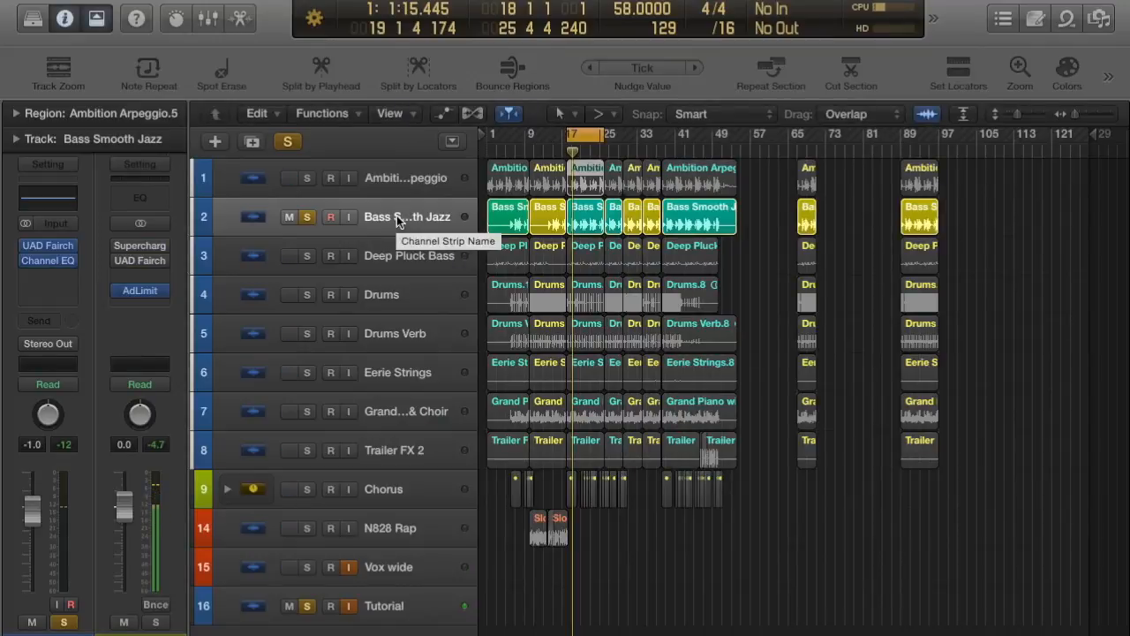
pyautogui.click(381, 294)
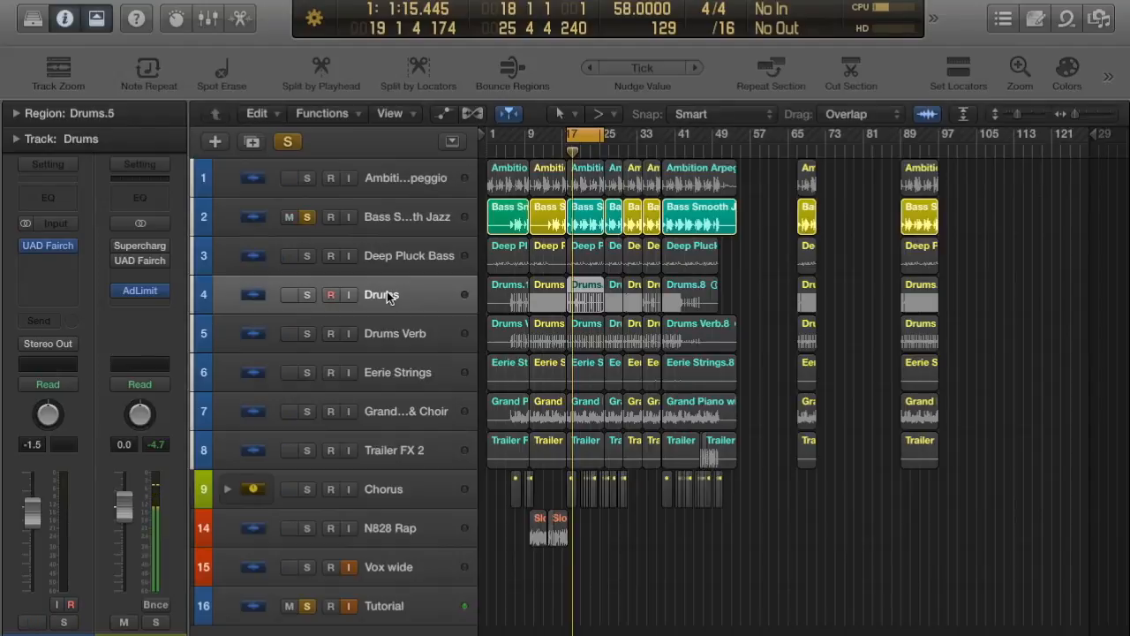
pyautogui.click(387, 219)
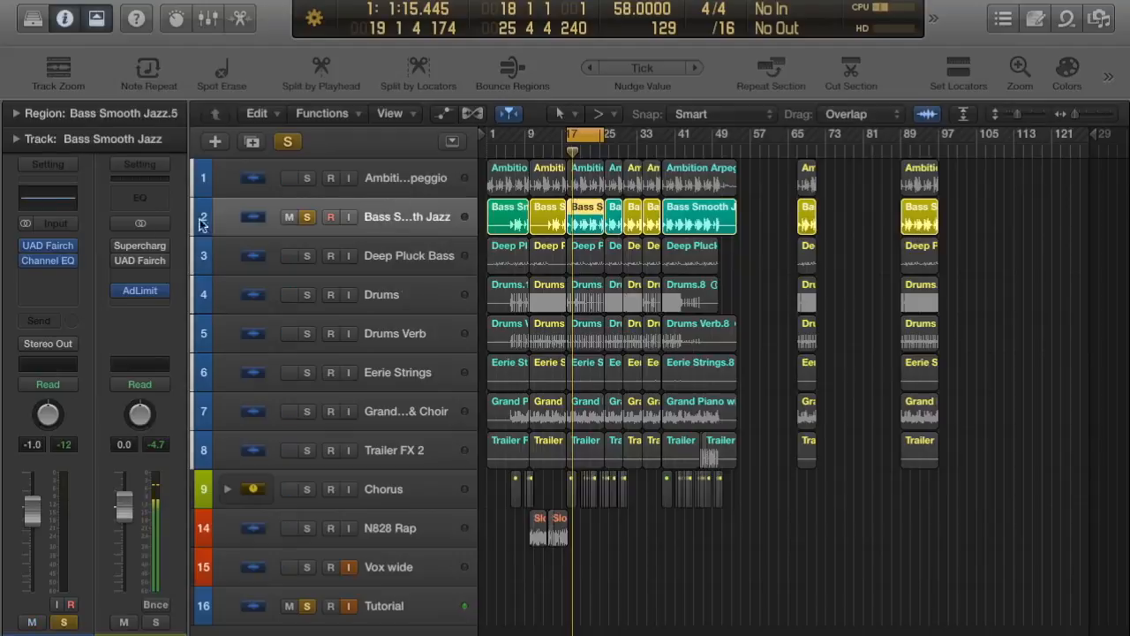
# Step: View the Fairchild 660 and Channel EQ windows on the bass, then check the Drums track again and reselect Bass Smooth Jazz
pyautogui.click(50, 248)
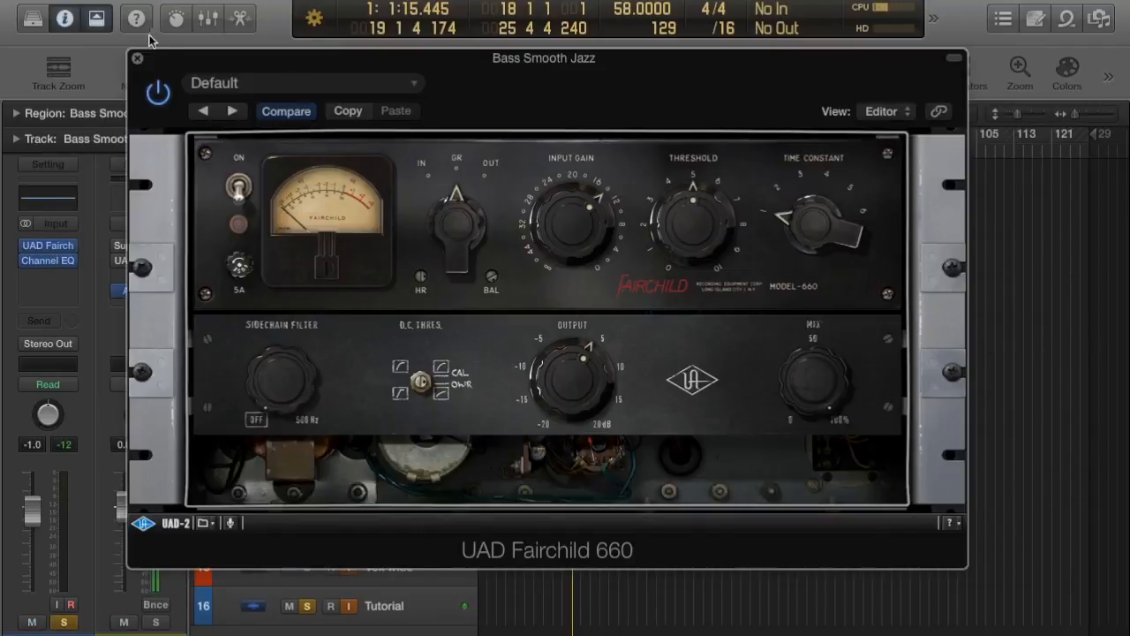
pyautogui.click(138, 59)
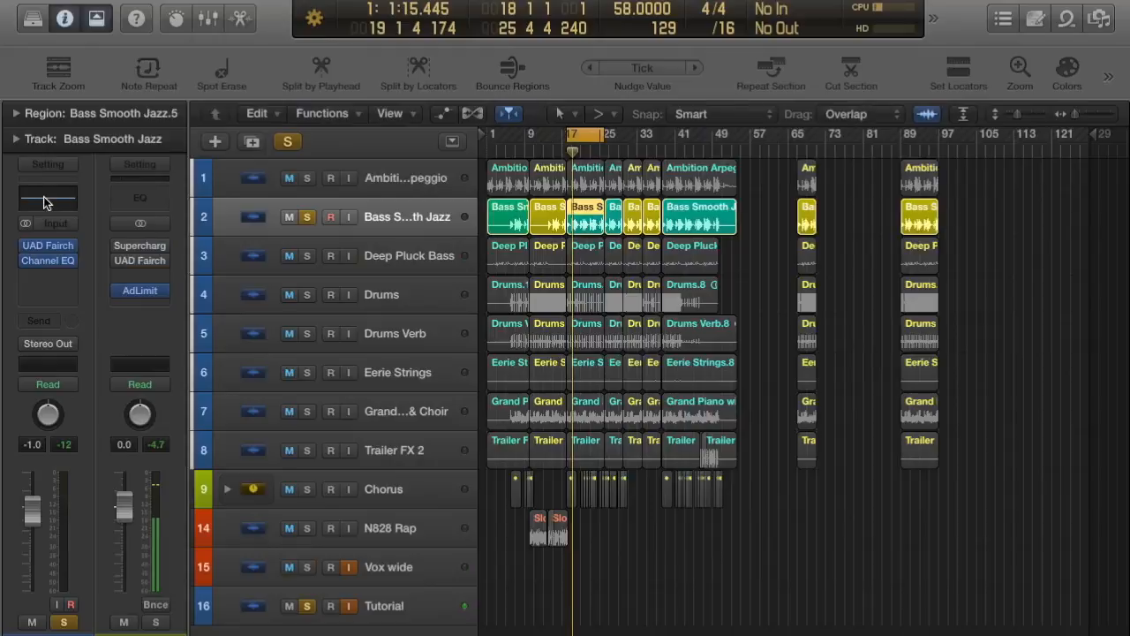
pyautogui.click(44, 196)
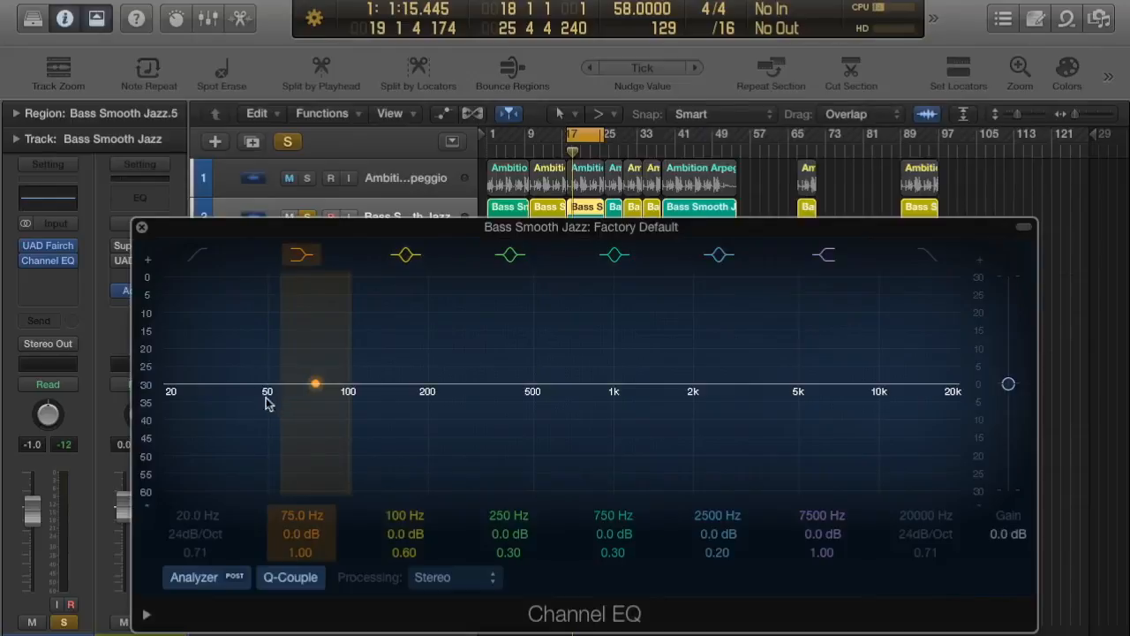
pyautogui.click(141, 227)
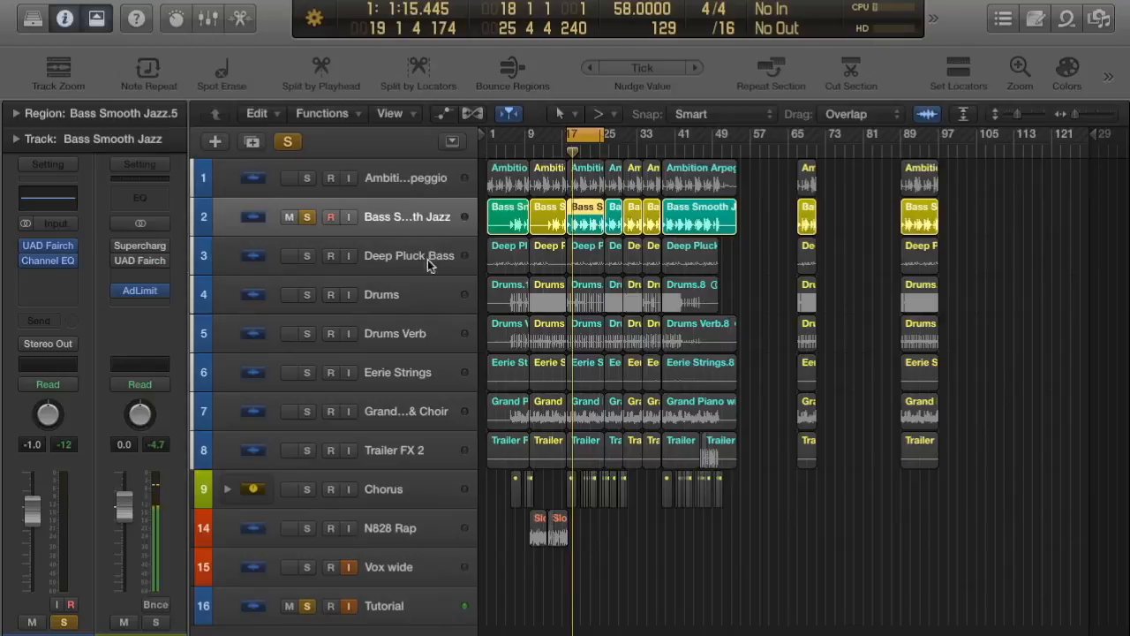
pyautogui.click(395, 301)
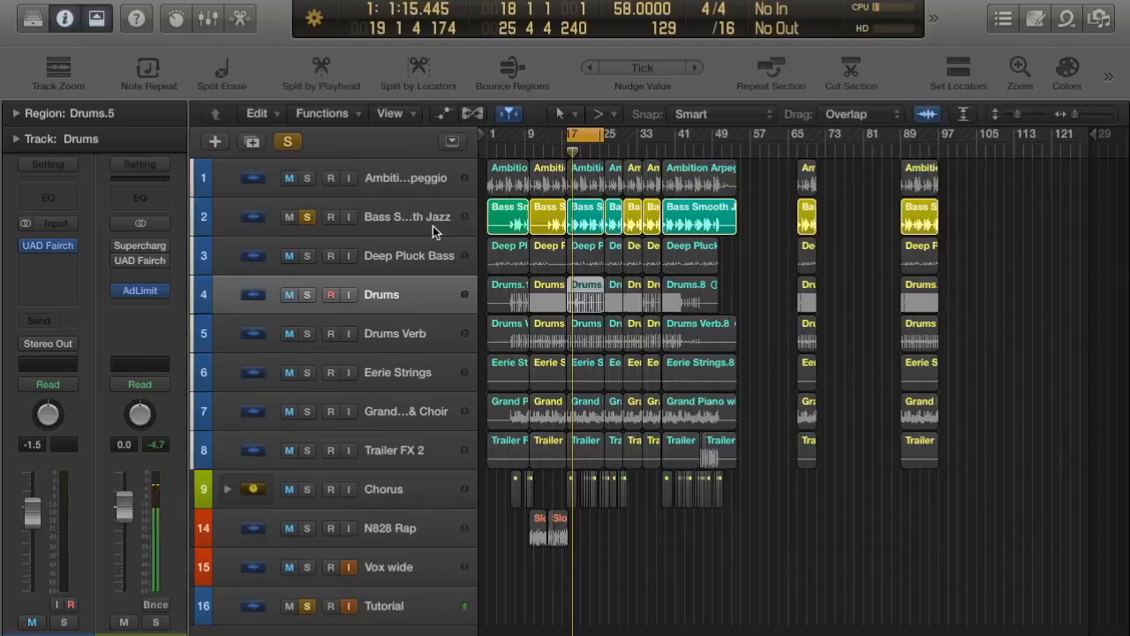
pyautogui.click(389, 217)
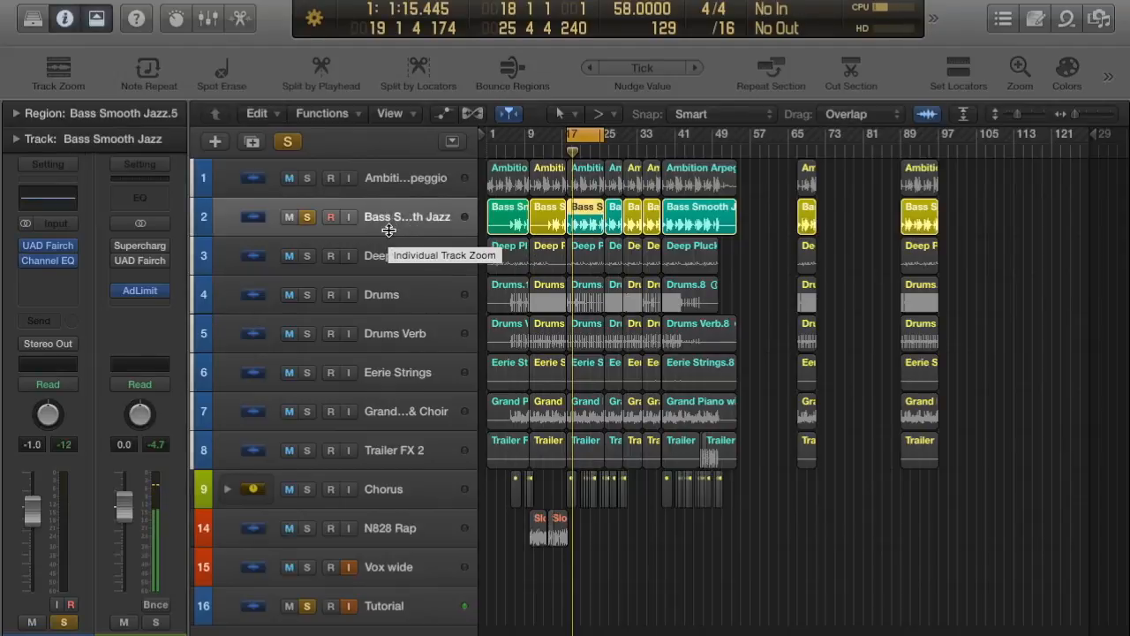
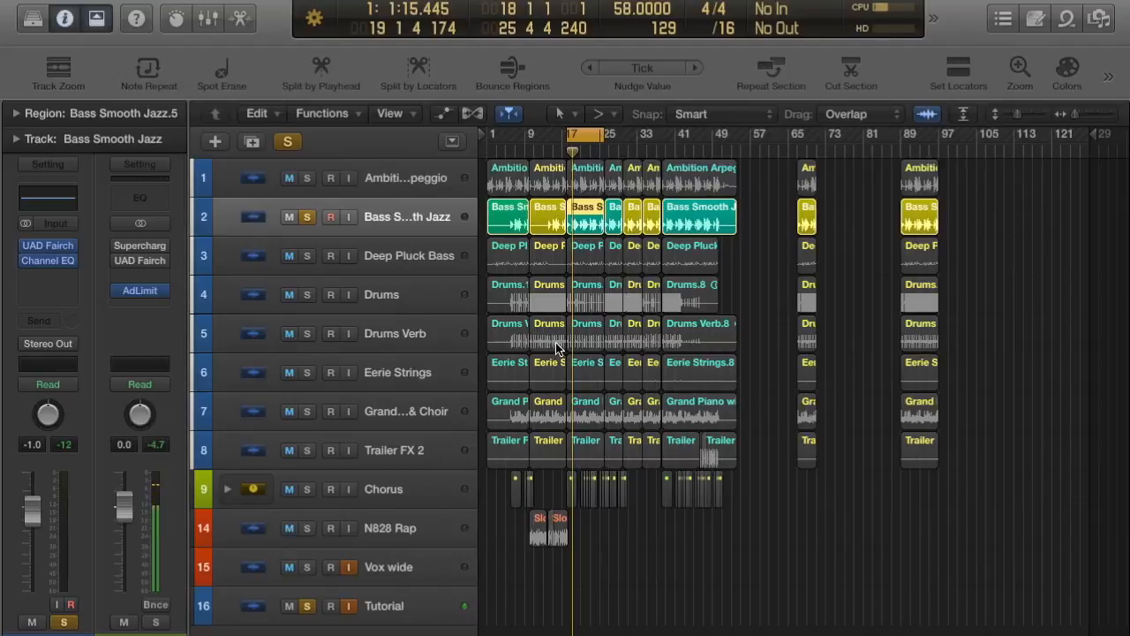
# Step: Move the playhead to bar 10, loop the section from bar 10 to bar 18 and select the N828 Rap track
pyautogui.click(527, 148)
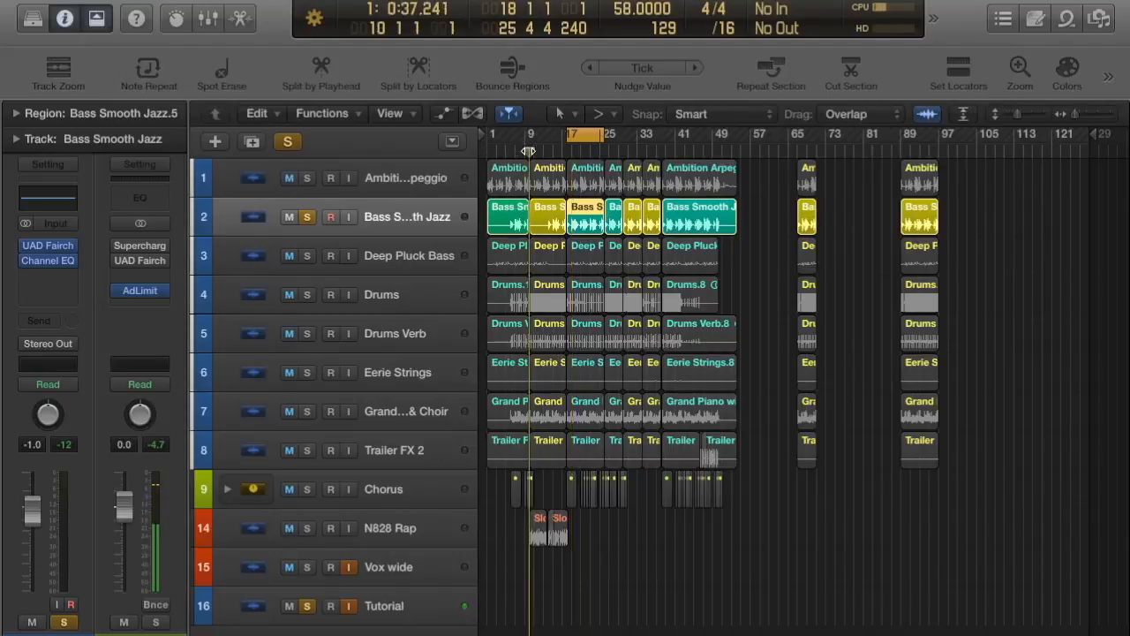
pyautogui.click(551, 216)
pyautogui.click(392, 532)
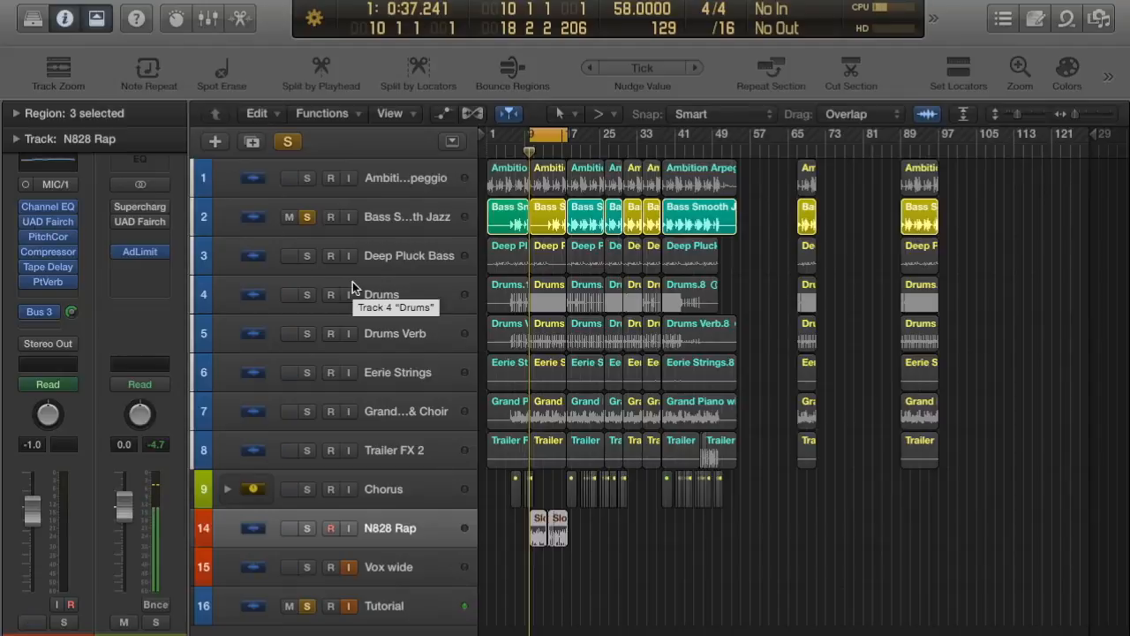
# Step: Insert the UAD UA 1176LN Legacy compressor in the N828 Rap track's free effect slot and position its window over the upper tracks
pyautogui.click(44, 296)
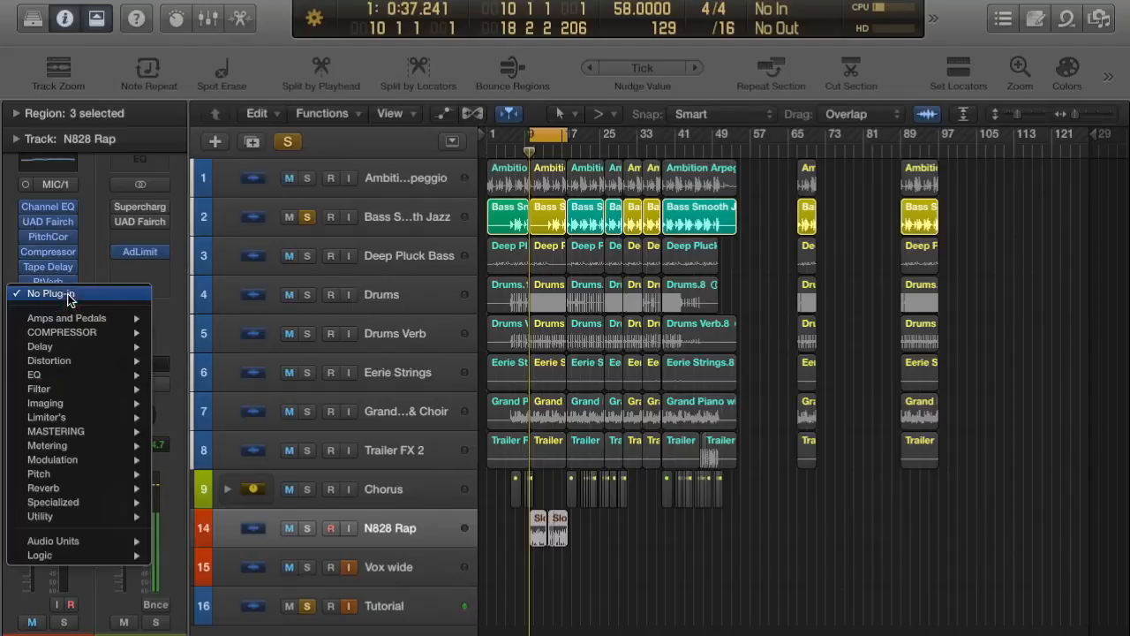
pyautogui.moveTo(97, 547)
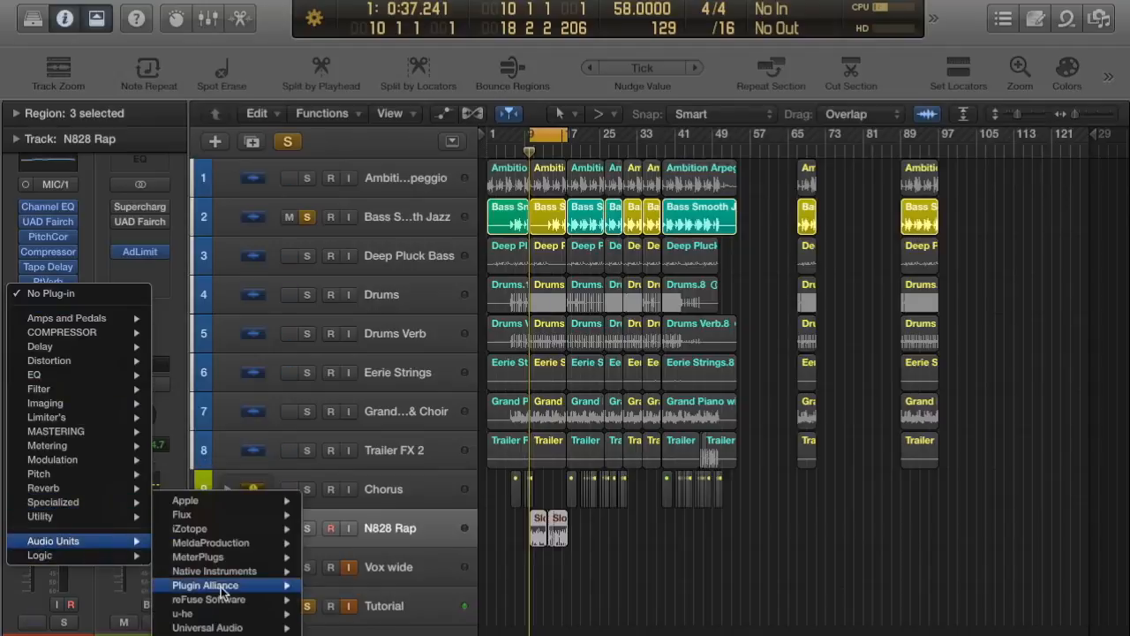
pyautogui.moveTo(231, 629)
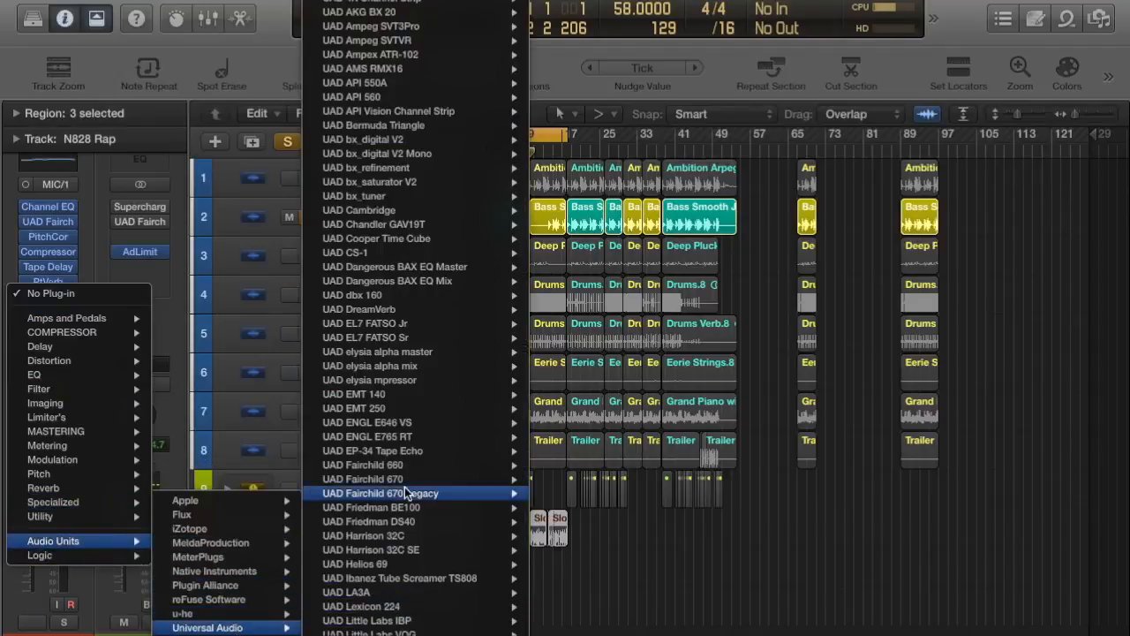
pyautogui.scroll(-10, 409, 489)
pyautogui.scroll(-20, 406, 490)
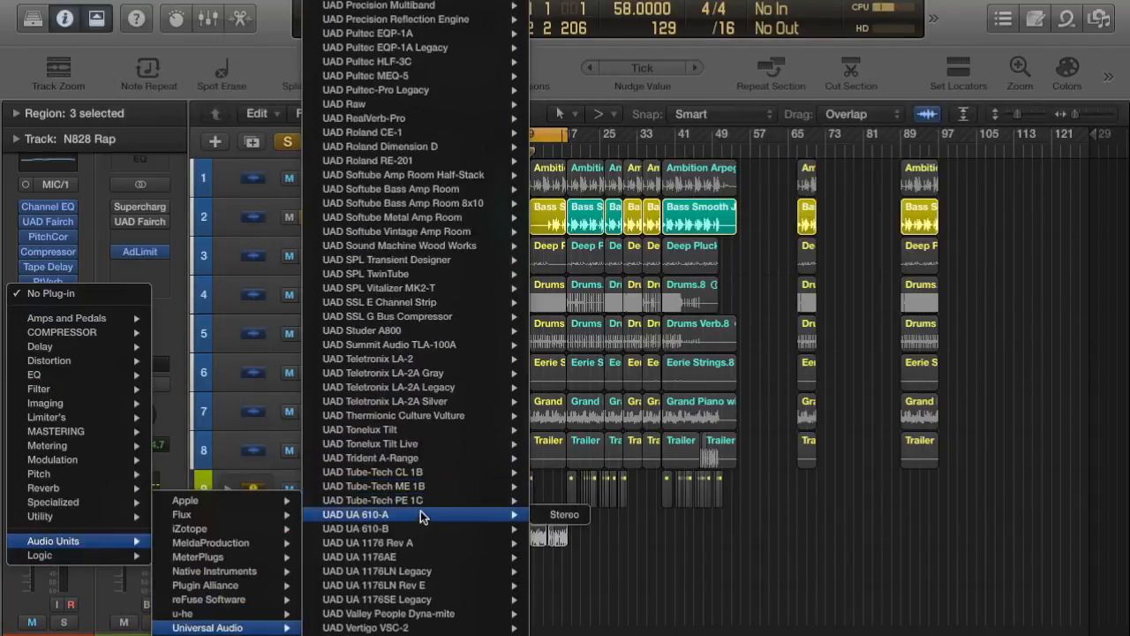
pyautogui.moveTo(472, 576)
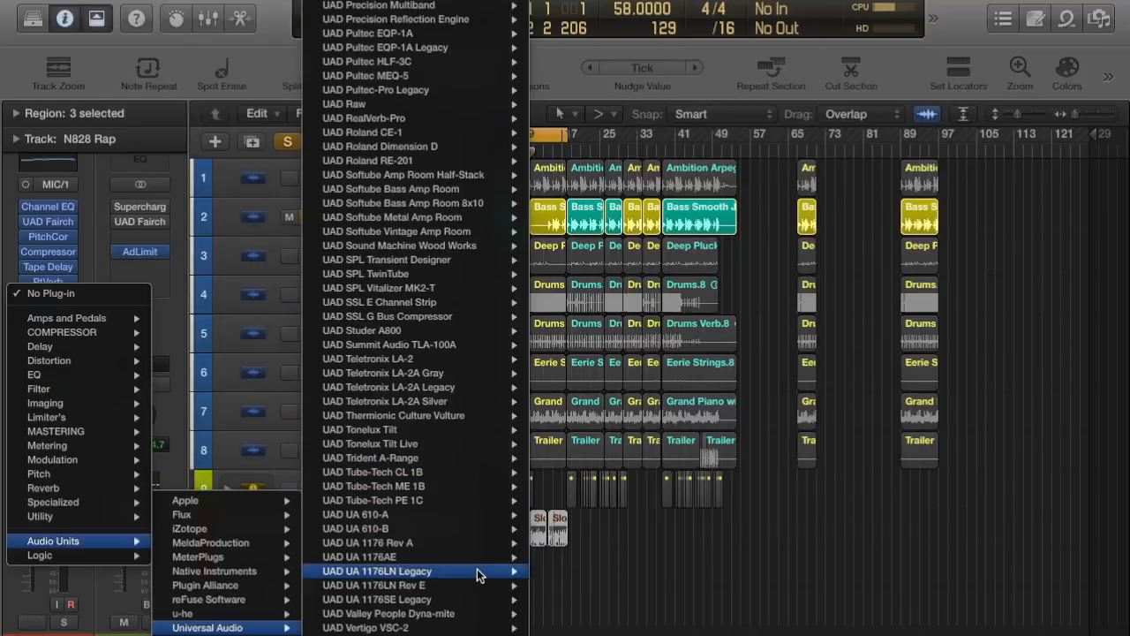
pyautogui.click(481, 573)
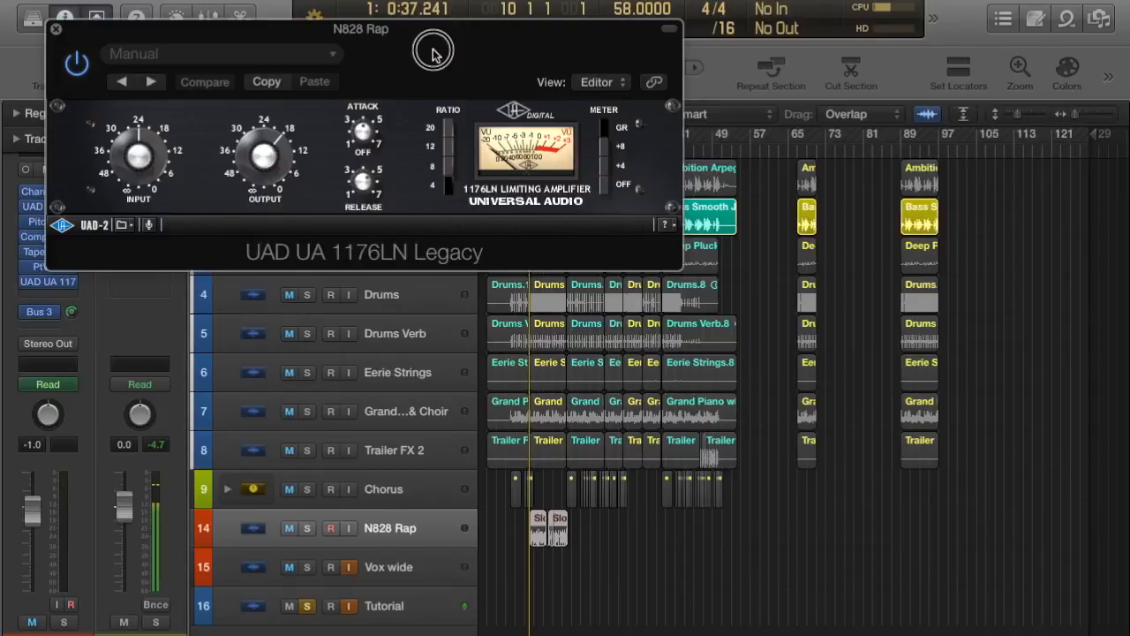
pyautogui.moveTo(434, 50); pyautogui.dragTo(643, 183)
pyautogui.click(884, 160)
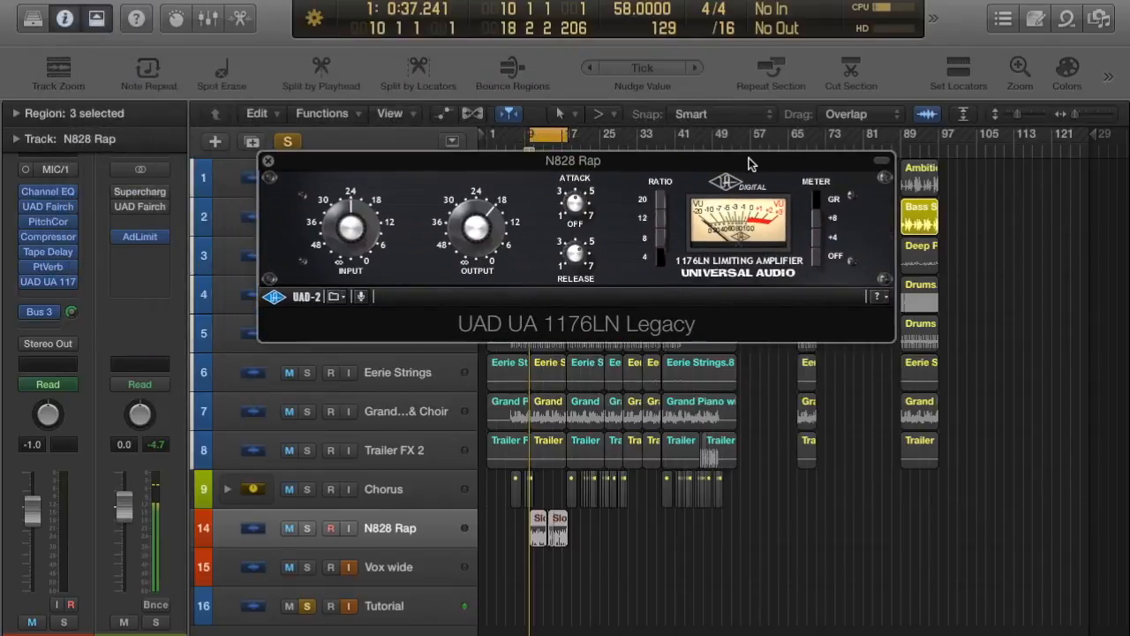
pyautogui.moveTo(705, 160); pyautogui.dragTo(682, 108)
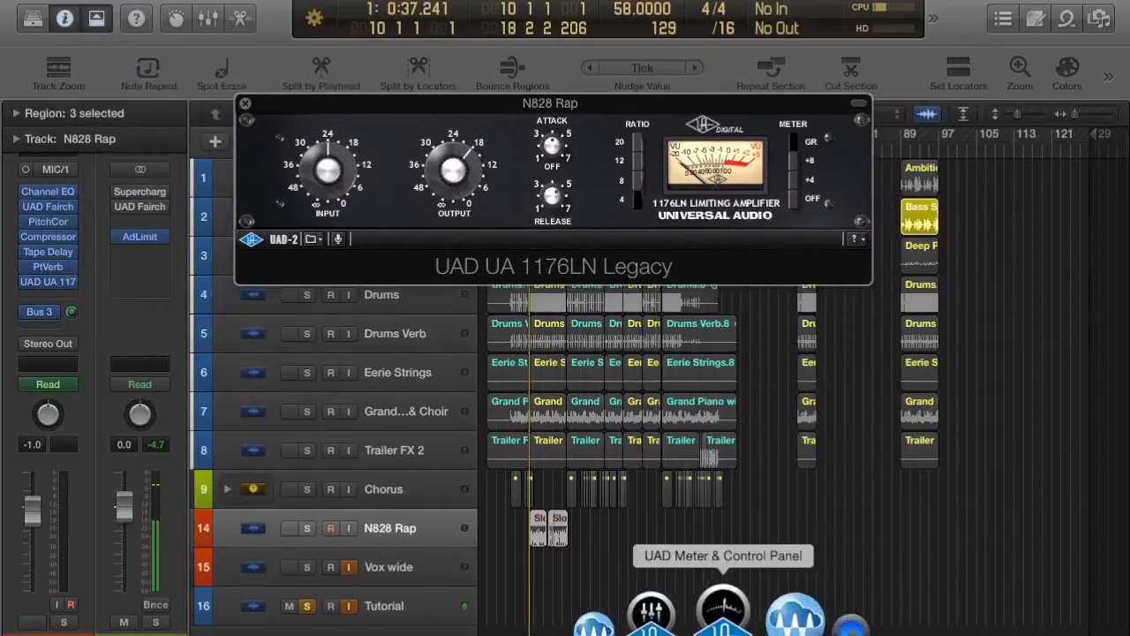
# Step: Switch to the UAD Console, load the UA 610-B preamp into the Analog 1 Unison slot and close its window
pyautogui.click(713, 618)
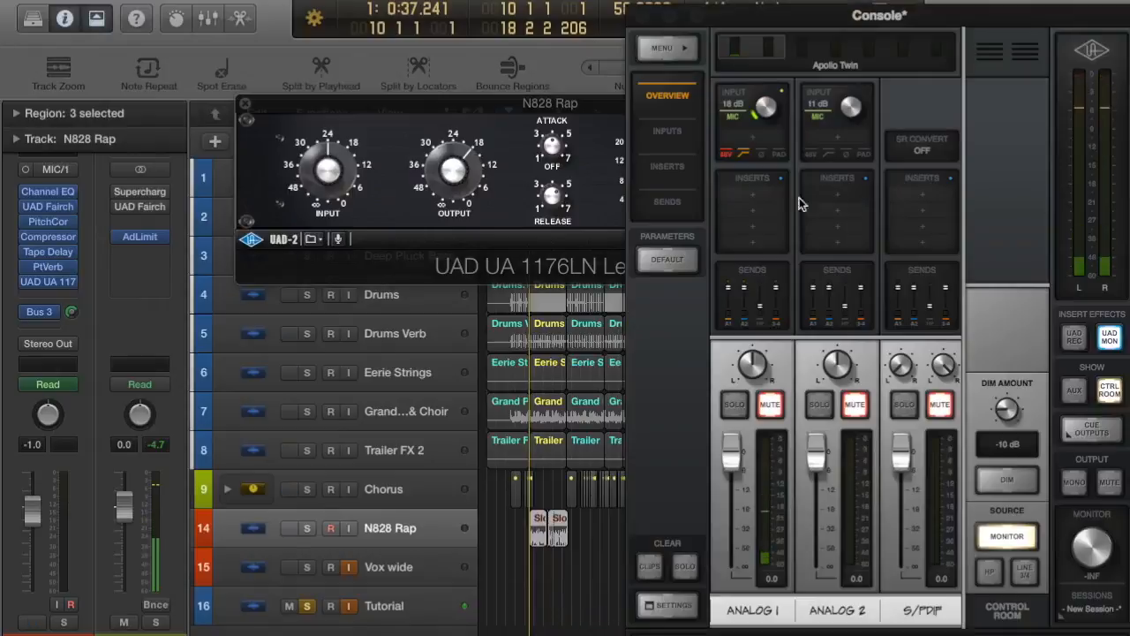
pyautogui.click(756, 141)
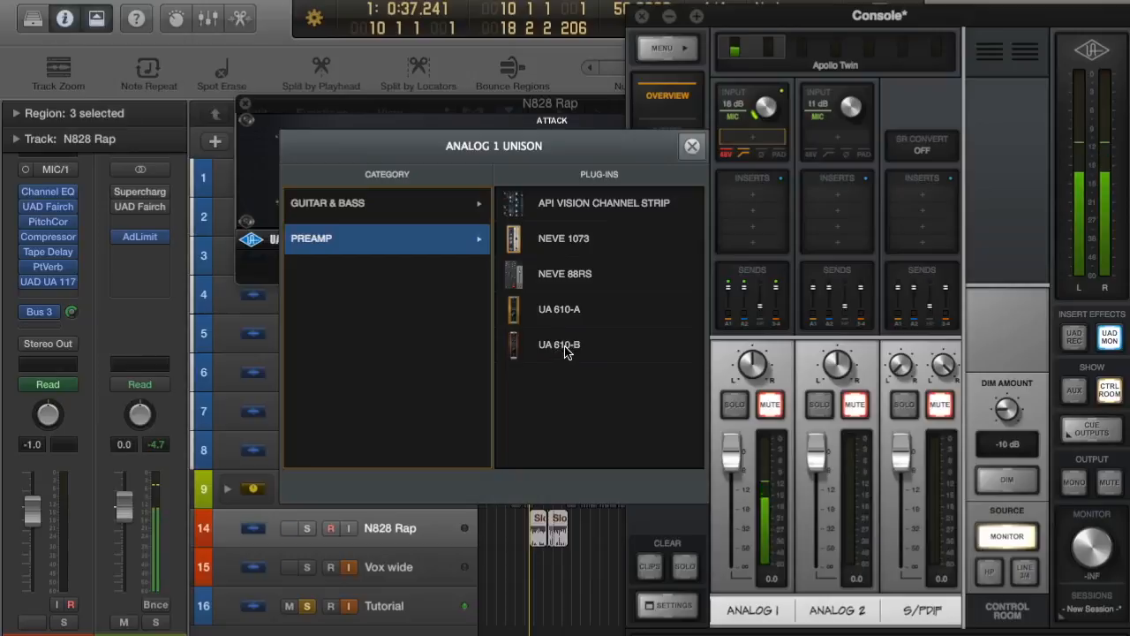
pyautogui.click(588, 348)
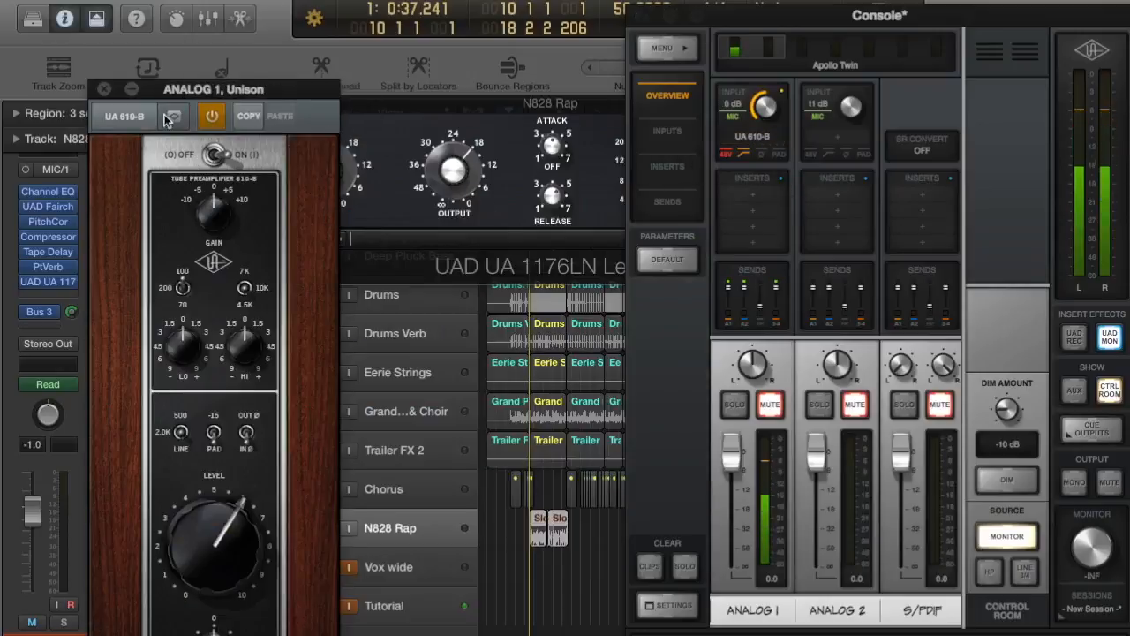
pyautogui.click(104, 92)
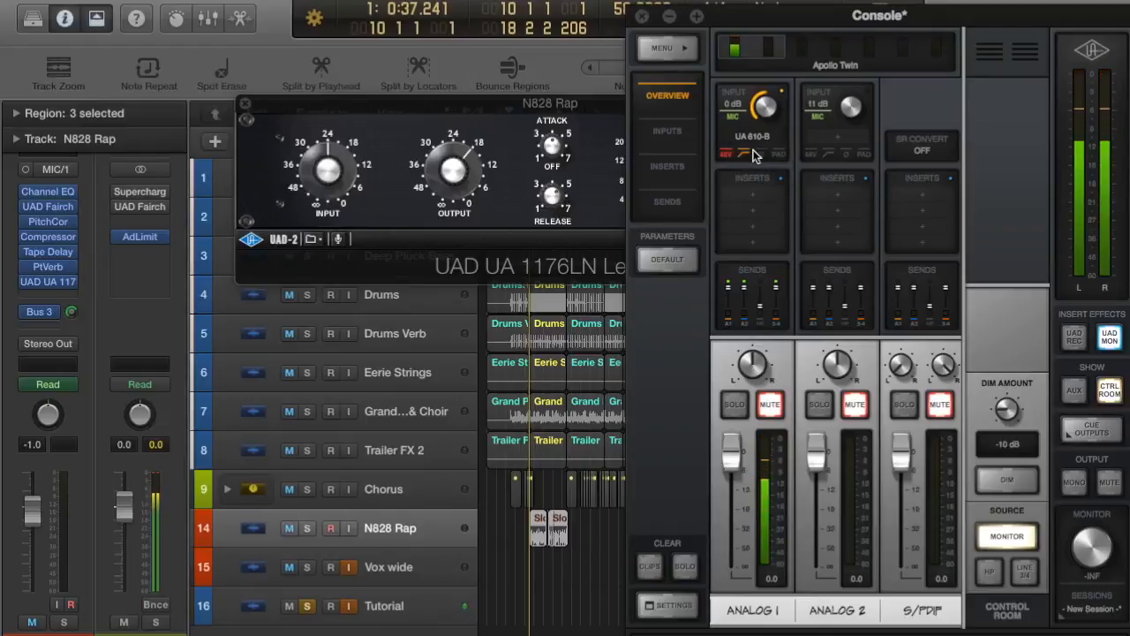
# Step: Reopen the Analog 1 UA 610-B preamp, reposition it to examine the whole front panel, and close it
pyautogui.moveTo(758, 144)
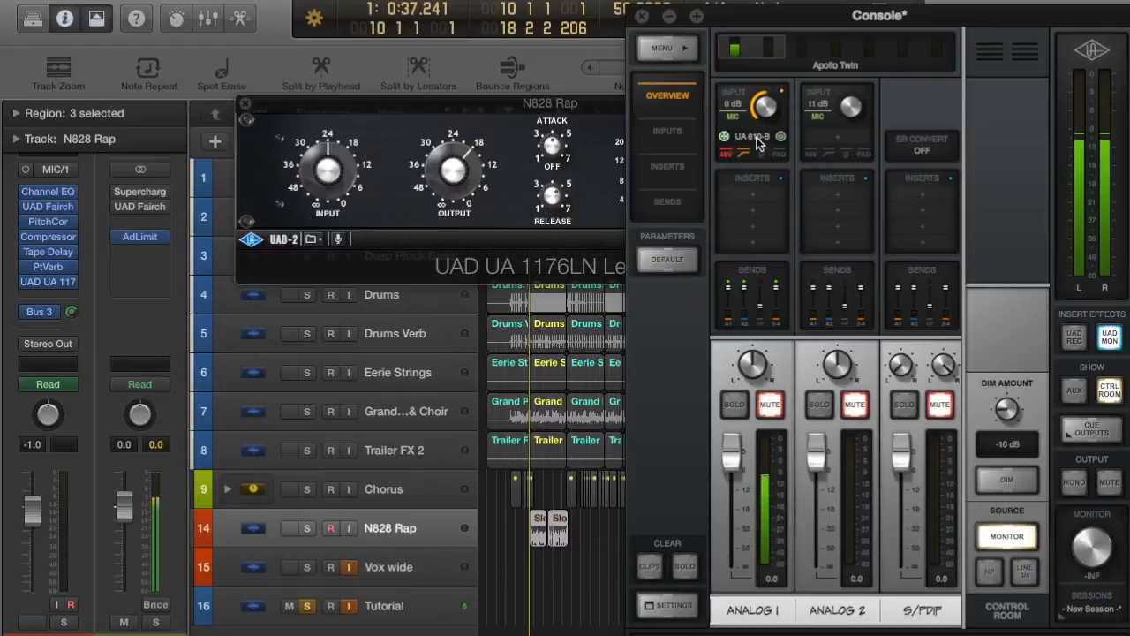
pyautogui.click(753, 137)
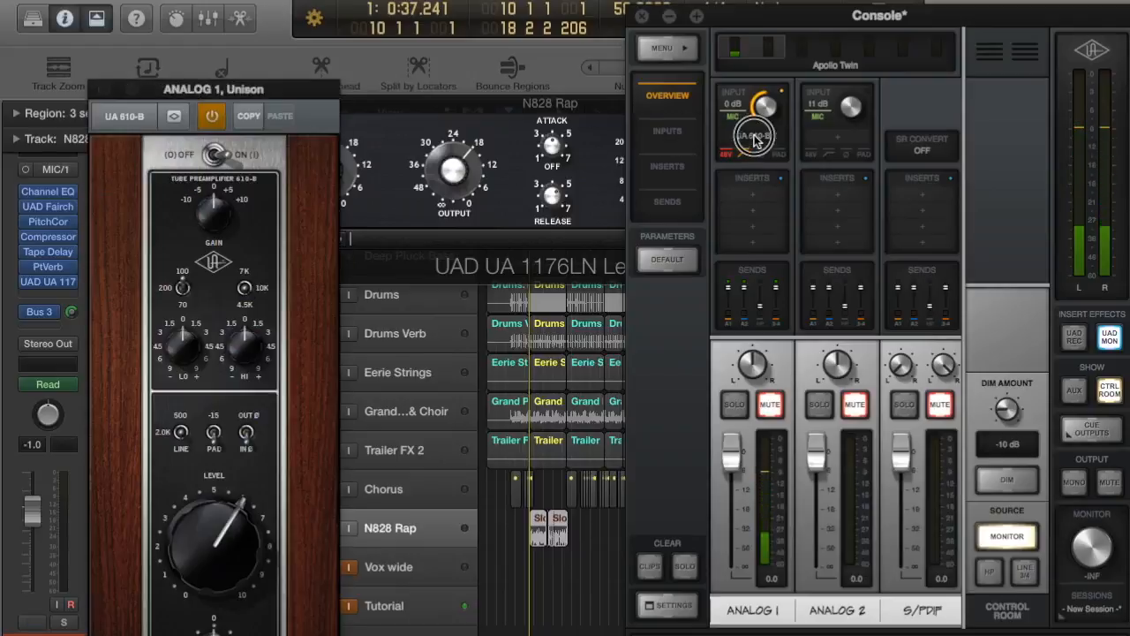
pyautogui.moveTo(228, 97); pyautogui.dragTo(467, 0)
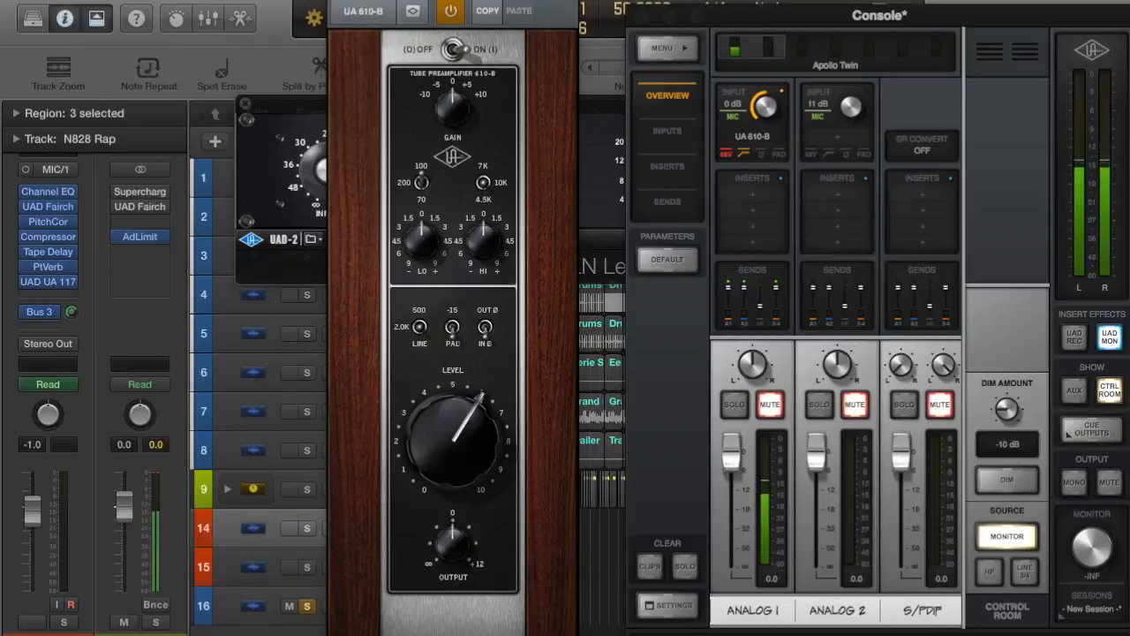
pyautogui.click(338, 3)
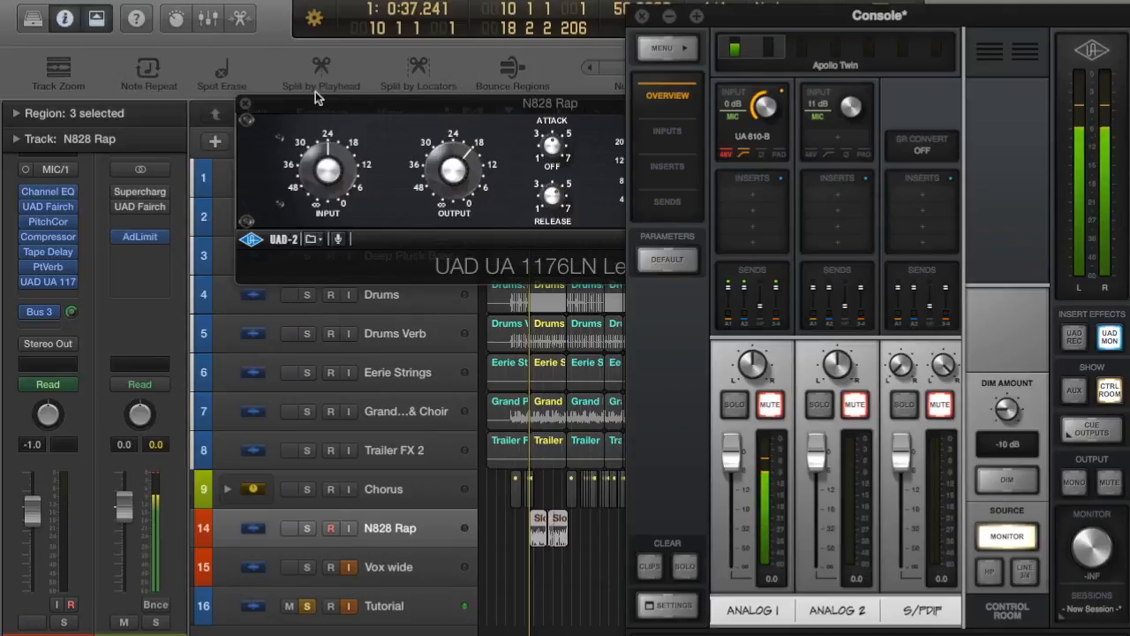
# Step: Bring the UA 1176LN Legacy window forward, move it clear of the Console to review its controls, and close it
pyautogui.click(264, 100)
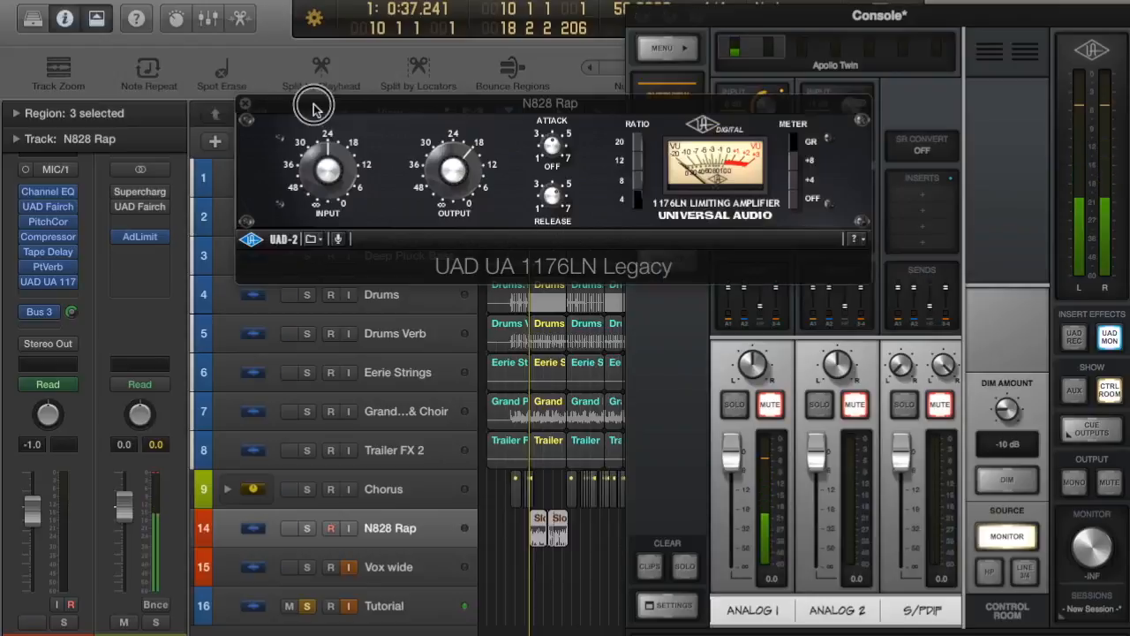
pyautogui.moveTo(308, 103); pyautogui.dragTo(213, 109)
pyautogui.moveTo(450, 113); pyautogui.dragTo(343, 60)
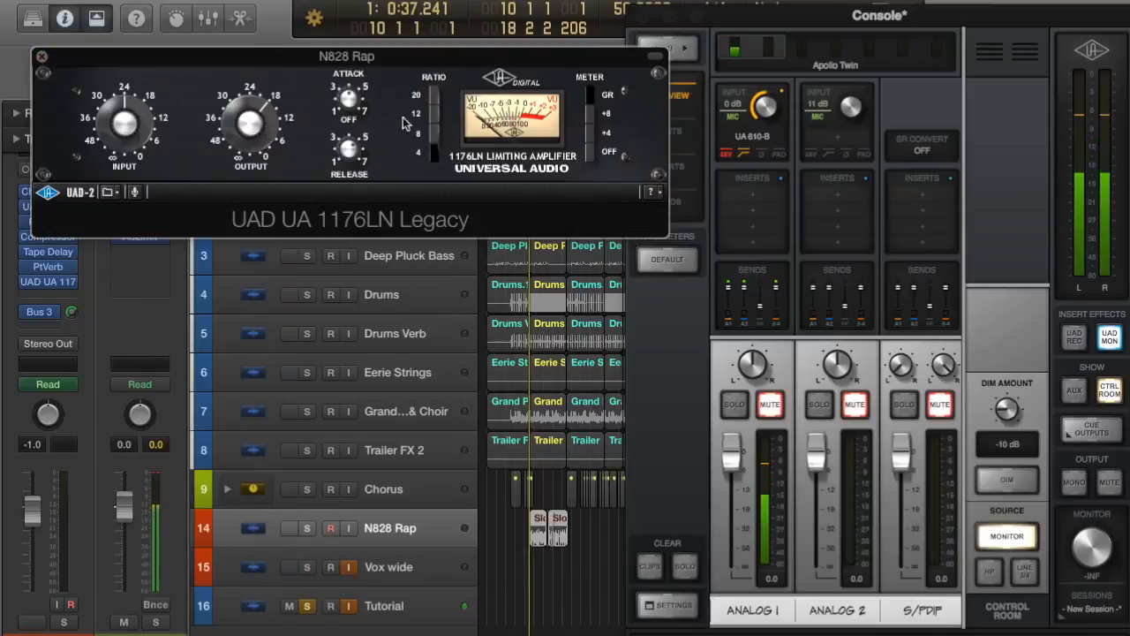
pyautogui.click(41, 55)
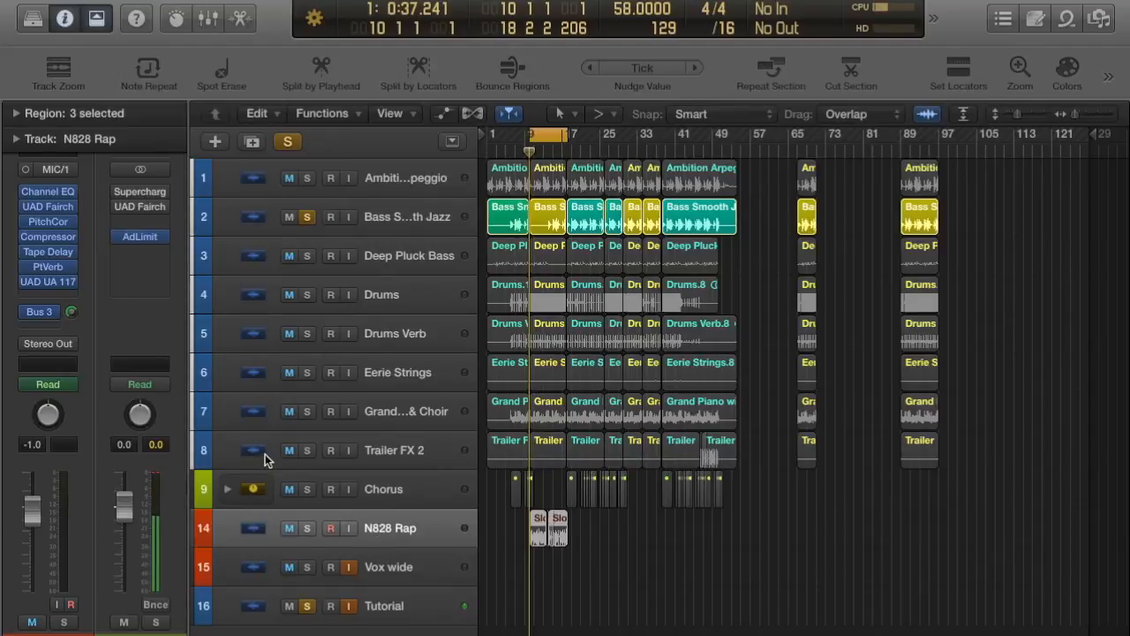
# Step: Reselect the N828 Rap track, mute the Tutorial track and solo N828 Rap
pyautogui.click(554, 223)
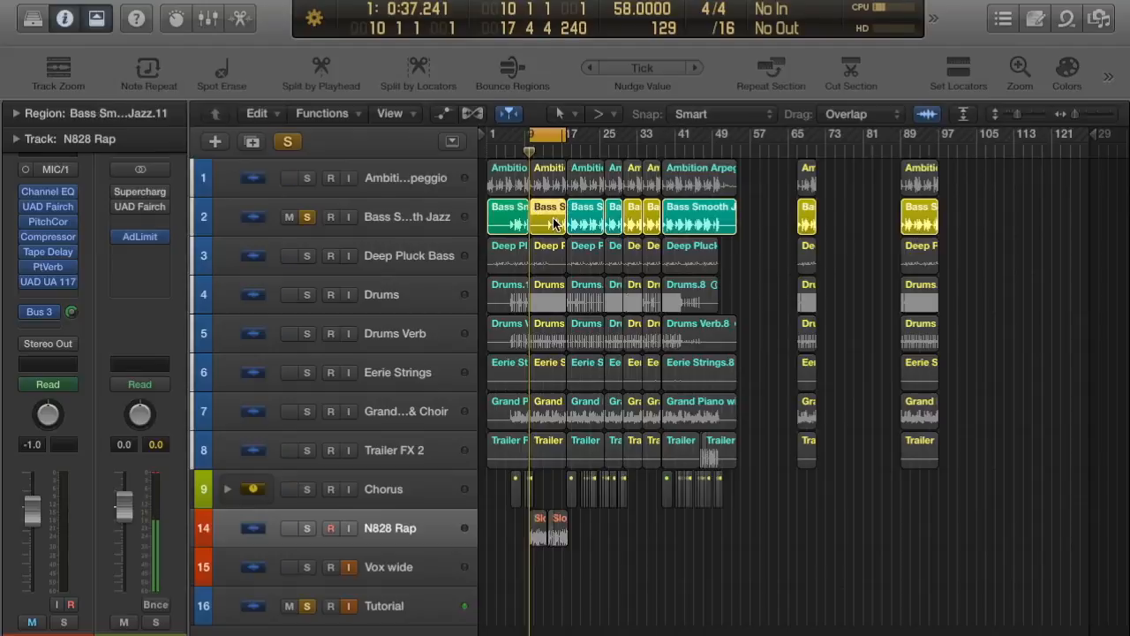
pyautogui.click(405, 526)
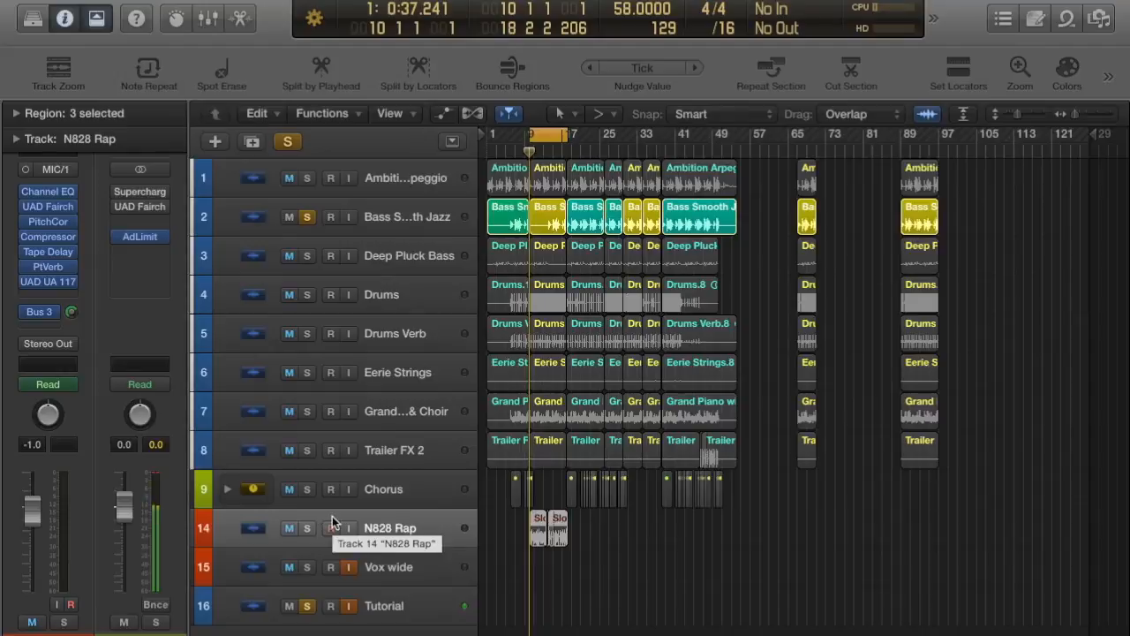
pyautogui.click(392, 525)
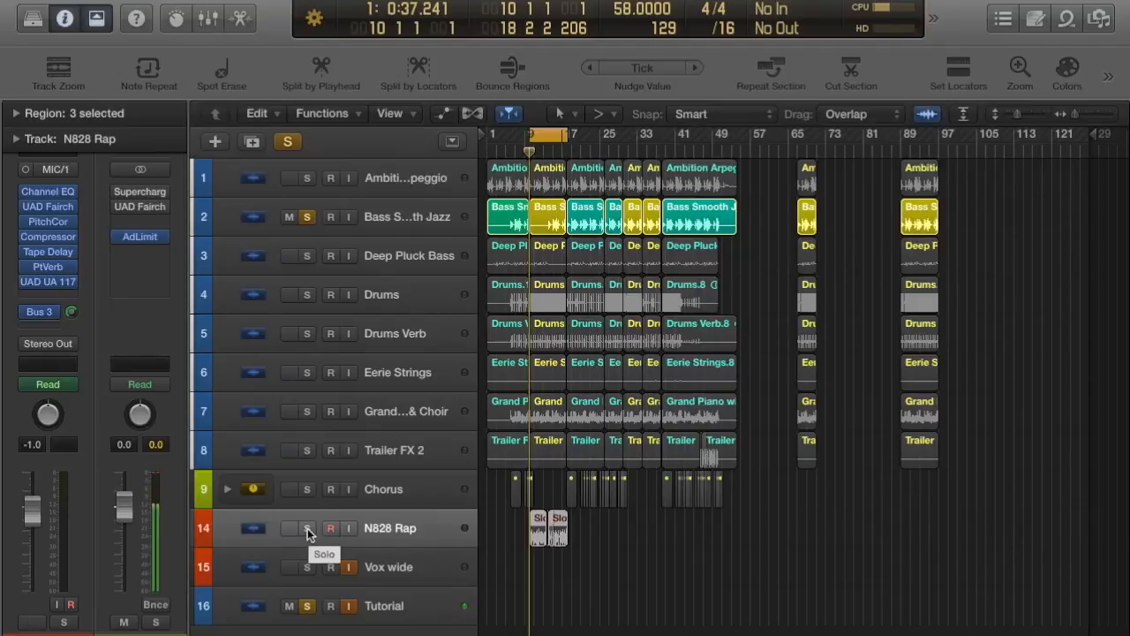
pyautogui.click(289, 607)
pyautogui.click(308, 528)
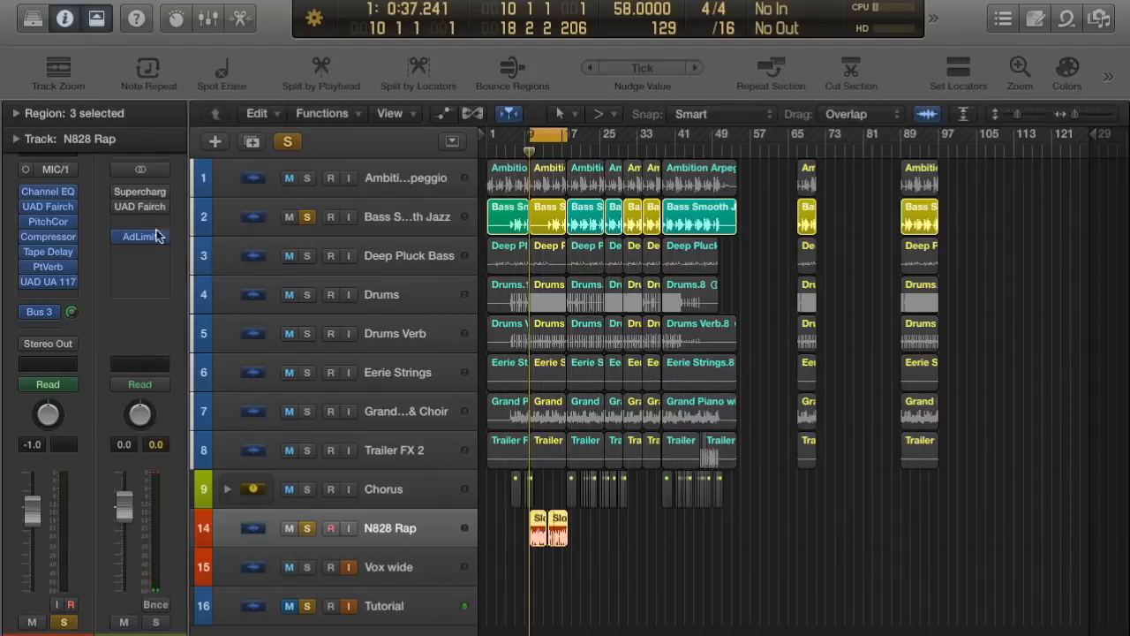
# Step: Open the Fairchild 660 on N828 Rap and bypass the track's Compressor, Tape Delay, PtVerb and UA 1176LN during playback
pyautogui.click(51, 209)
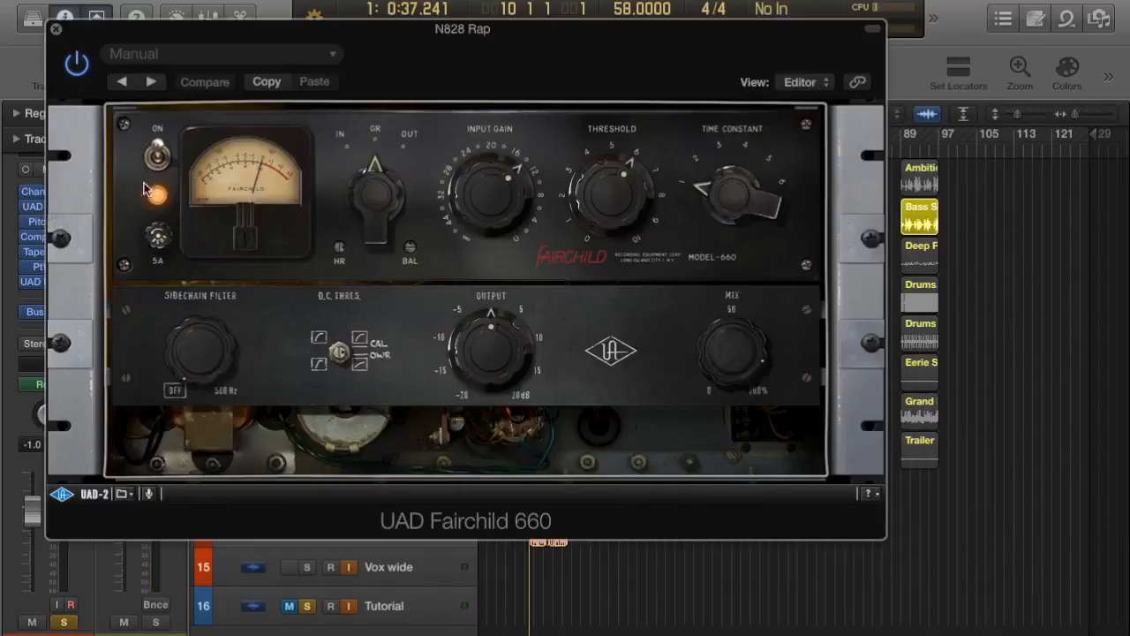
pyautogui.moveTo(390, 58); pyautogui.dragTo(580, 52)
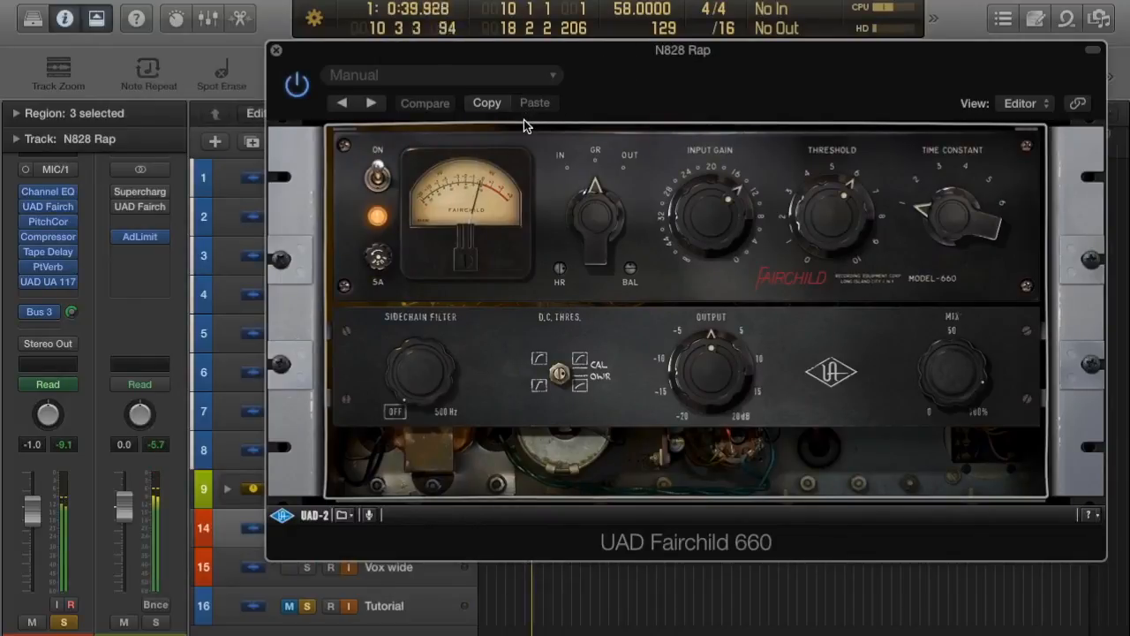
pyautogui.click(27, 267)
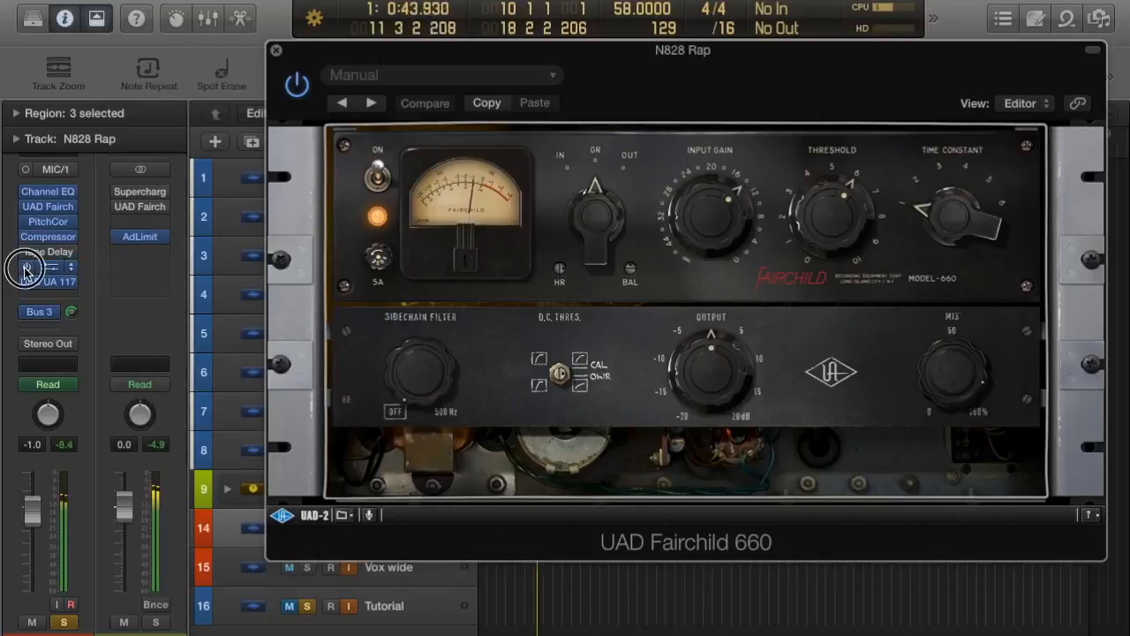
pyautogui.click(26, 282)
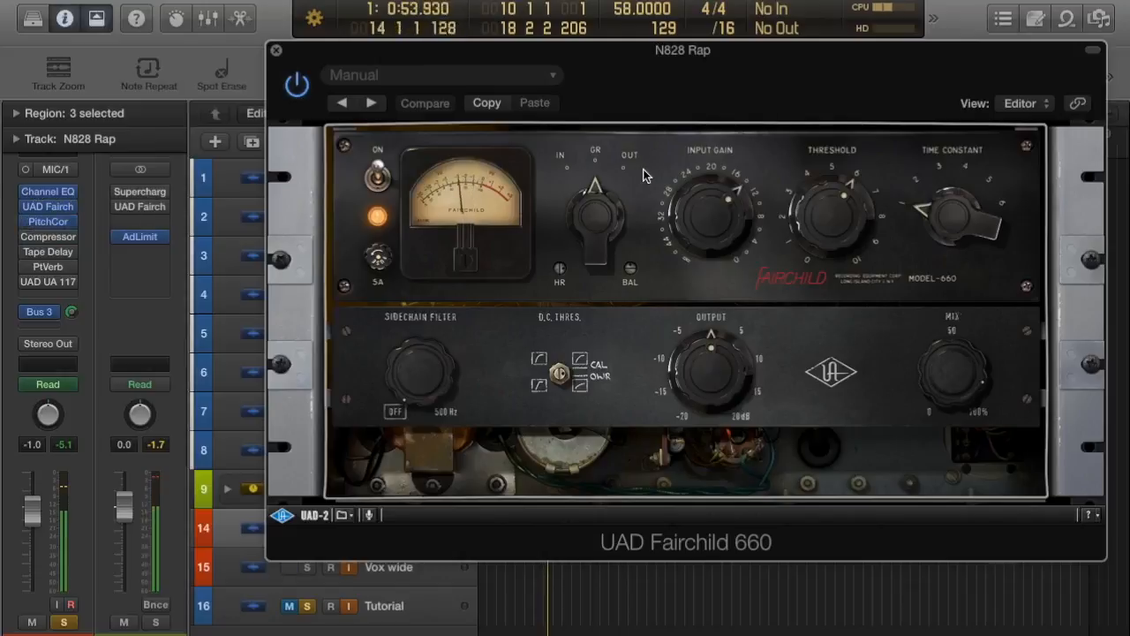
# Step: Reposition the rap track's Fairchild 660 window, audition the vocal with the plug-in bypassed, and hide the window's header controls
pyautogui.moveTo(570, 64); pyautogui.dragTo(710, 298)
pyautogui.click(307, 217)
pyautogui.moveTo(819, 331); pyautogui.dragTo(651, 89)
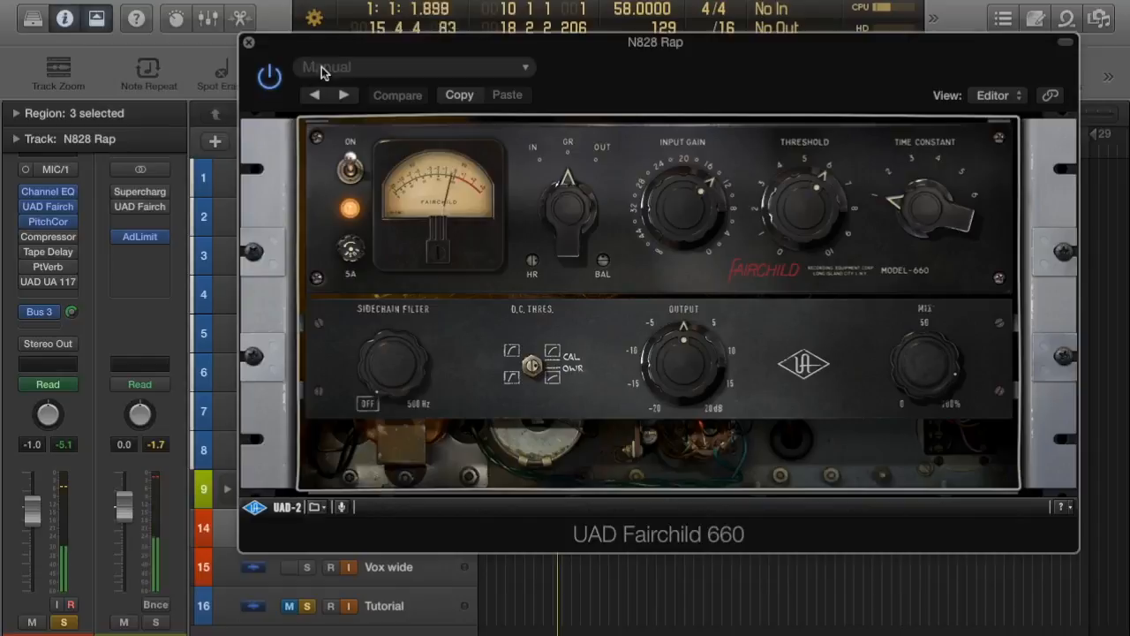
pyautogui.click(270, 79)
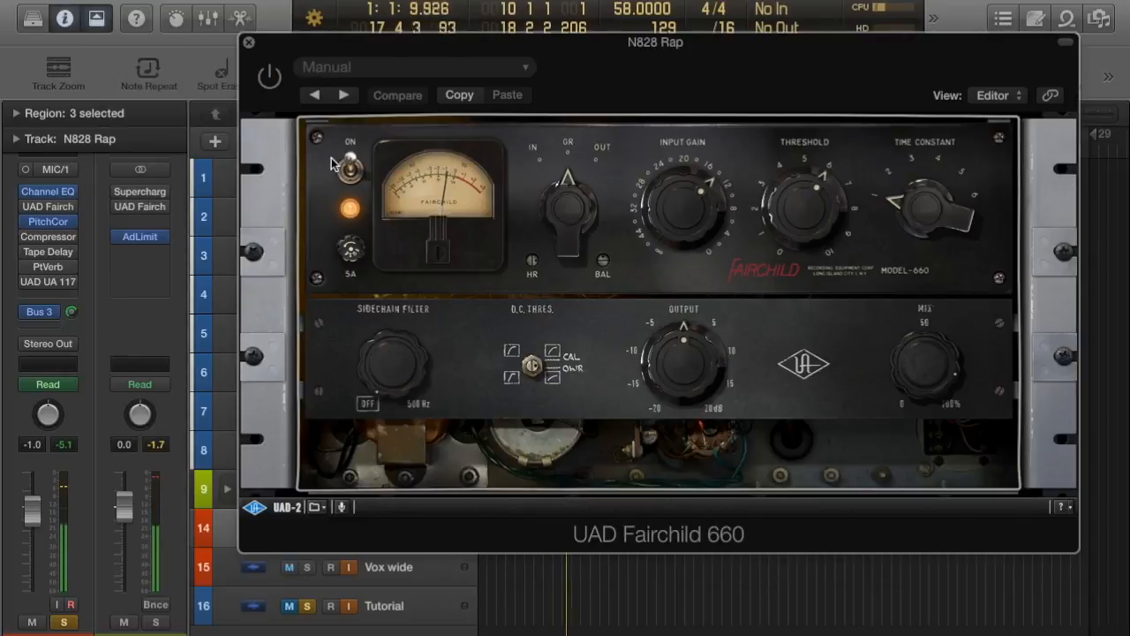
pyautogui.click(1066, 42)
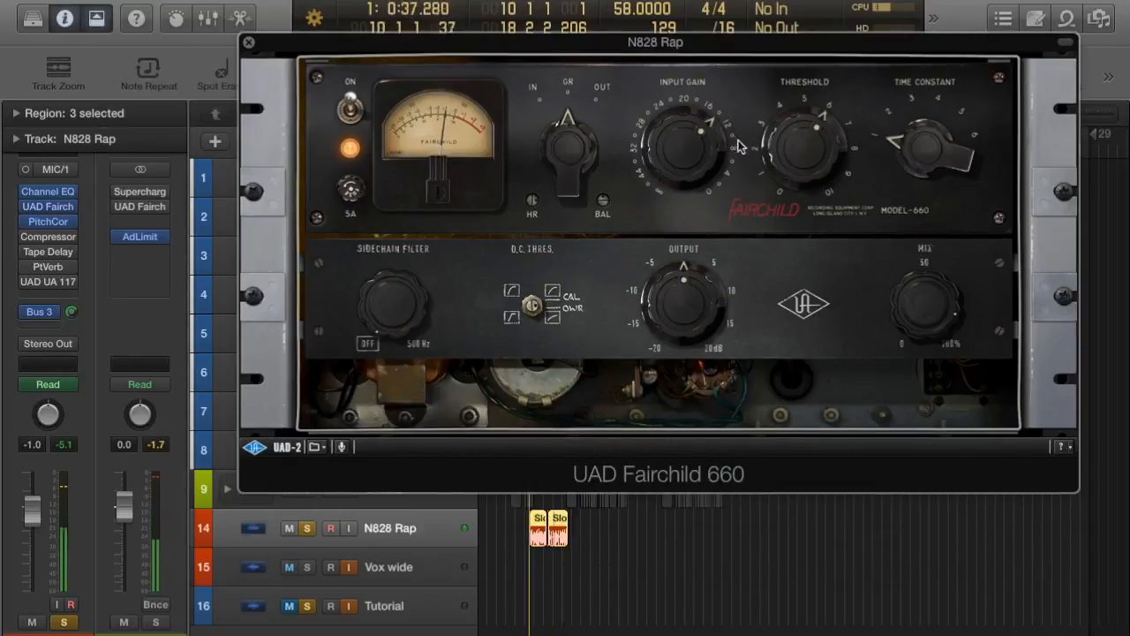
# Step: Compare the rap vocal with the Fairchild 660 on and off, raising its threshold slightly between comparisons
pyautogui.click(30, 207)
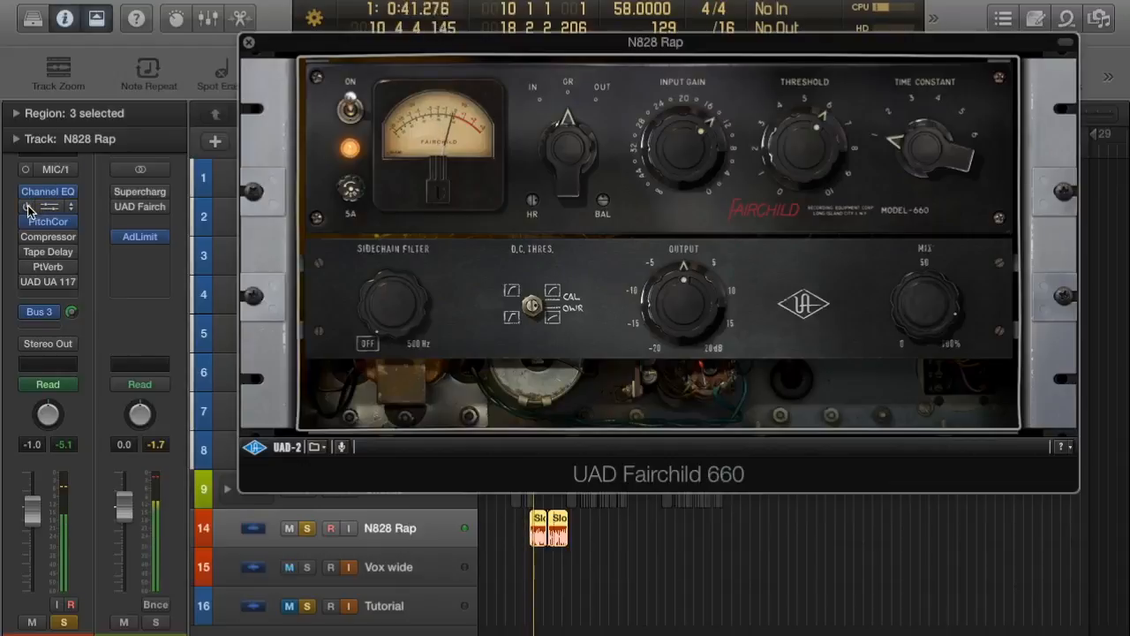
pyautogui.click(30, 209)
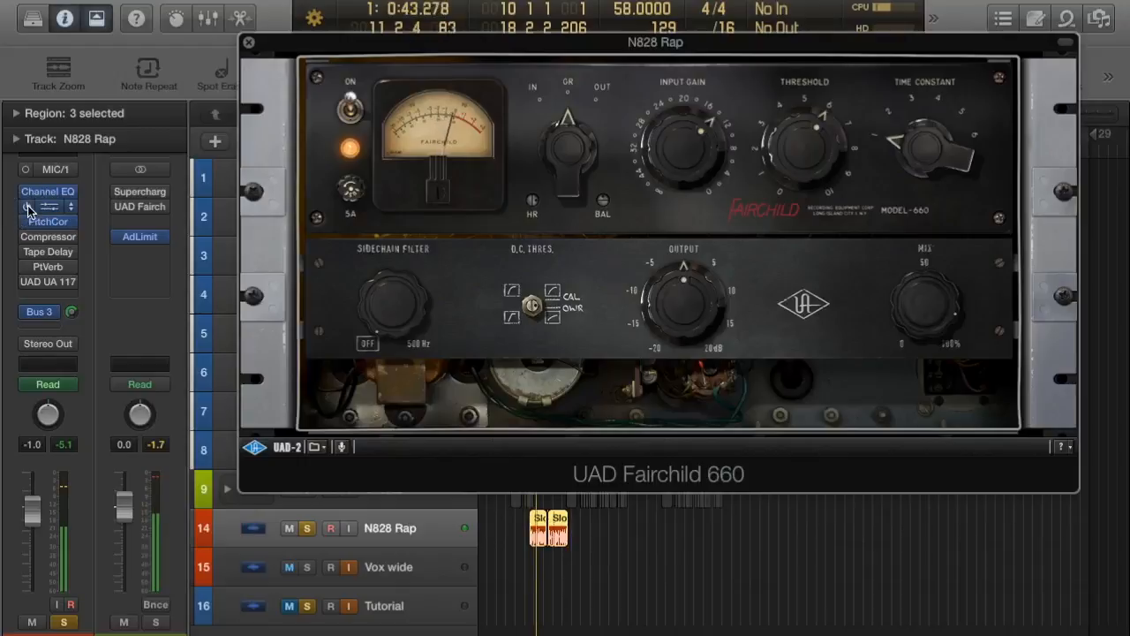
pyautogui.click(351, 113)
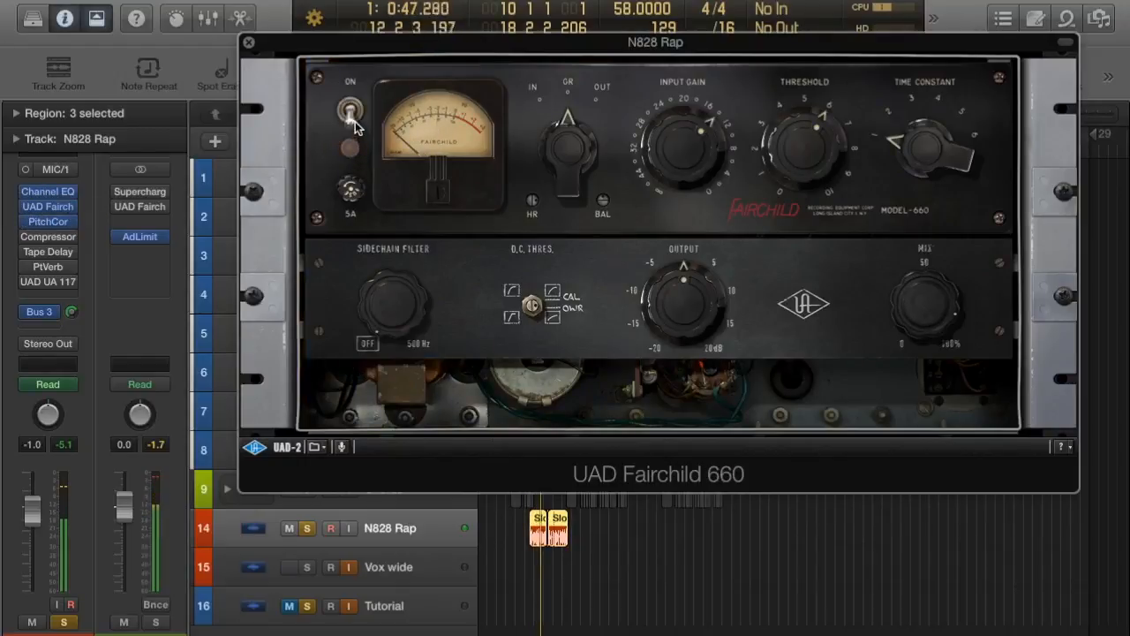
pyautogui.click(350, 111)
pyautogui.moveTo(790, 138); pyautogui.dragTo(787, 143)
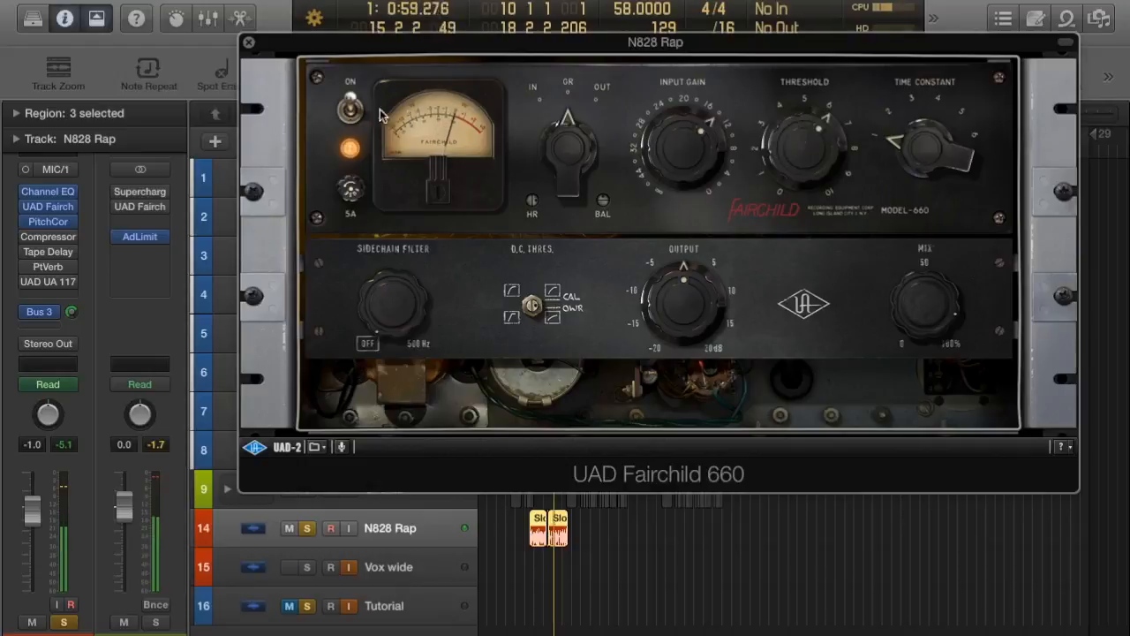
pyautogui.click(349, 108)
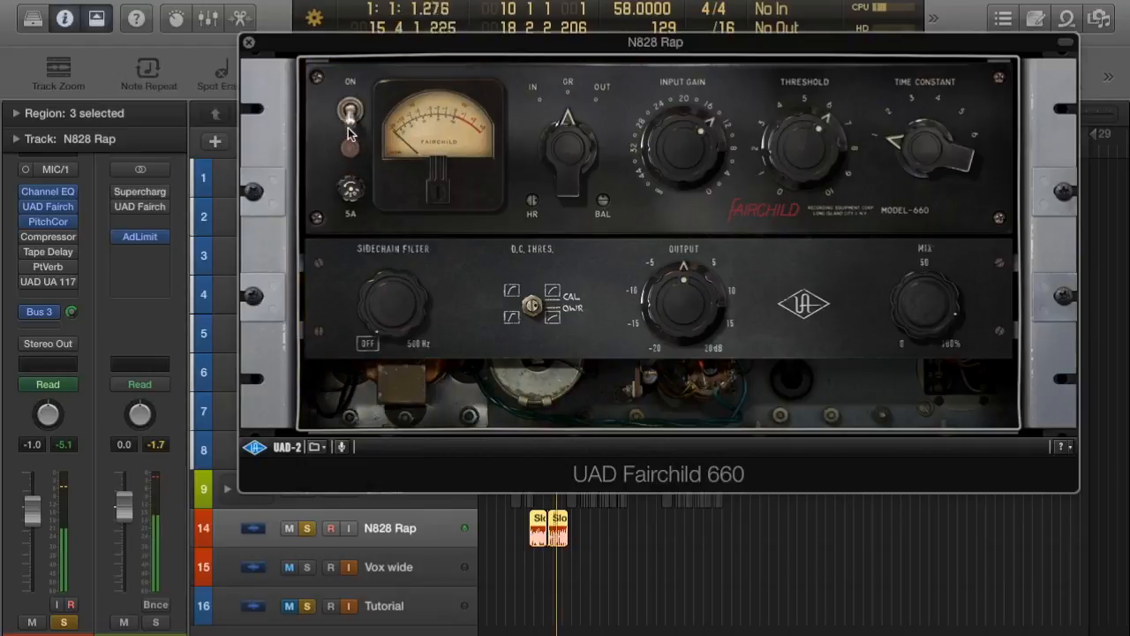
# Step: Switch the rap track's Fairchild 660 back on to audition the compressed vocal, stop playback and close the plug-in
pyautogui.click(350, 110)
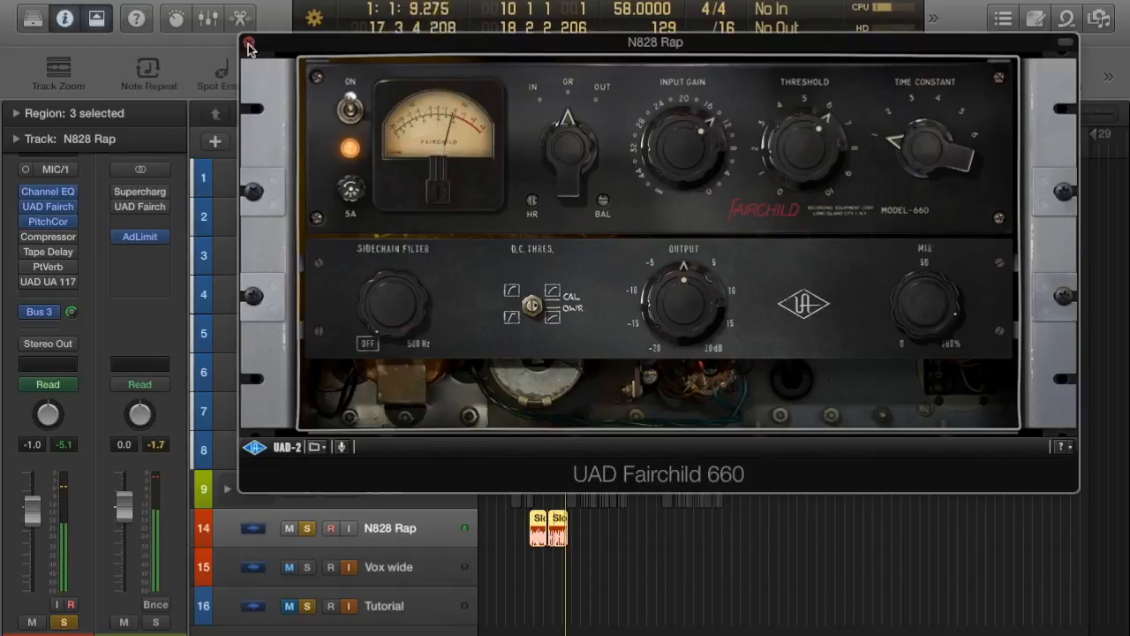
pyautogui.press('space')
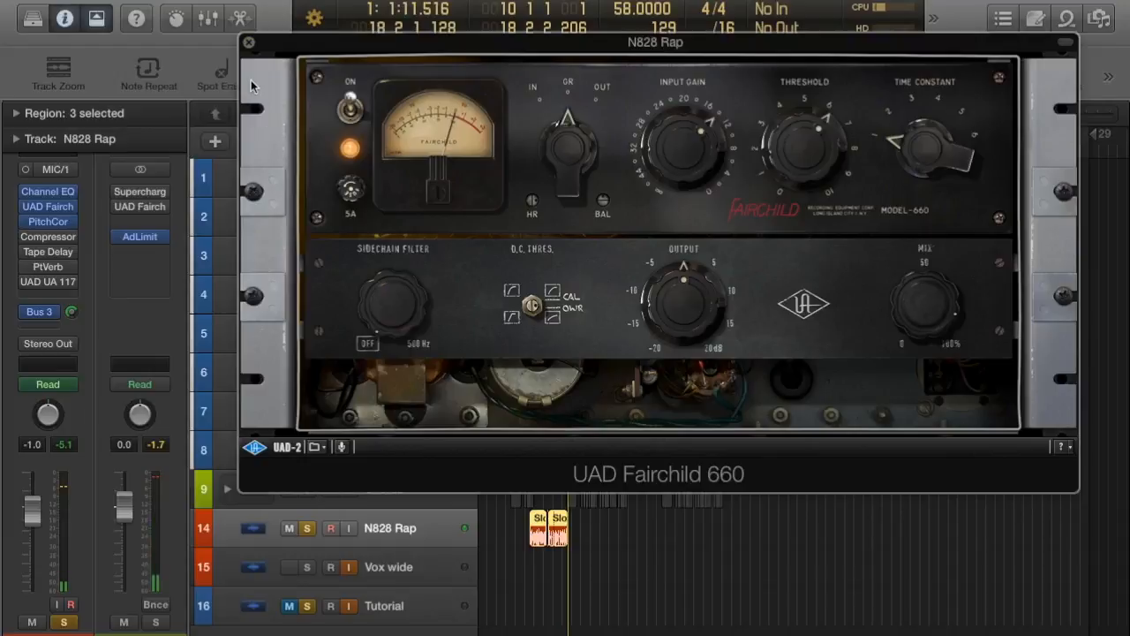
pyautogui.click(249, 43)
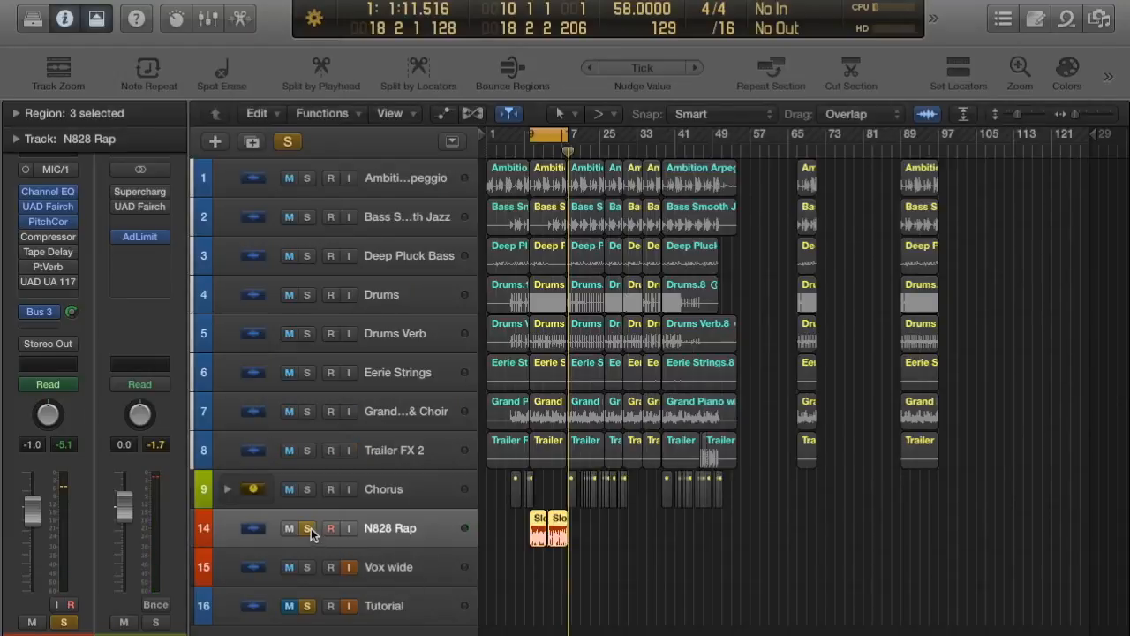
# Step: Take N828 Rap out of solo and unmute the Tutorial track
pyautogui.click(309, 528)
pyautogui.click(289, 606)
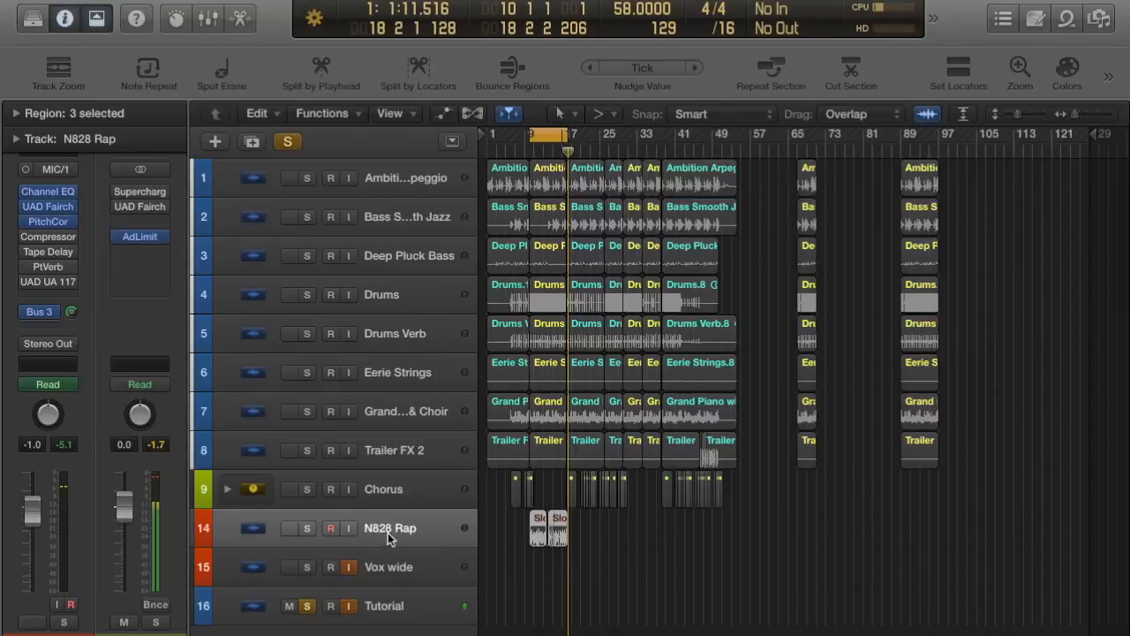
# Step: Examine the N828 Rap vocal waveform up close at bar 10, looking at its peaks and quiet gaps
pyautogui.press('z')
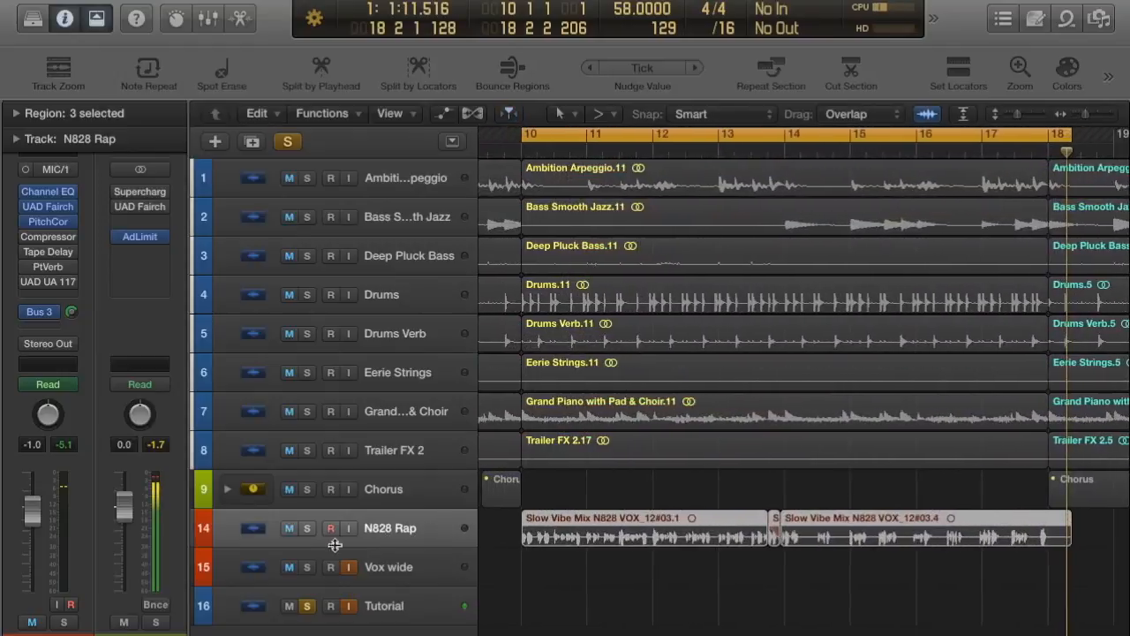
pyautogui.press('super+Down')
pyautogui.press('super+Down')
pyautogui.press('super+Down')
pyautogui.press('super+Down')
pyautogui.press('super+Down')
pyautogui.press('super+Down')
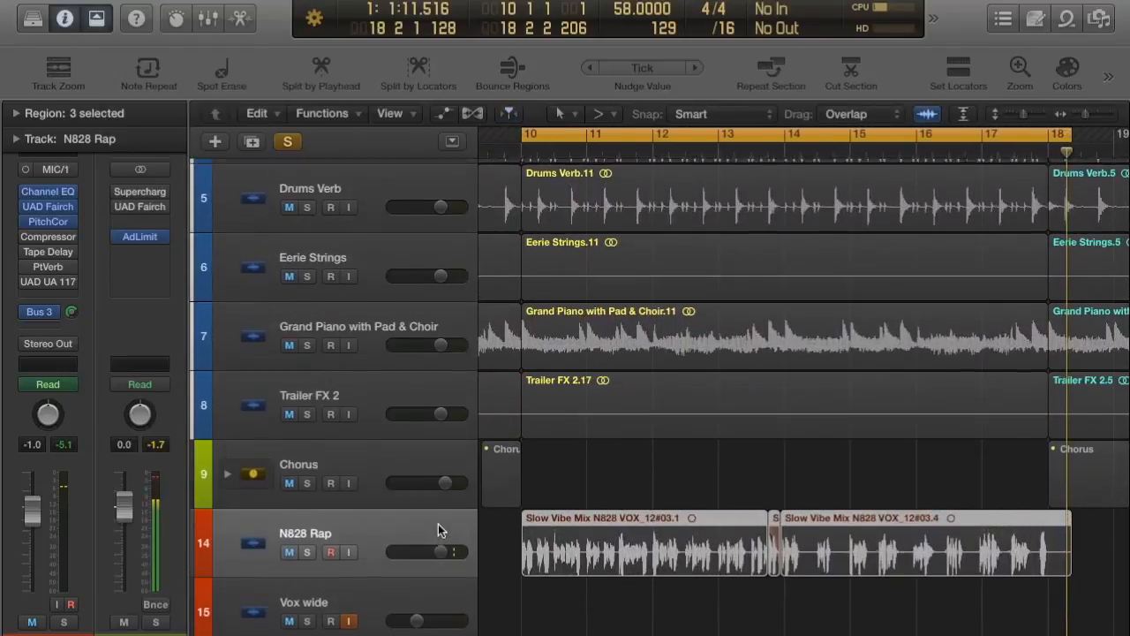
pyautogui.press('super+Right')
pyautogui.press('super+Right')
pyautogui.press('super+Right')
pyautogui.press('super+Right')
pyautogui.press('super+Right')
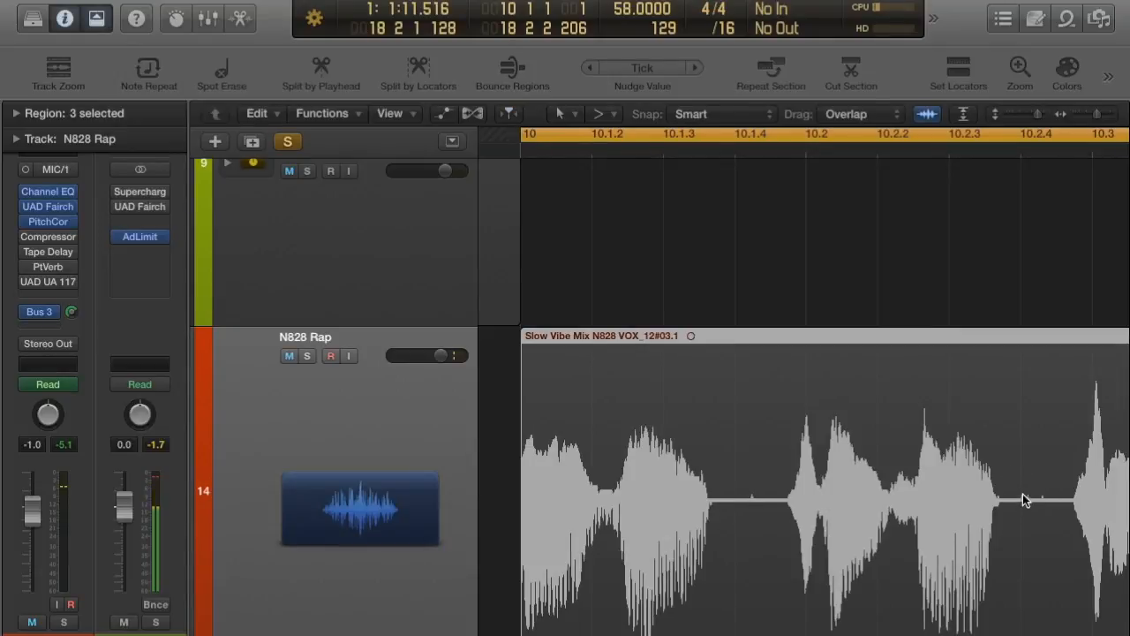
# Step: Examine the waveform dynamics across all the N828 Rap regions from bar 10 to bar 18
pyautogui.press('super+Left')
pyautogui.press('super+Left')
pyautogui.press('super+Left')
pyautogui.press('super+Left')
pyautogui.press('super+Left')
pyautogui.press('super+Left')
pyautogui.press('super+Left')
pyautogui.press('super+Left')
pyautogui.press('super+Left')
pyautogui.press('super+Left')
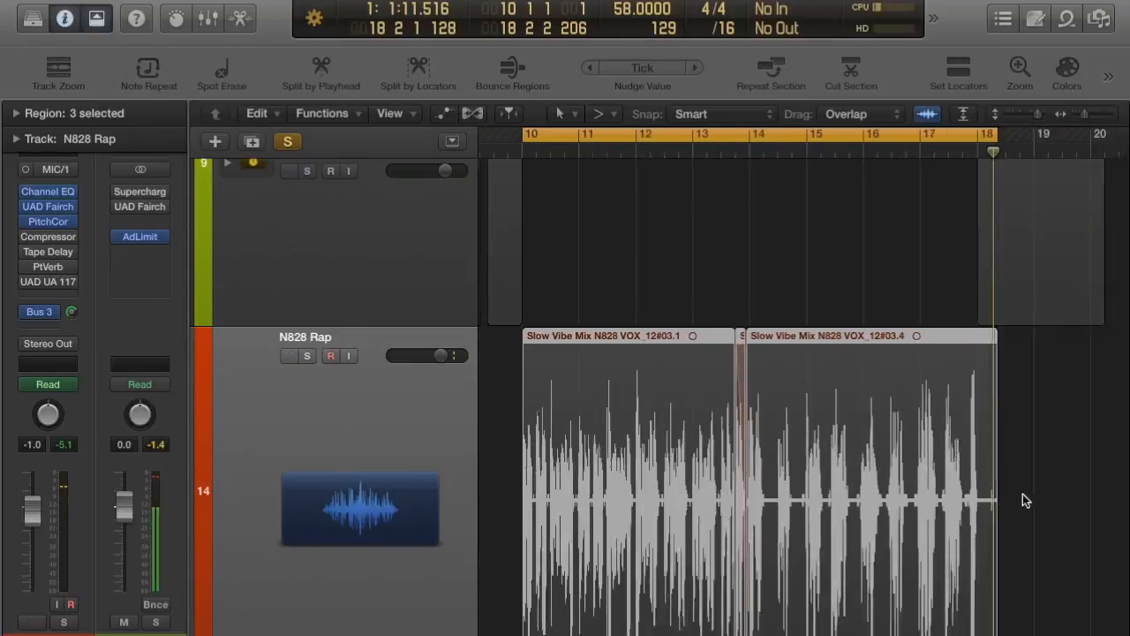
pyautogui.press('super+Left')
pyautogui.press('super+Left')
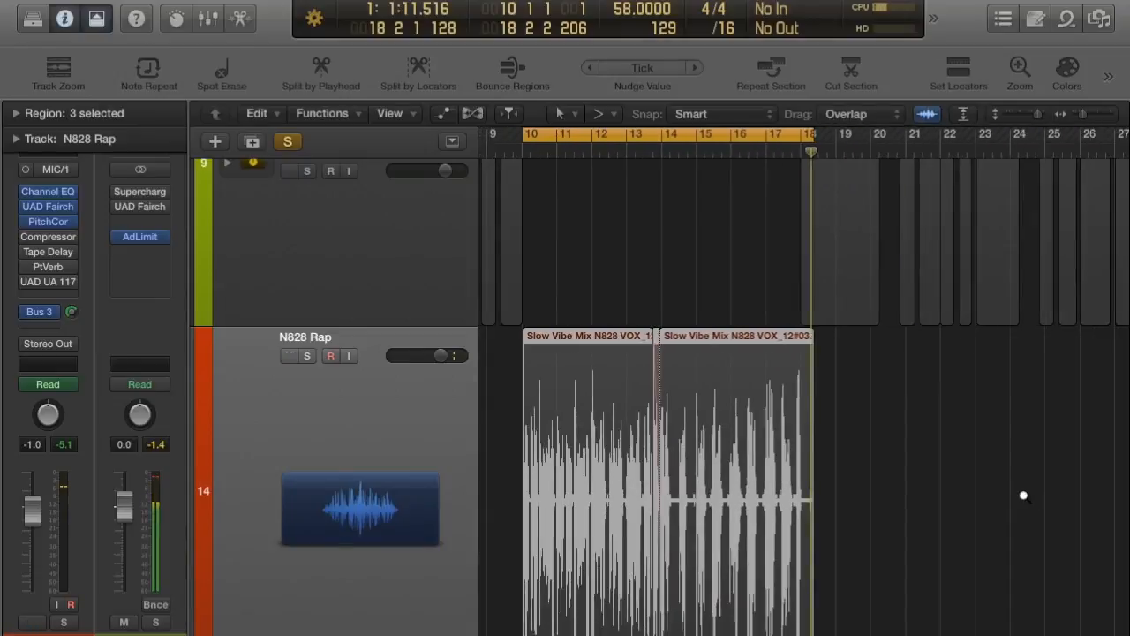
# Step: Return the arrangement to an overview showing every track around the rap section
pyautogui.press('super+Up')
pyautogui.press('super+Up')
pyautogui.press('super+Up')
pyautogui.press('super+Up')
pyautogui.press('super+Left')
pyautogui.press('super+Left')
pyautogui.press('super+Left')
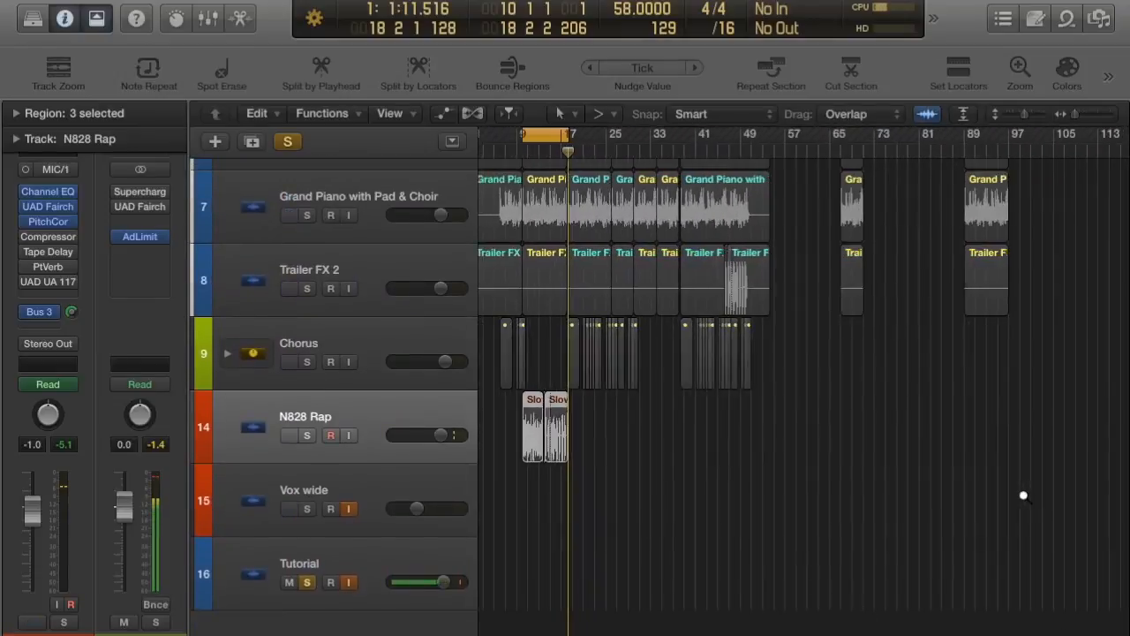
pyautogui.press('super+Up')
pyautogui.press('super+Up')
pyautogui.press('super+Up')
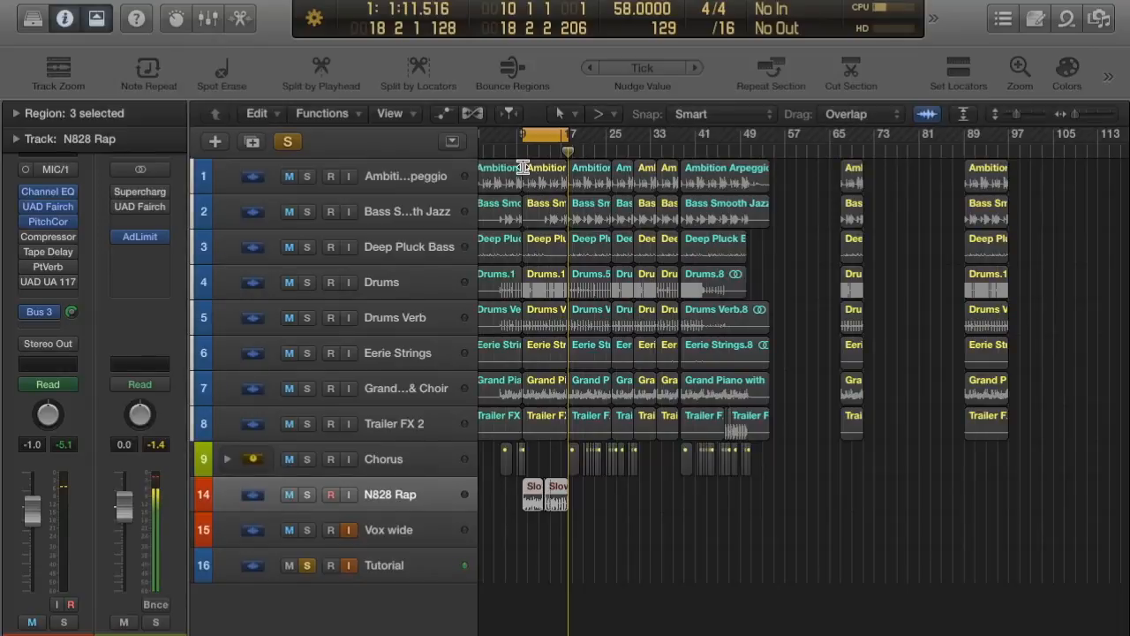
# Step: Re-enable Compressor, Tape Delay, PtVerb and UA 1176LN on N828 Rap, and review the UA 1176LN Legacy settings
pyautogui.click(27, 251)
pyautogui.click(27, 267)
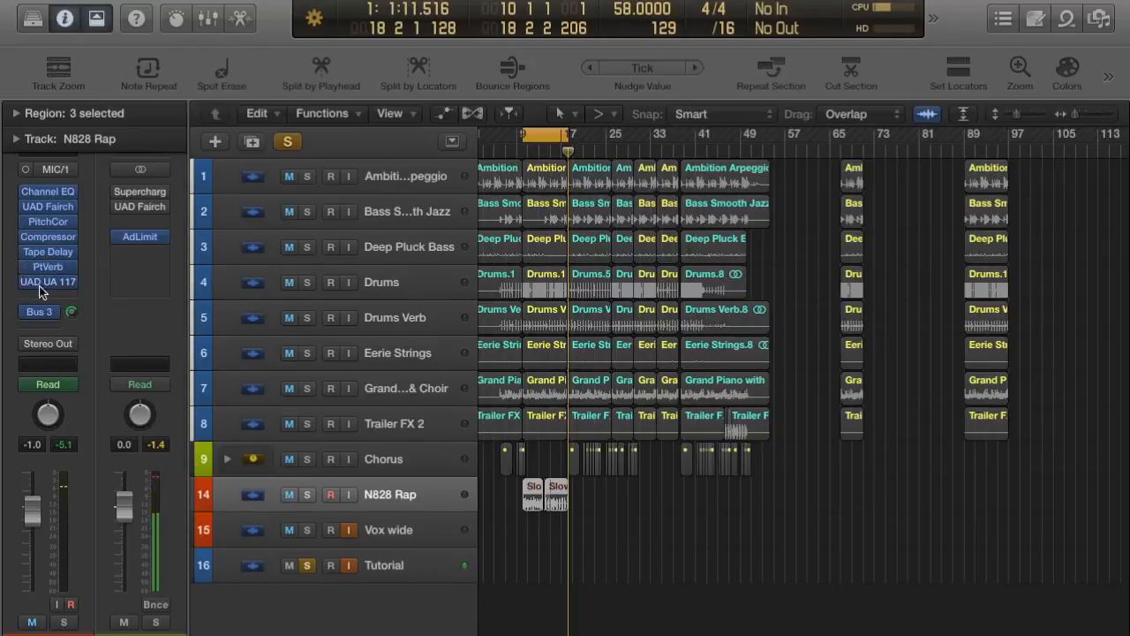
pyautogui.click(51, 282)
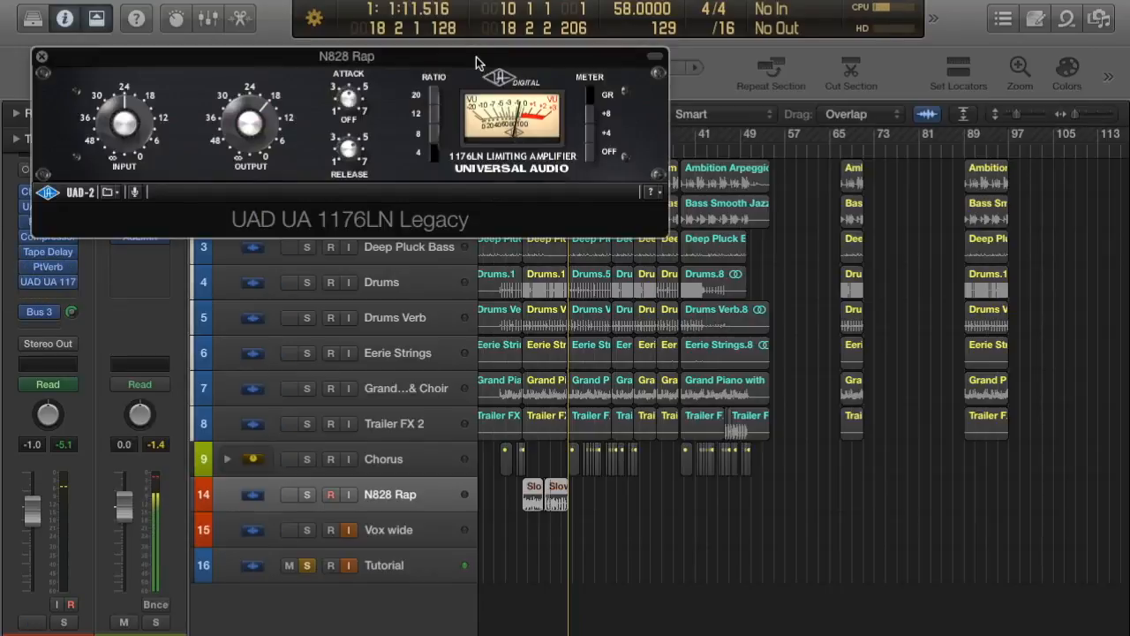
pyautogui.moveTo(480, 55); pyautogui.dragTo(724, 170)
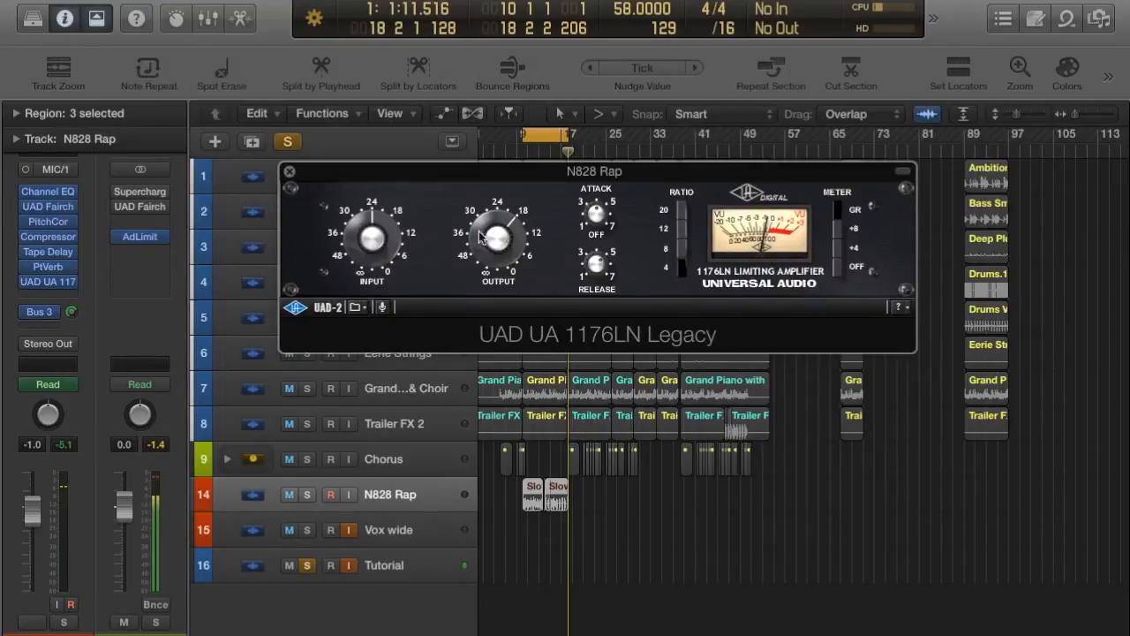
pyautogui.click(291, 172)
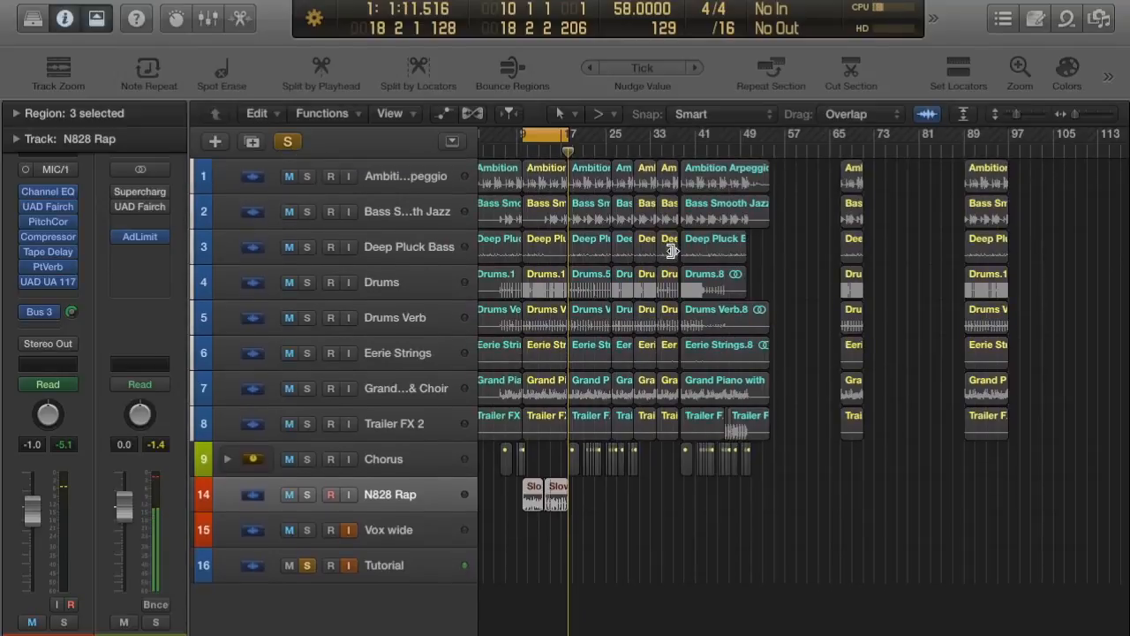
# Step: Review the threshold, input gain, output and time constant settings of the output channel's Fairchild 670, and close the plug-in
pyautogui.press('super+Left')
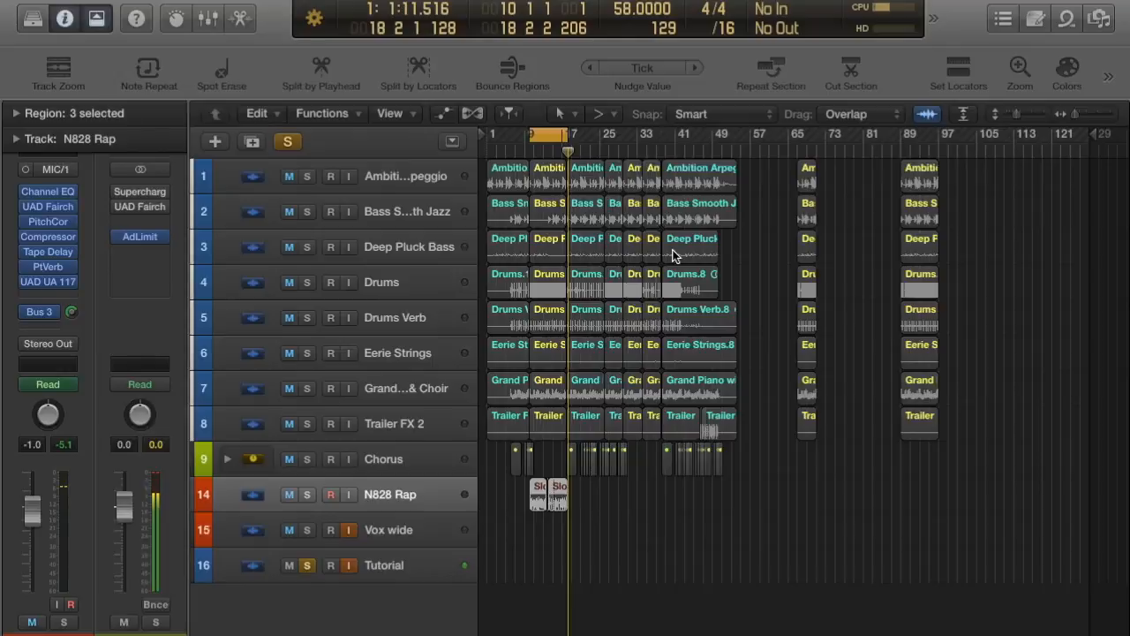
pyautogui.click(138, 210)
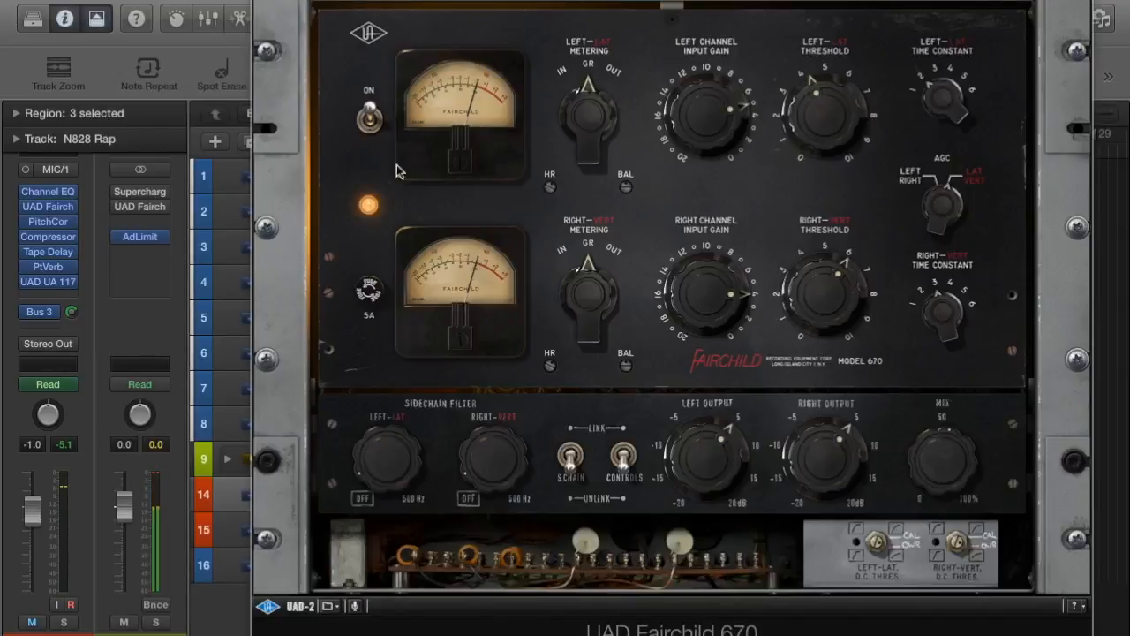
pyautogui.moveTo(707, 2); pyautogui.dragTo(613, 1)
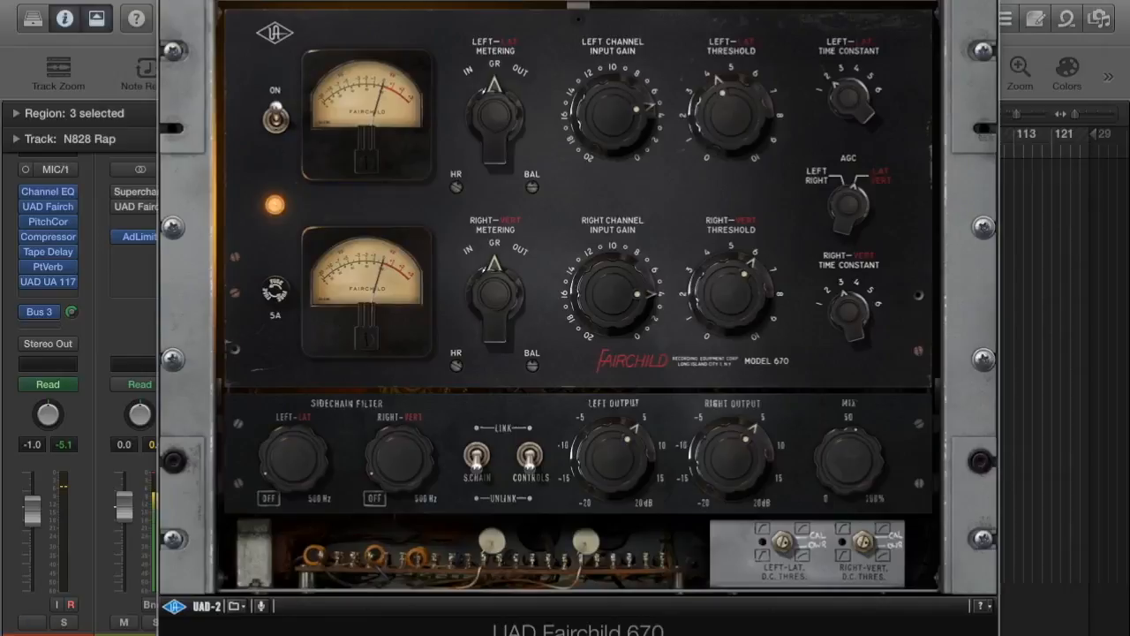
pyautogui.click(168, 2)
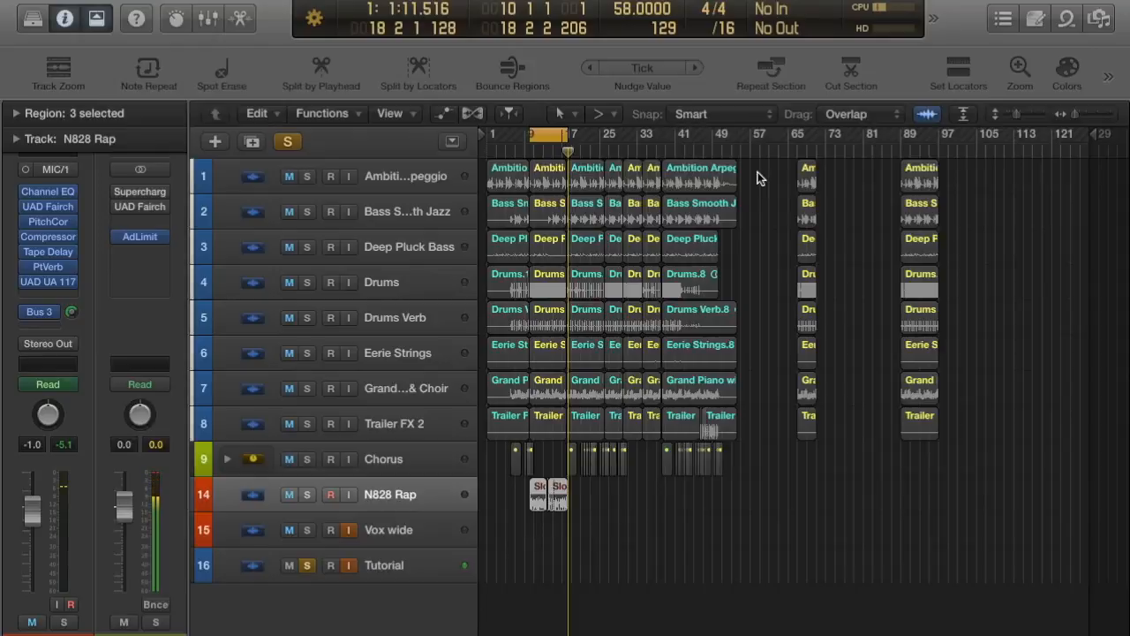
pyautogui.click(139, 207)
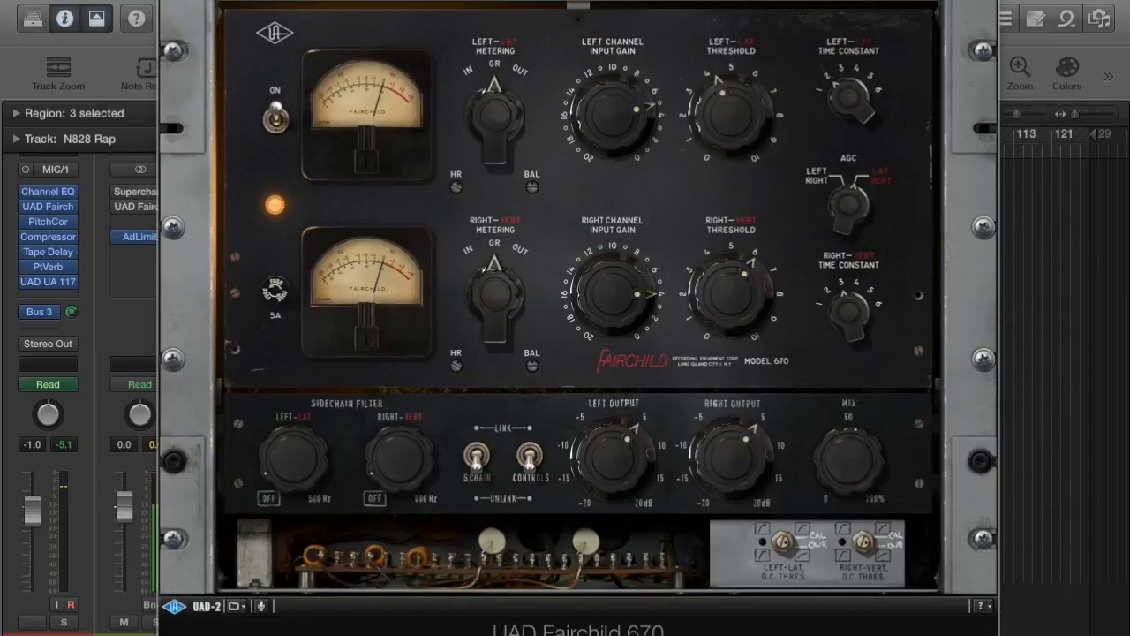
pyautogui.click(169, 2)
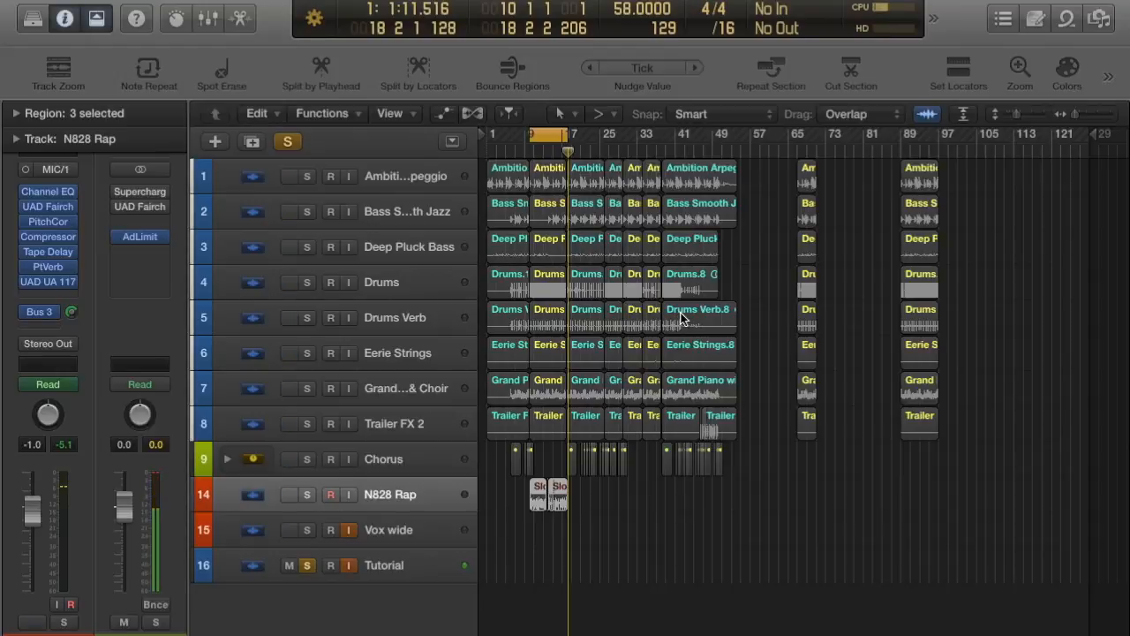
# Step: Start playback and take the Tutorial track out of solo to audition the full mix
pyautogui.press('space')
pyautogui.click(307, 565)
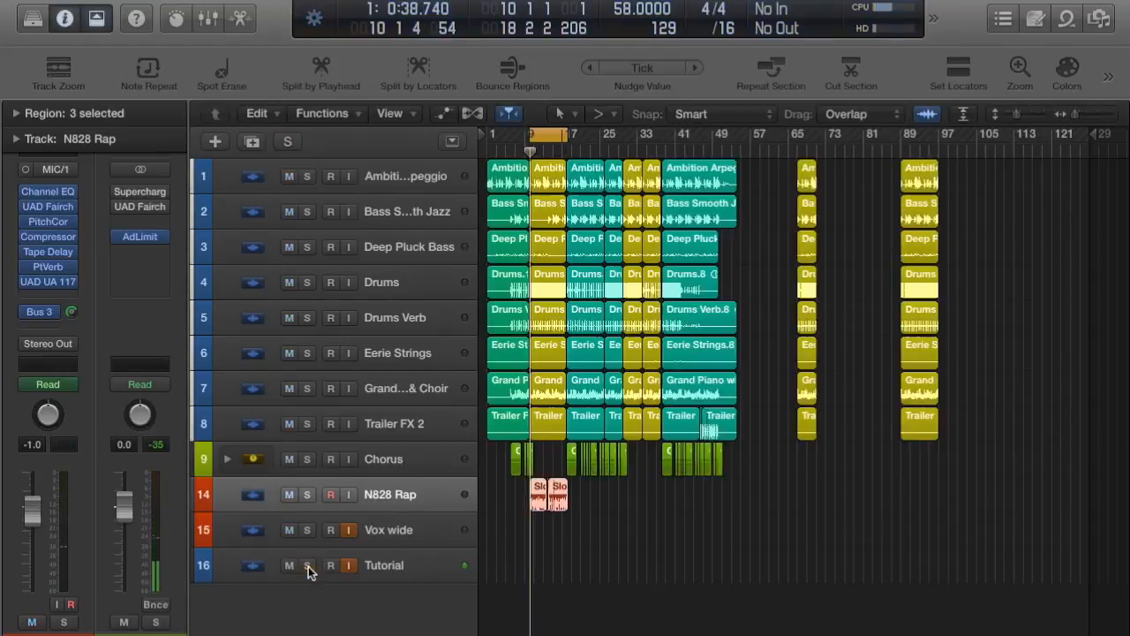